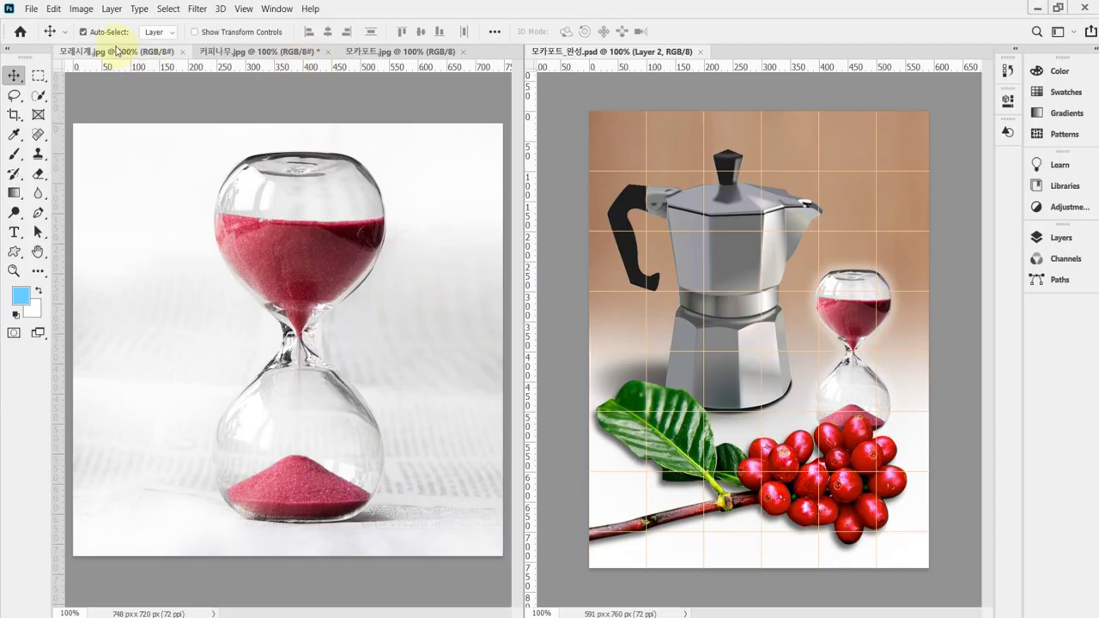
Step: Review the coffee tree and moka pot source images, ending on the hourglass image 모래시계.jpg
left_click(241, 55)
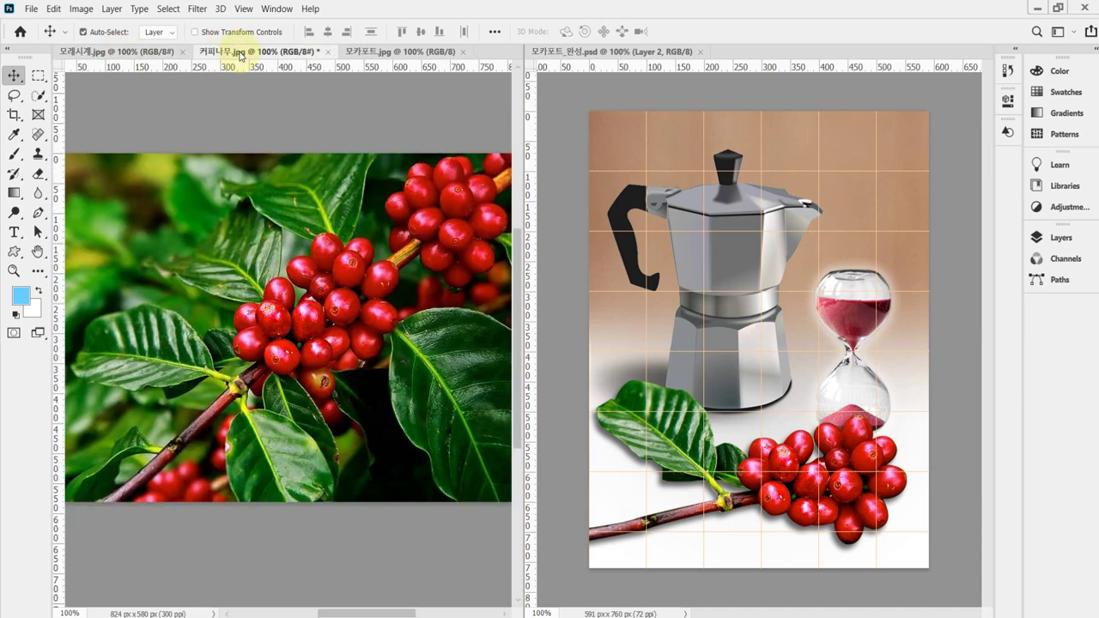
left_click(361, 55)
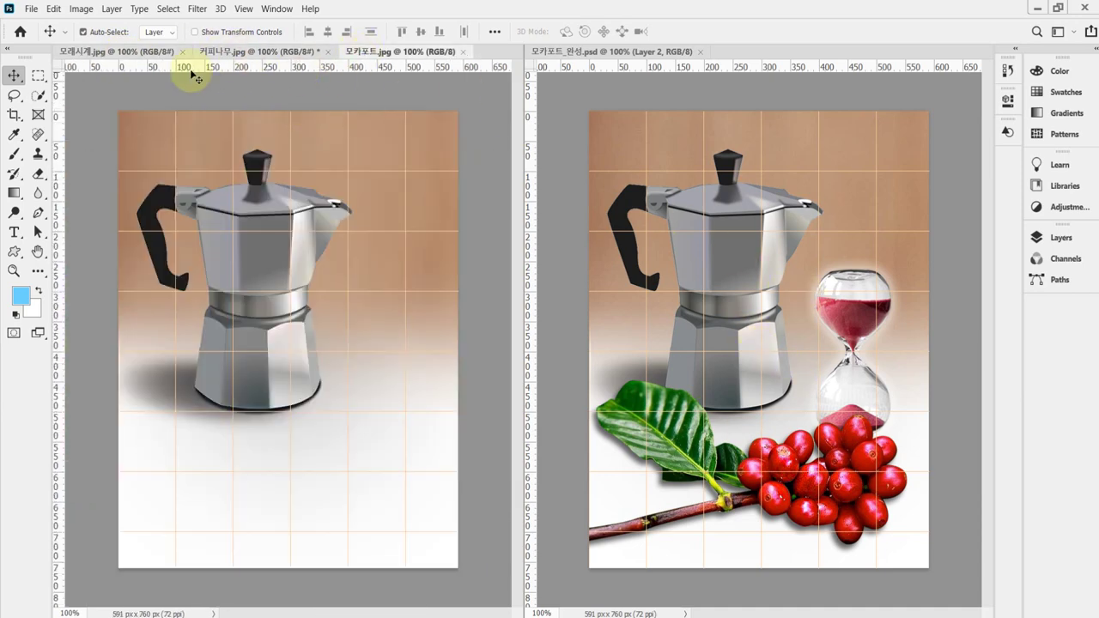
left_click(118, 55)
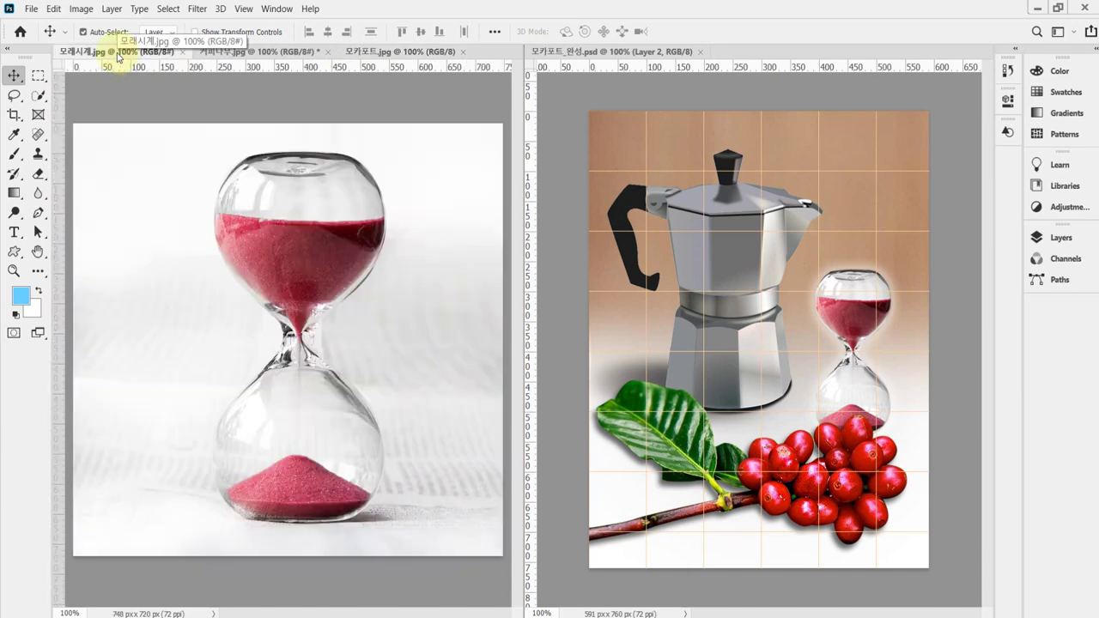
left_click(239, 53)
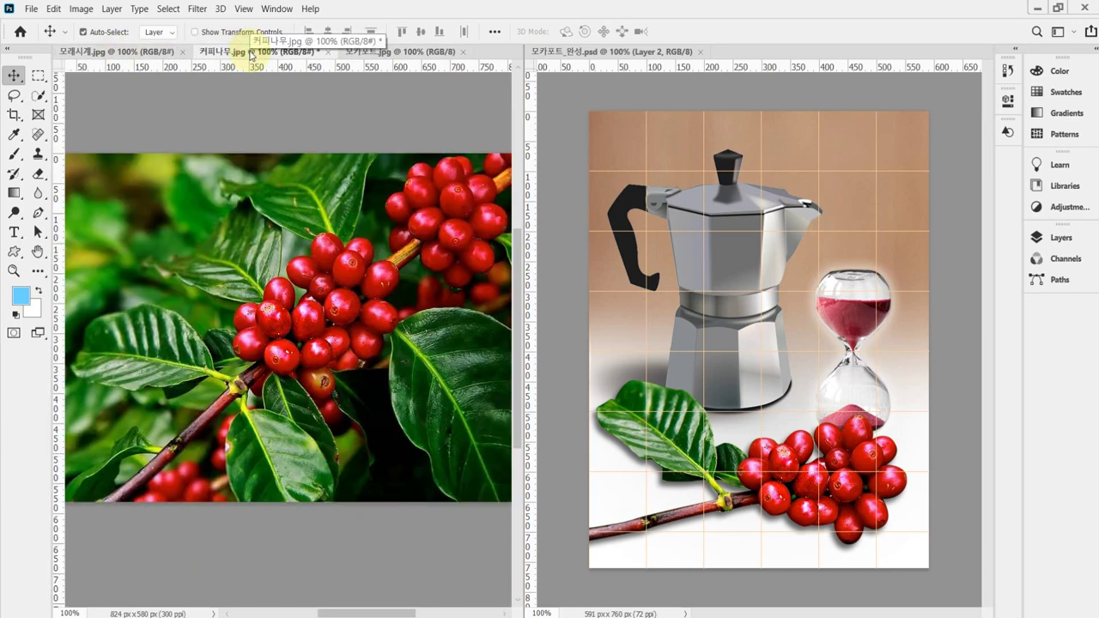
left_click(100, 53)
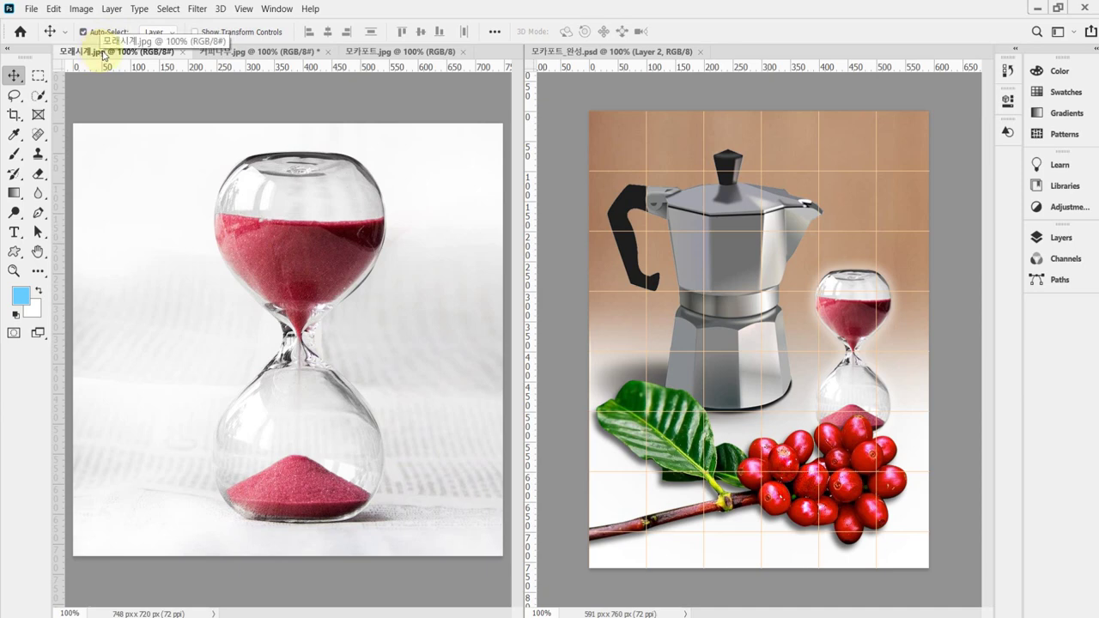
left_click(14, 96)
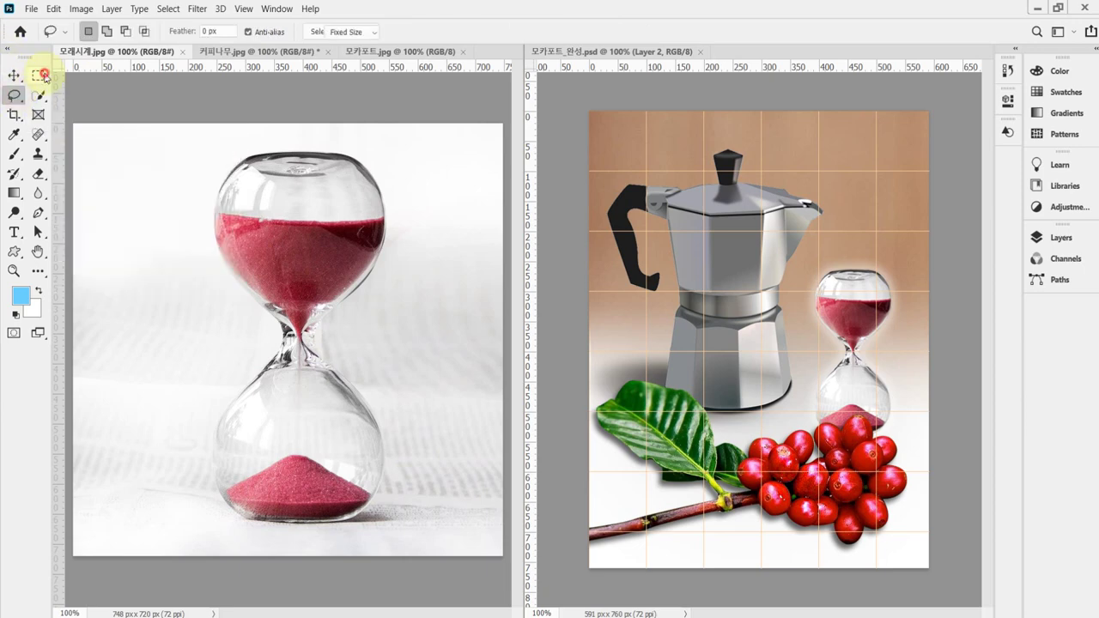
left_click(39, 76)
left_click(39, 96)
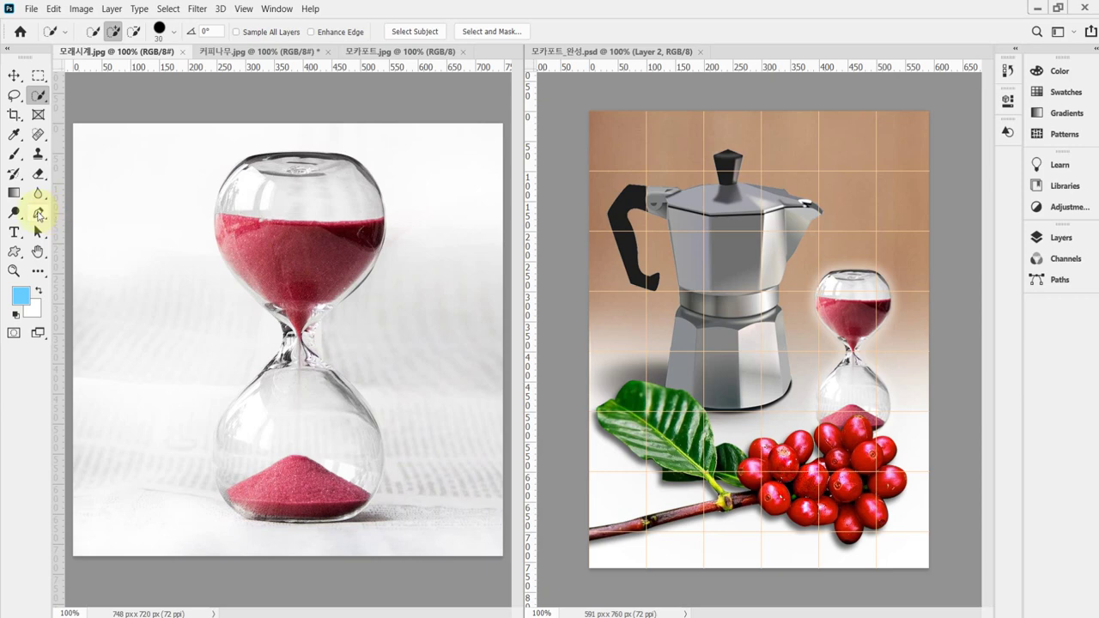
Step: Activate the Pen Tool in Path mode with the path operation set to Exclude Overlapping Shapes
left_click(37, 214)
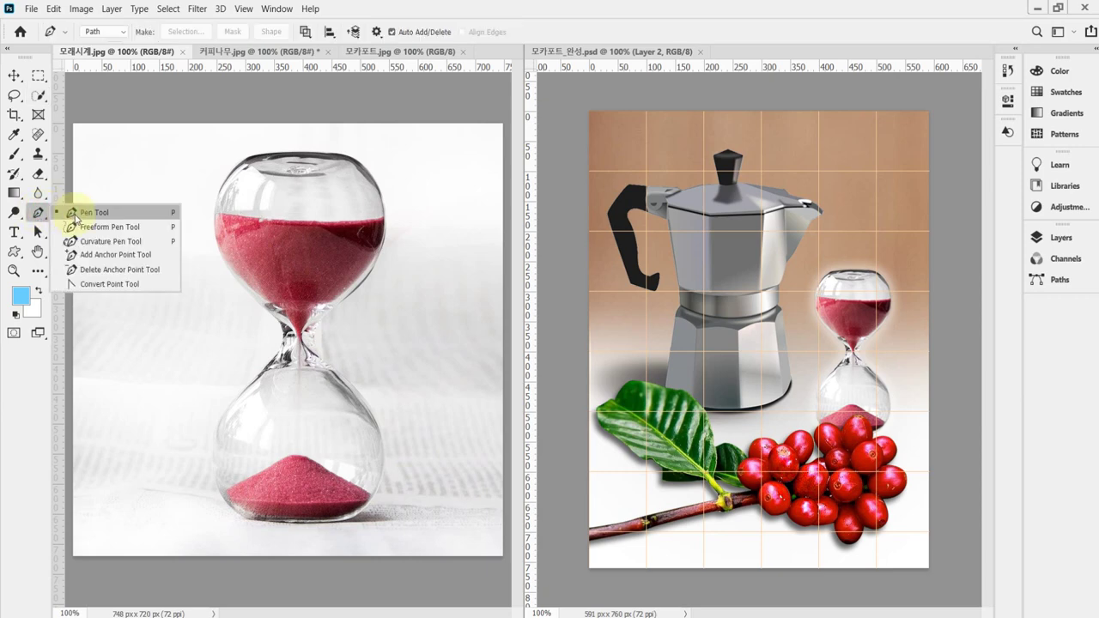
left_click(75, 216)
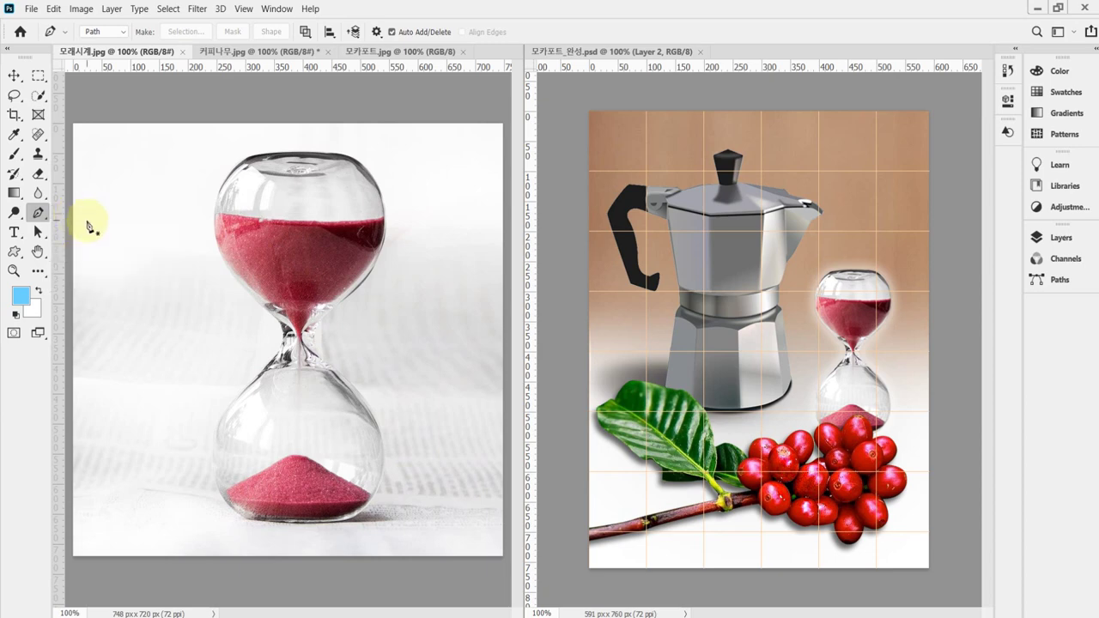
left_click(114, 34)
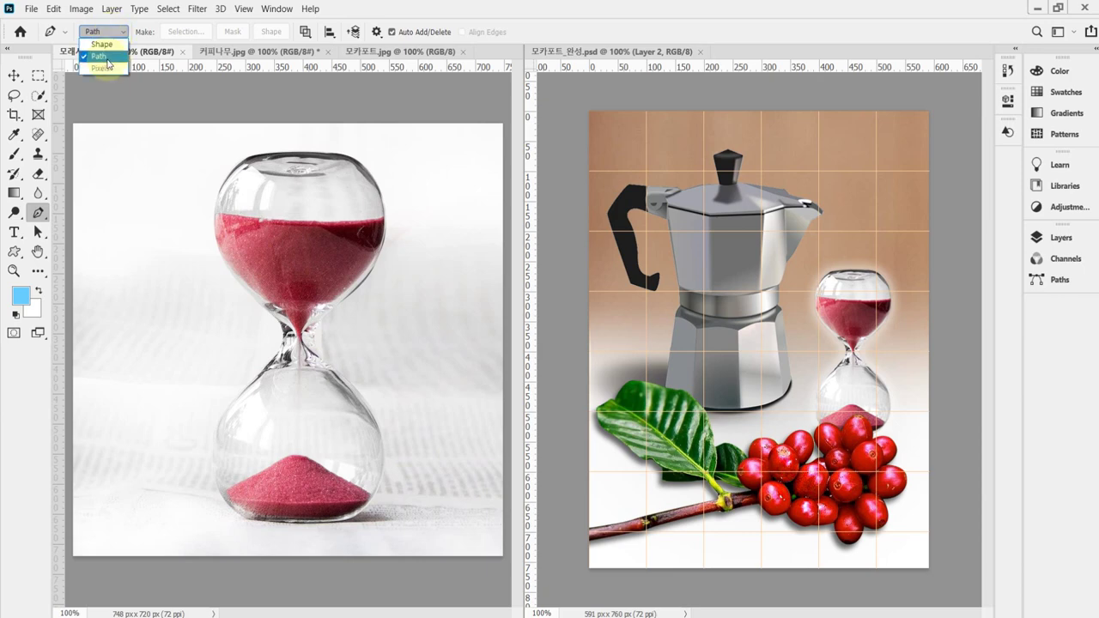
left_click(106, 57)
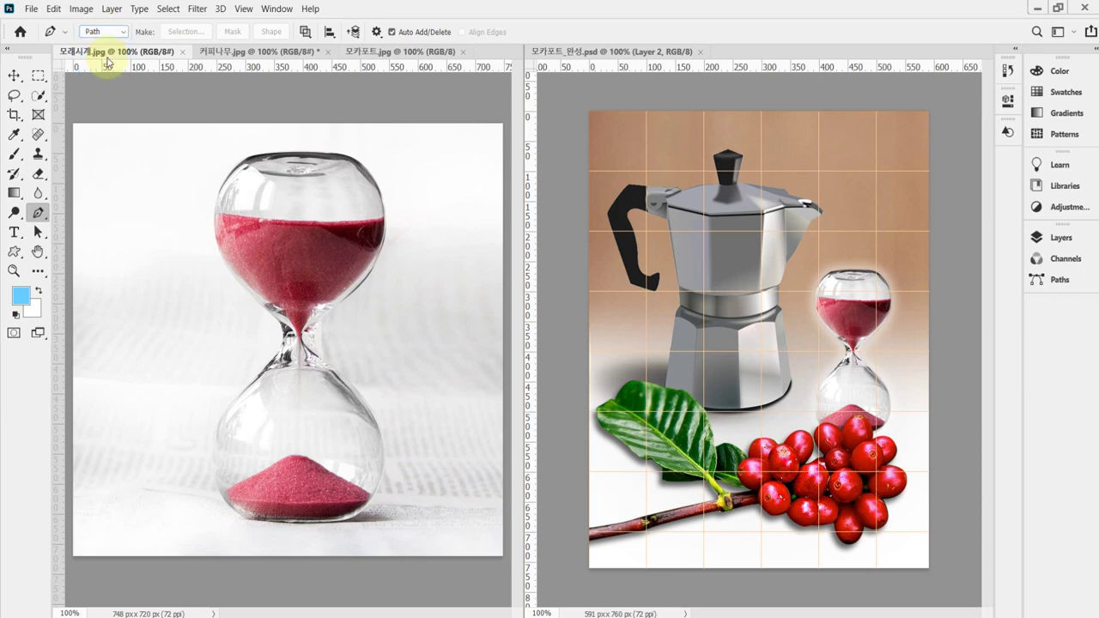
left_click(306, 32)
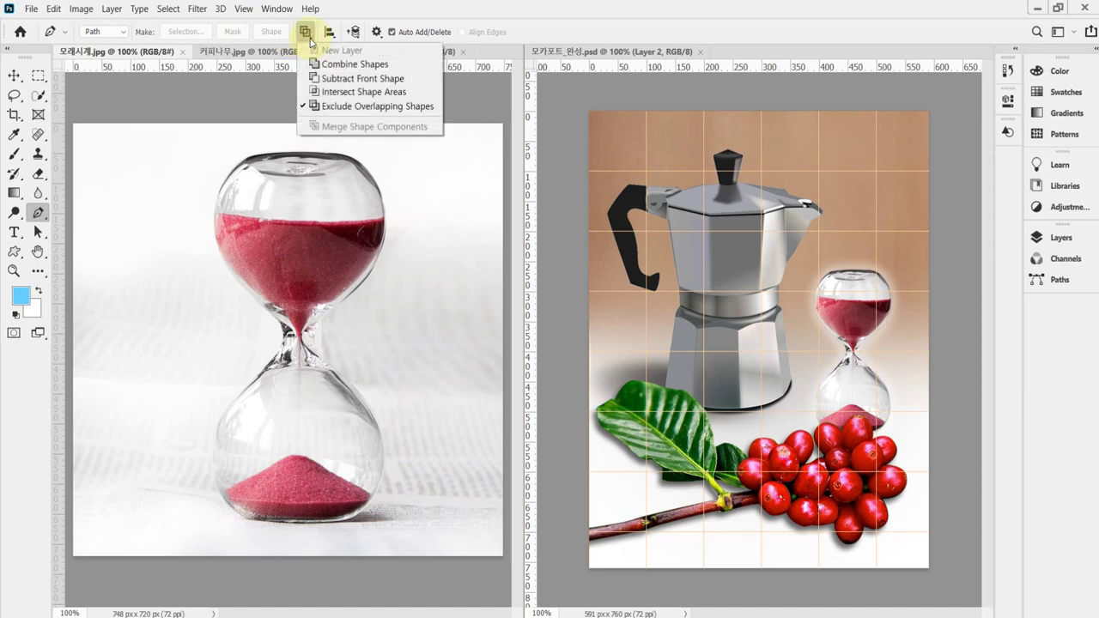
left_click(373, 107)
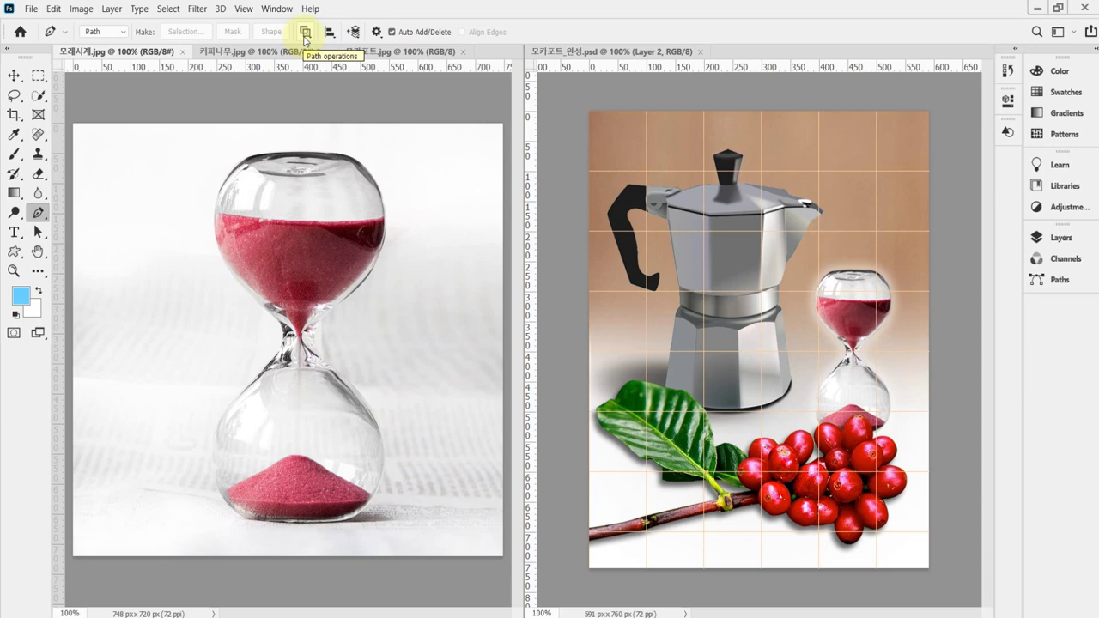
Step: Reset all tools to their defaults and set the Pen Tool's path operation to Combine Shapes
right_click(56, 36)
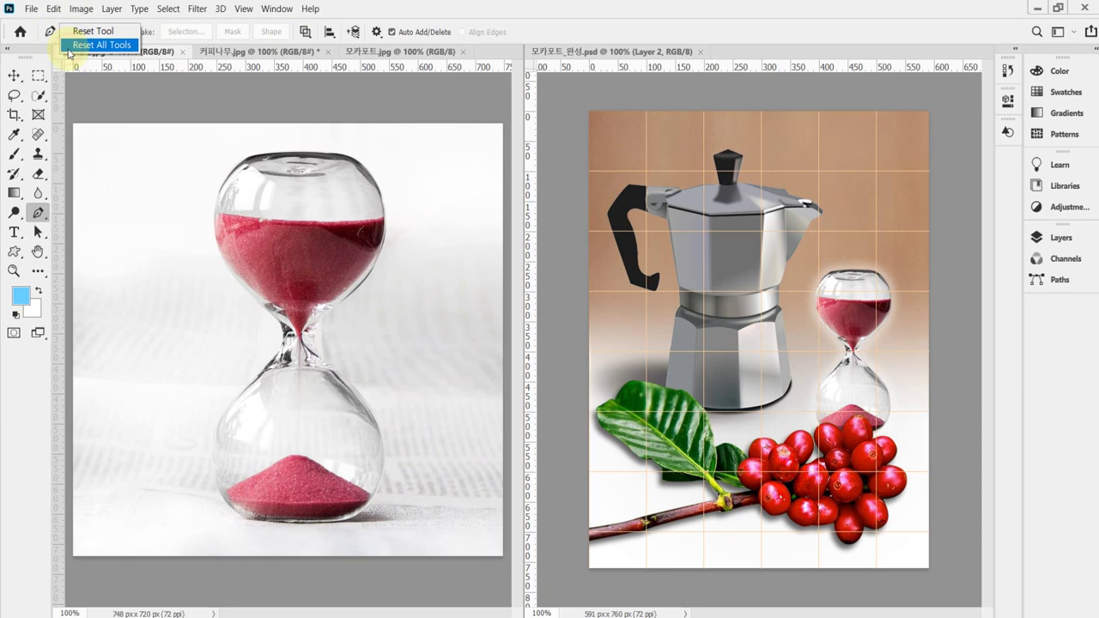
left_click(73, 45)
left_click(520, 238)
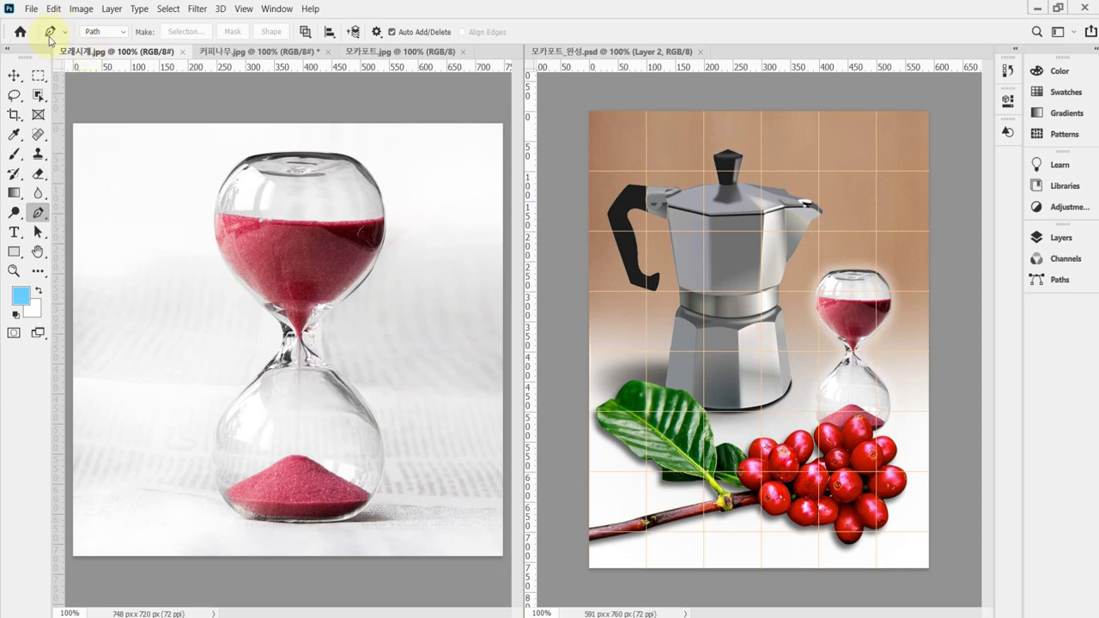
left_click(304, 32)
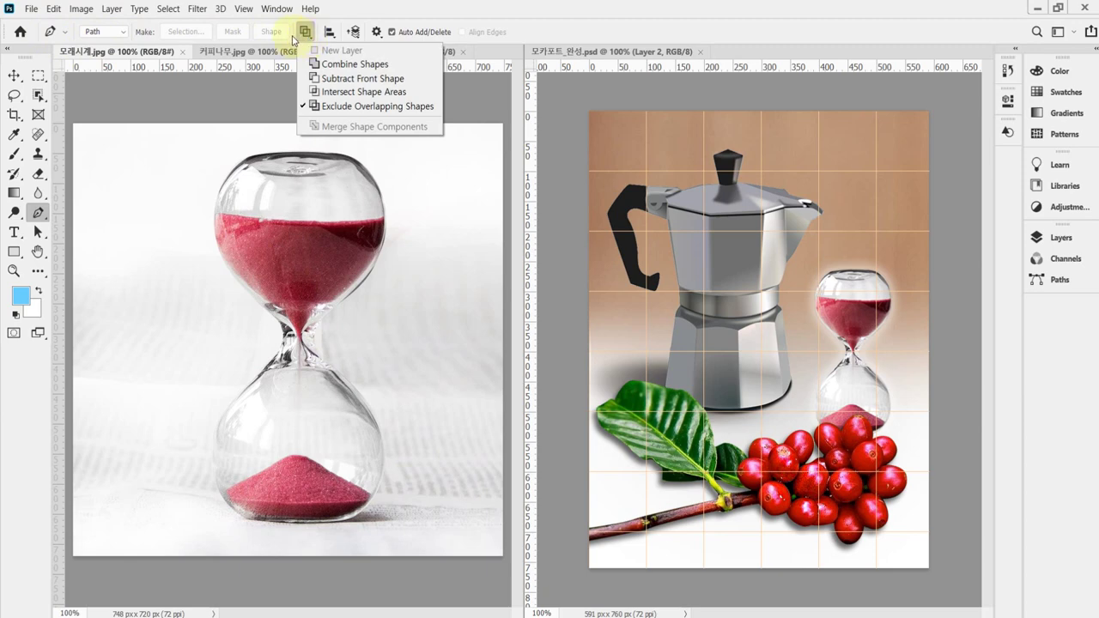
left_click(330, 63)
Step: Start a pen path with an anchor point on the hourglass outline, at the left end of the dark top rim
scroll(299, 227, "up", 1)
left_click_drag(232, 168, 231, 200)
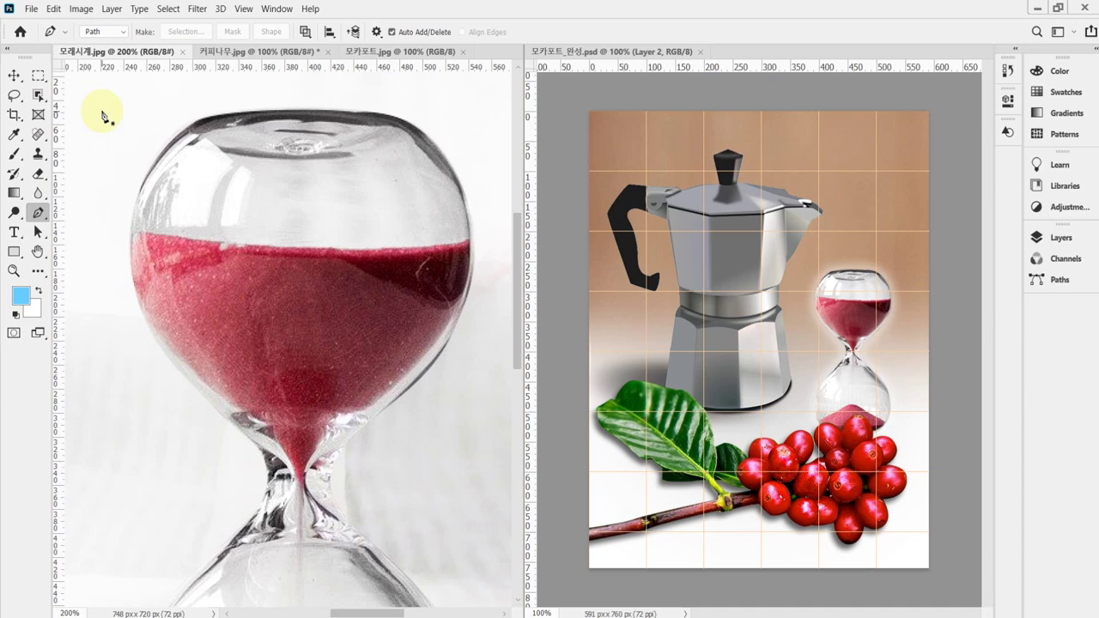
key("Caps_Lock")
key("Caps_Lock")
scroll(245, 152, "up", 1)
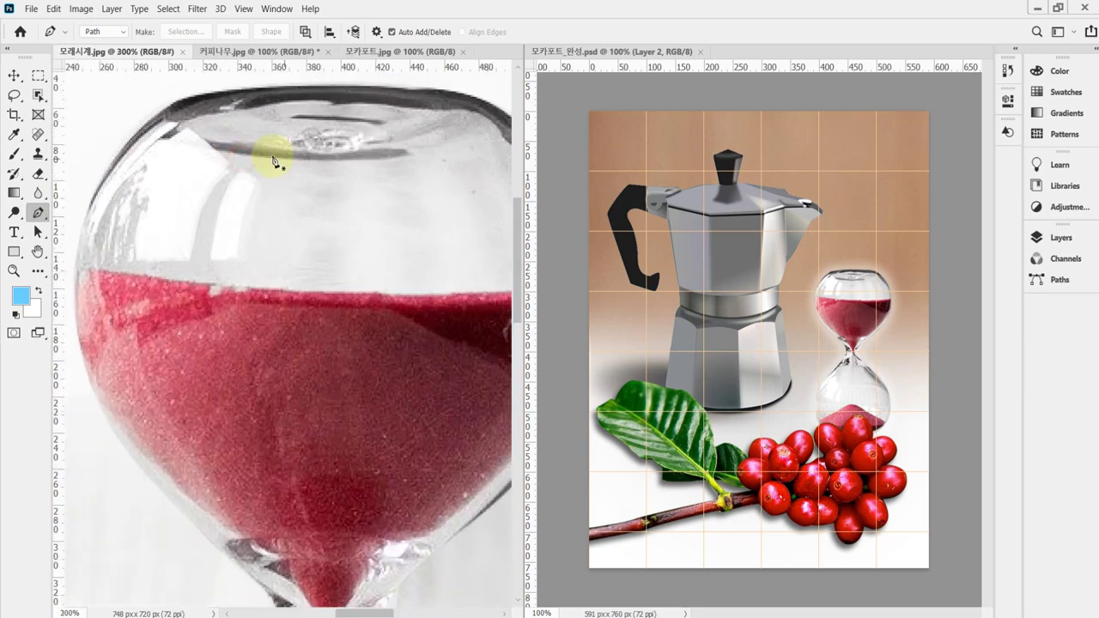
left_click_drag(175, 108, 159, 128)
left_click(152, 137)
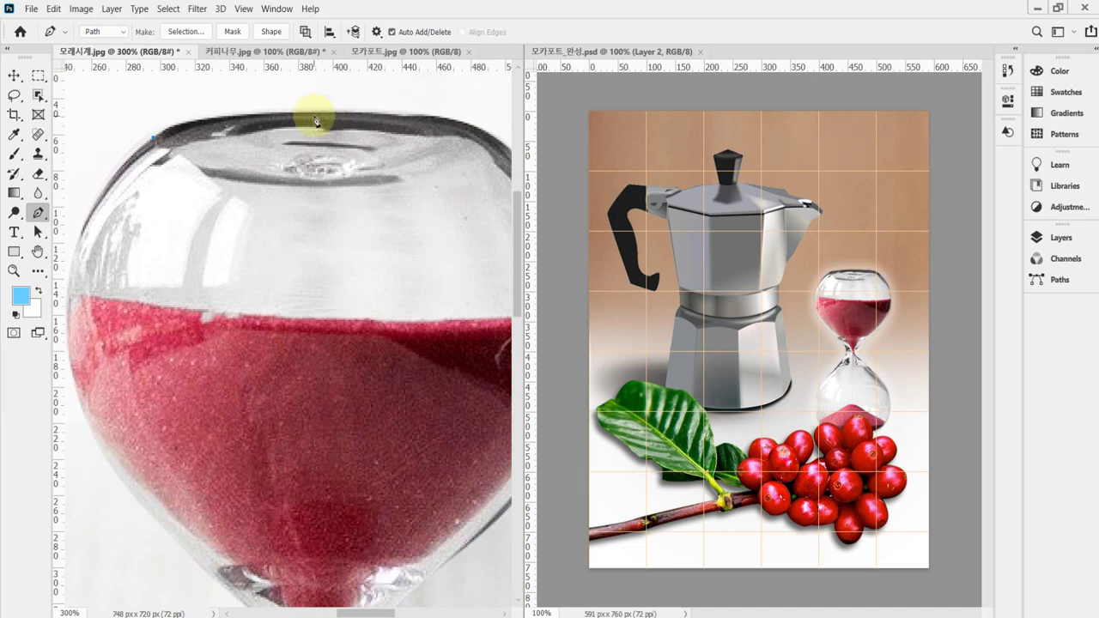
Step: Show the Navigator and use it to view the hourglass's upper bulb at 300%, then collapse it
scroll(314, 120, "up", 2)
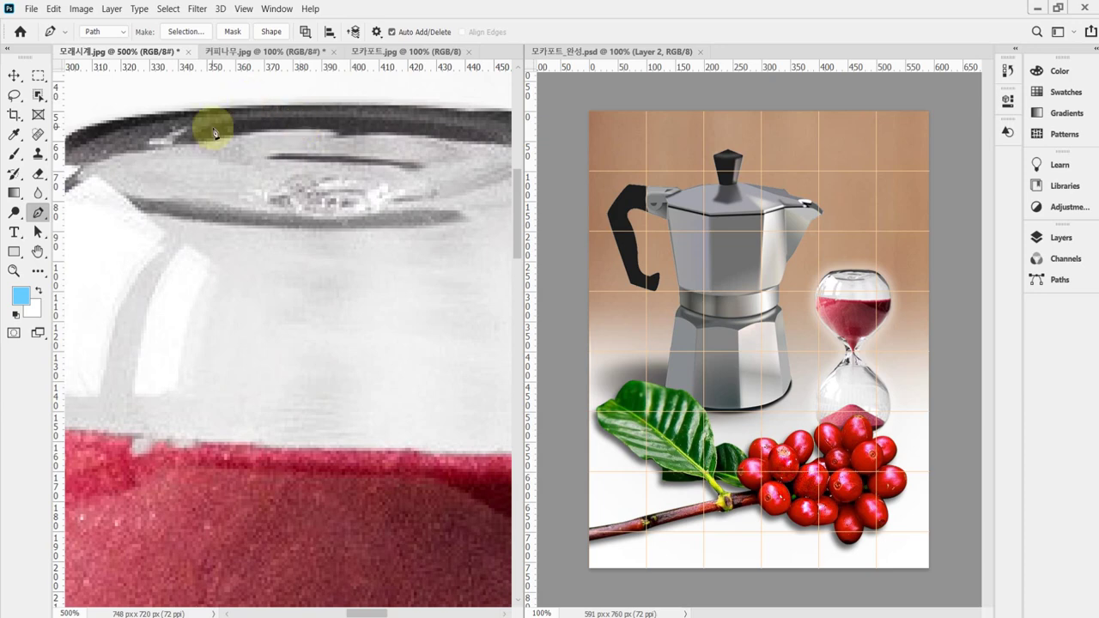
scroll(307, 135, "down", 2)
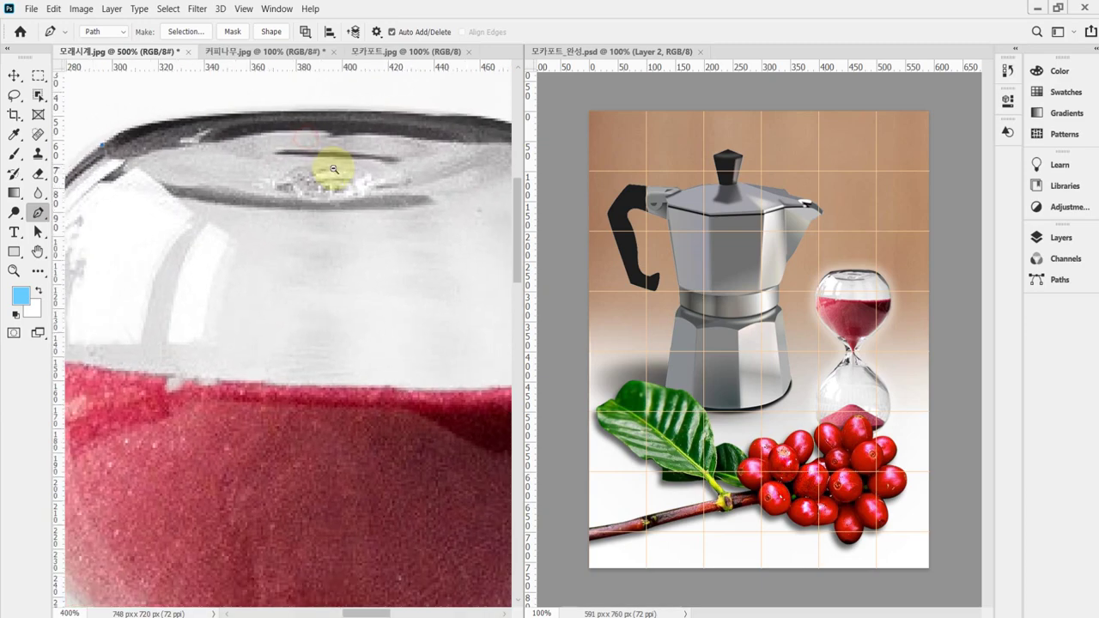
scroll(301, 137, "down", 1)
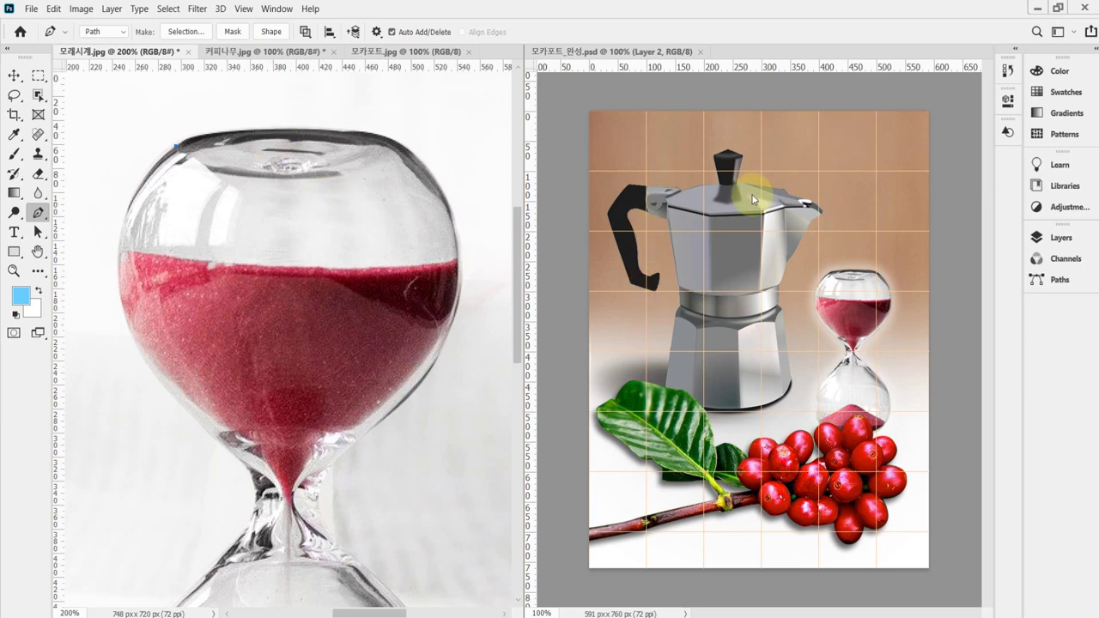
left_click(281, 12)
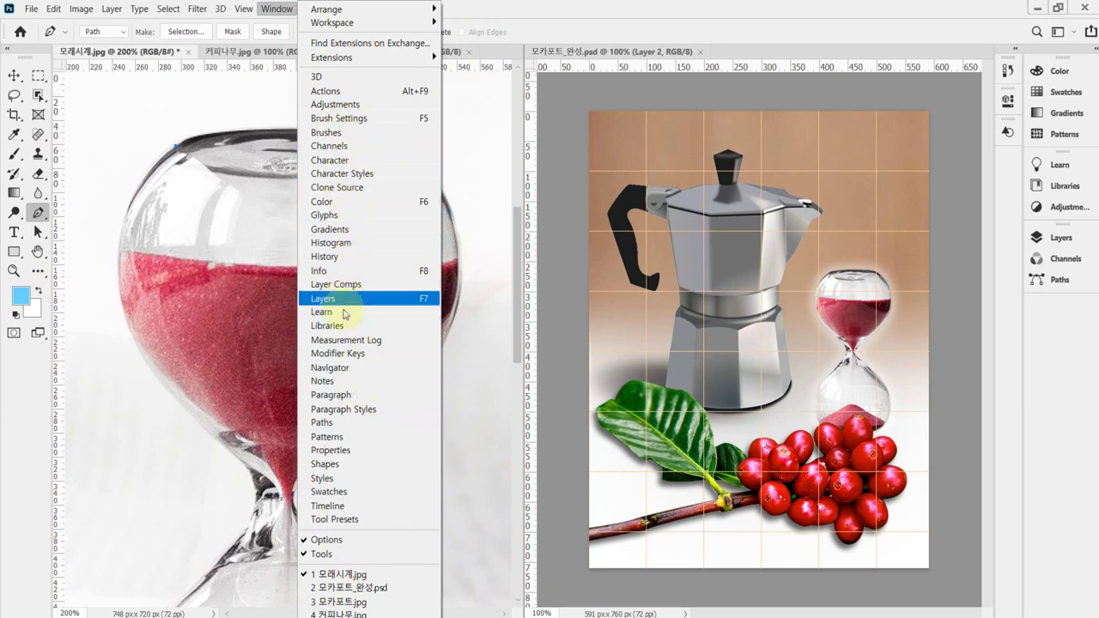
left_click(343, 369)
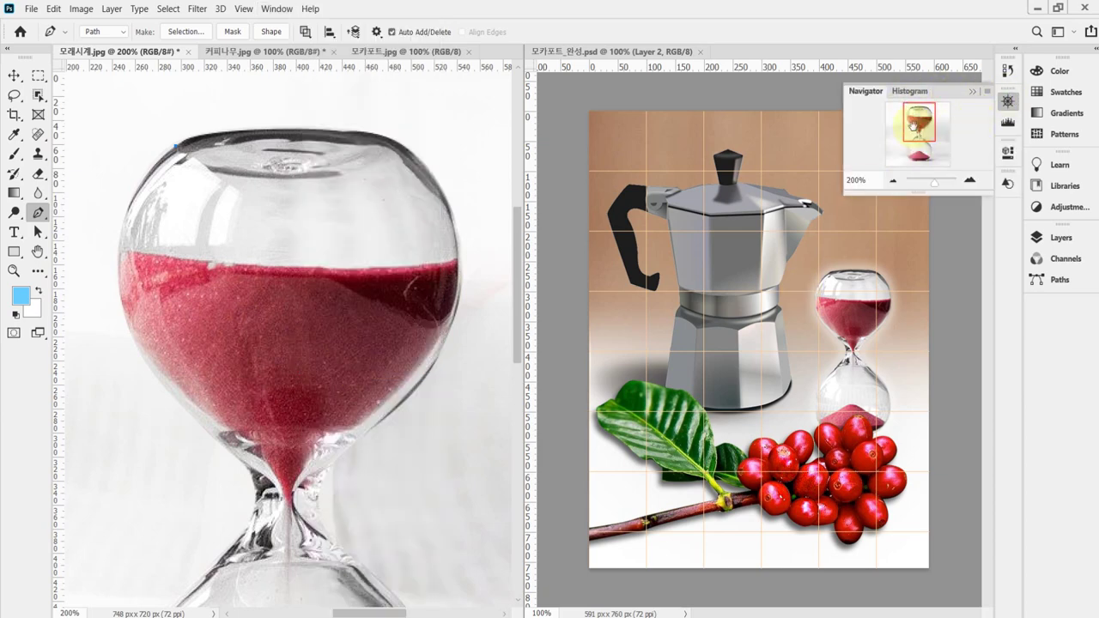
left_click(969, 183)
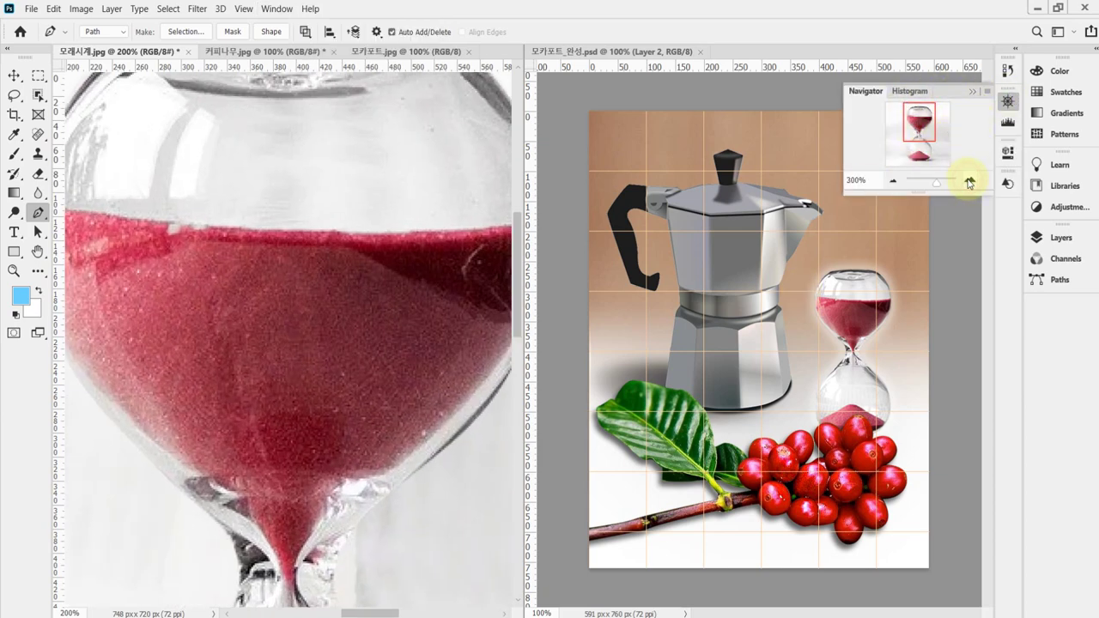
left_click(932, 125)
left_click_drag(931, 124, 929, 110)
left_click(1008, 103)
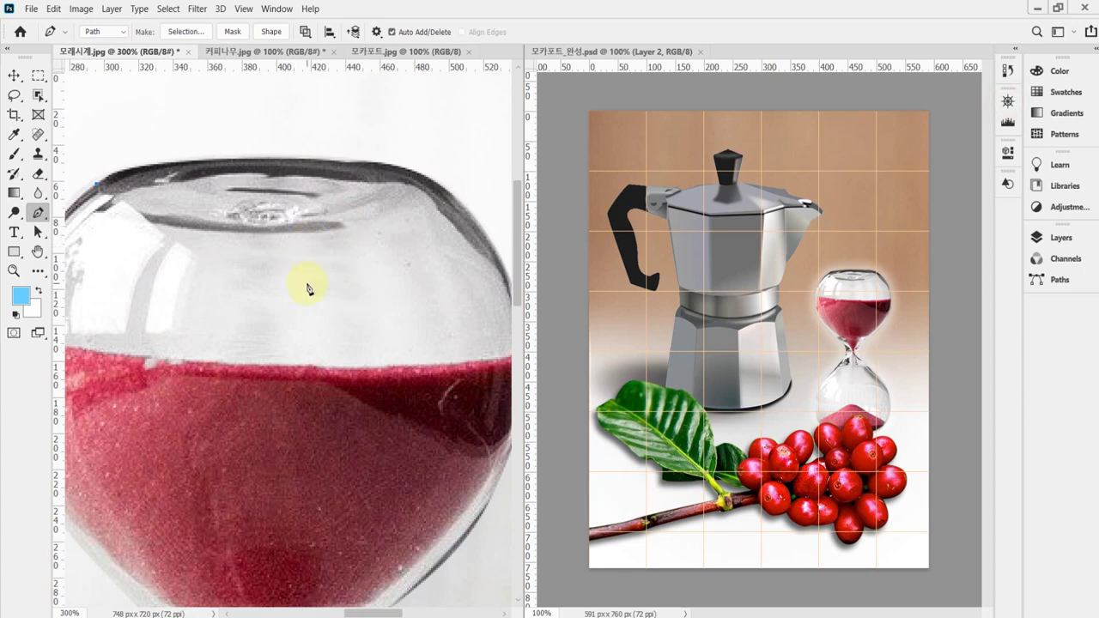
Step: Extend the path along the hourglass's top rim and down the right side of the upper bulb to its widest point
left_click_drag(206, 315, 246, 301)
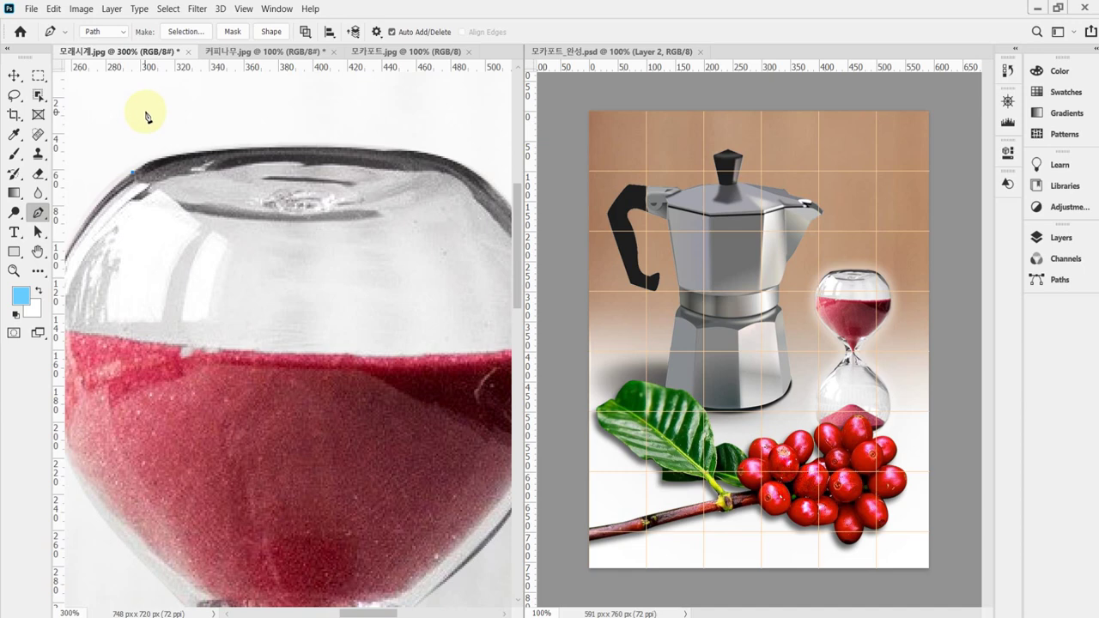
scroll(246, 201, "down", 1)
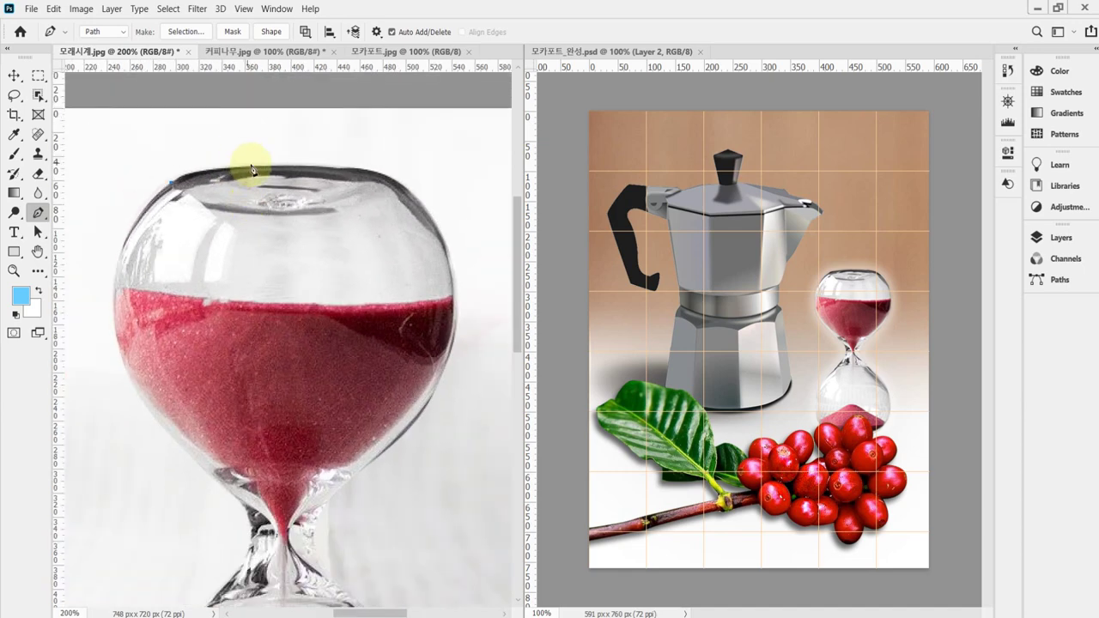
left_click(252, 168)
left_click_drag(256, 169, 279, 167)
left_click_drag(381, 179, 411, 186)
left_click_drag(456, 300, 461, 379)
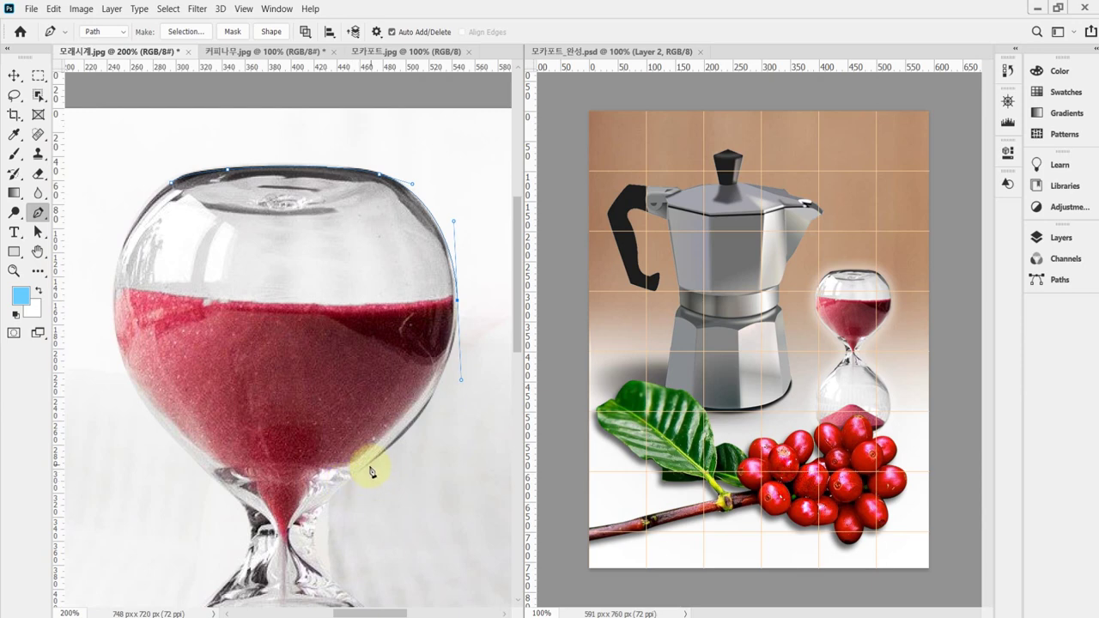
Step: Continue the path around the right side of the narrow neck and down to the lower bulb's widest point
left_click_drag(368, 468, 385, 311)
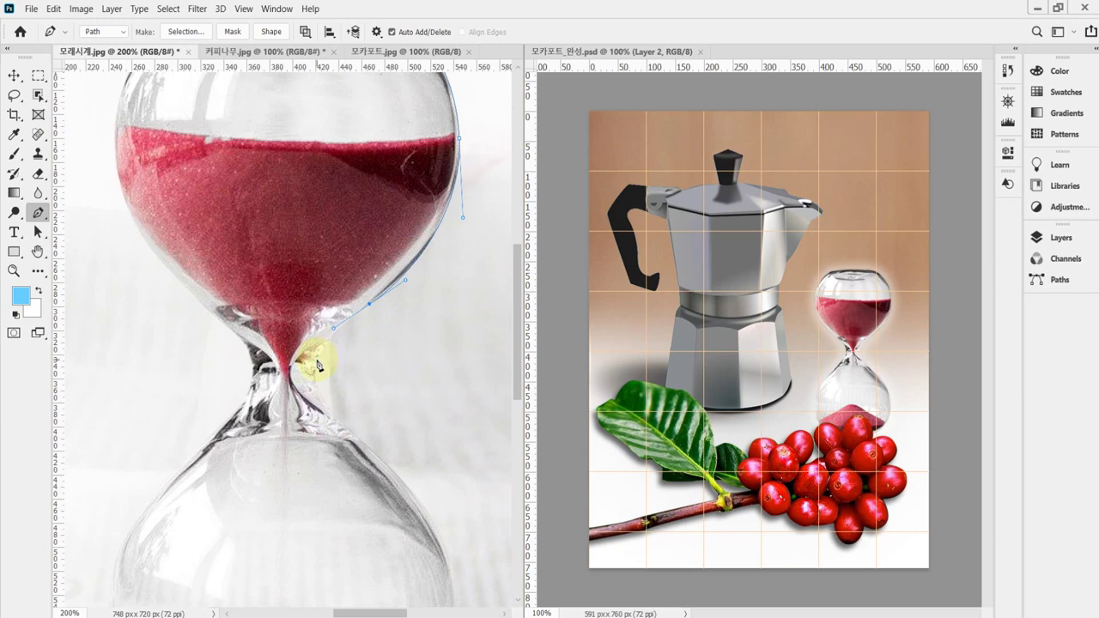
left_click_drag(316, 367, 313, 387)
left_click_drag(344, 426, 379, 461)
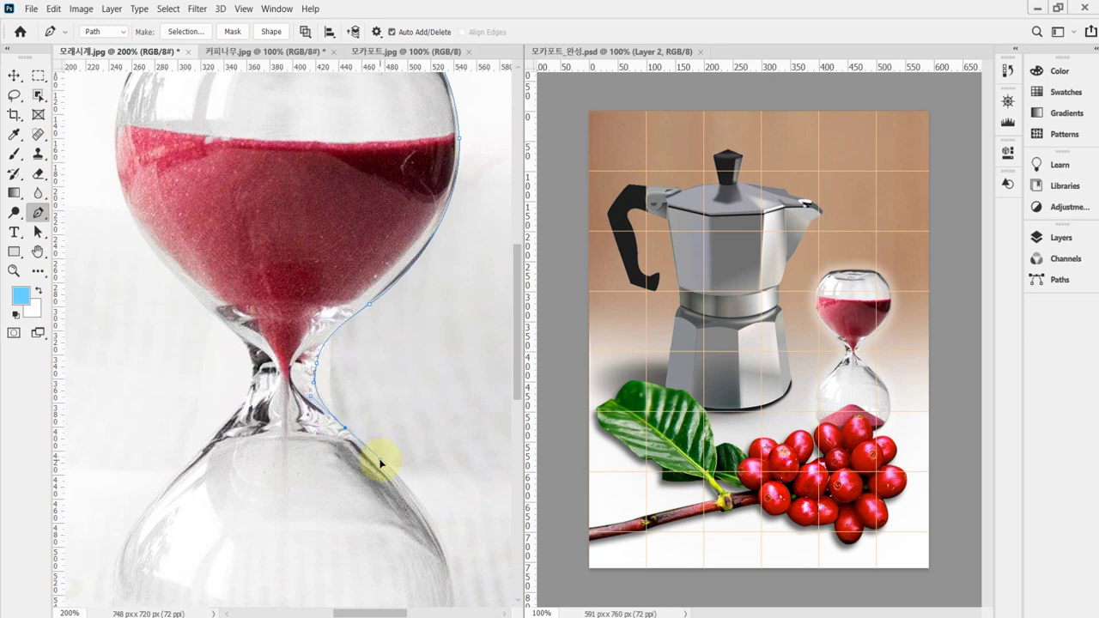
left_click_drag(393, 476, 392, 299)
left_click_drag(441, 369, 451, 431)
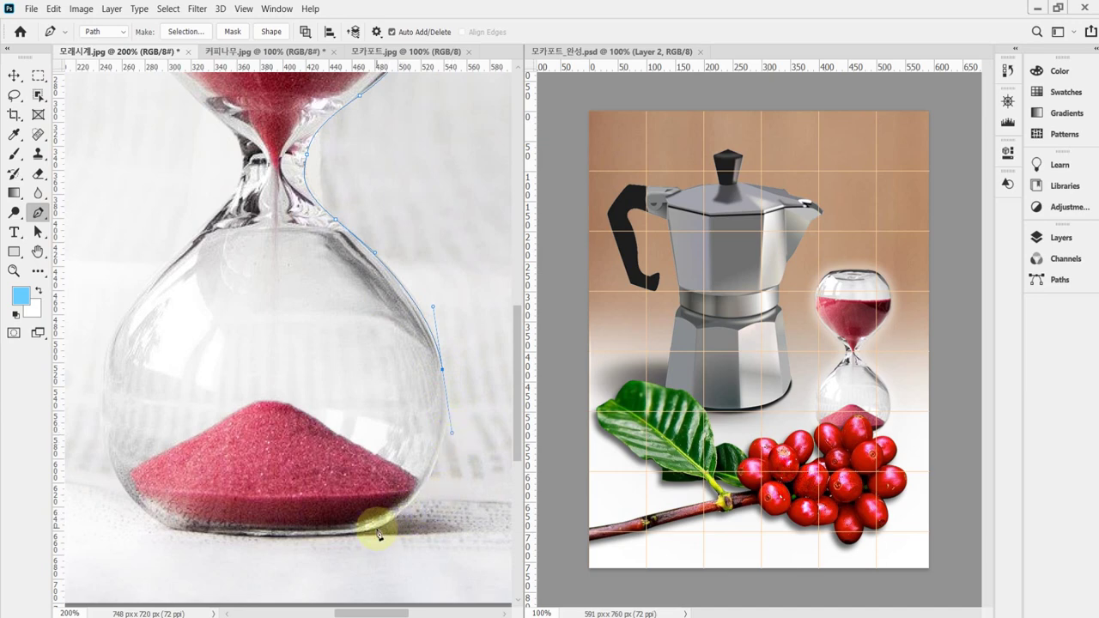
Step: Curve the path to an anchor at the right end of the hourglass base and remove that anchor's outgoing handle
left_click_drag(371, 530, 307, 554)
mouse_move(372, 533)
left_mouse_down()
mouse_move(420, 551)
mouse_move(385, 550)
mouse_move(370, 534)
left_mouse_up()
mouse_move(432, 511)
left_mouse_down()
mouse_move(454, 498)
mouse_move(436, 514)
mouse_move(447, 491)
mouse_move(440, 502)
left_mouse_up()
scroll(371, 527, "up", 2)
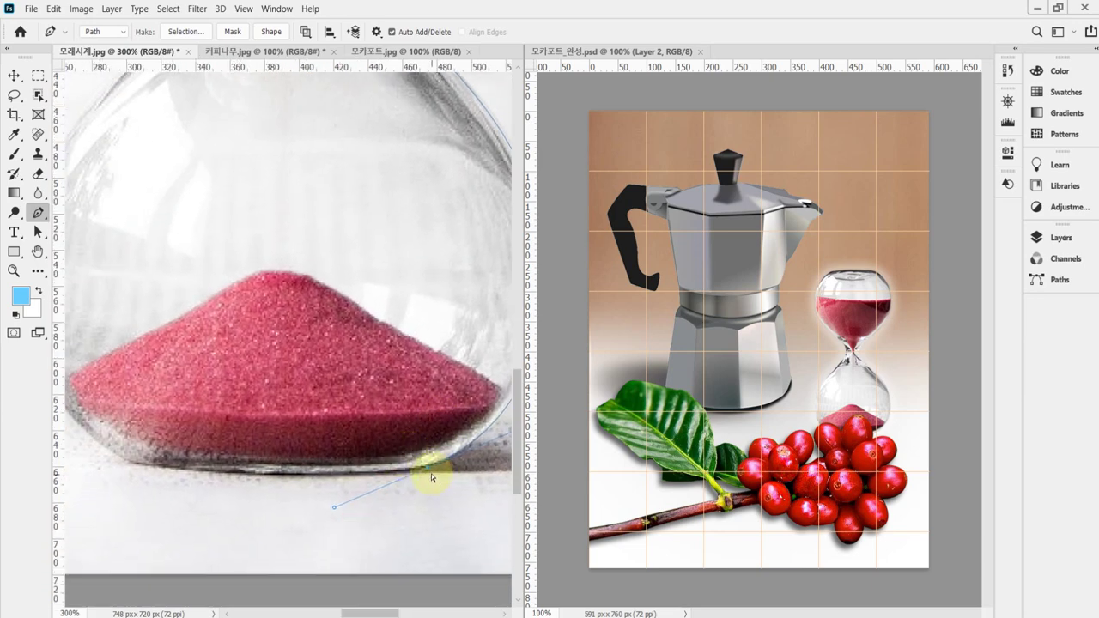
left_click_drag(430, 470, 429, 466)
left_click_drag(432, 472, 429, 459)
left_click(388, 468)
Step: Trace the path along the hourglass base and up the lower bulb's left side to its widest point
key("ctrl+minus")
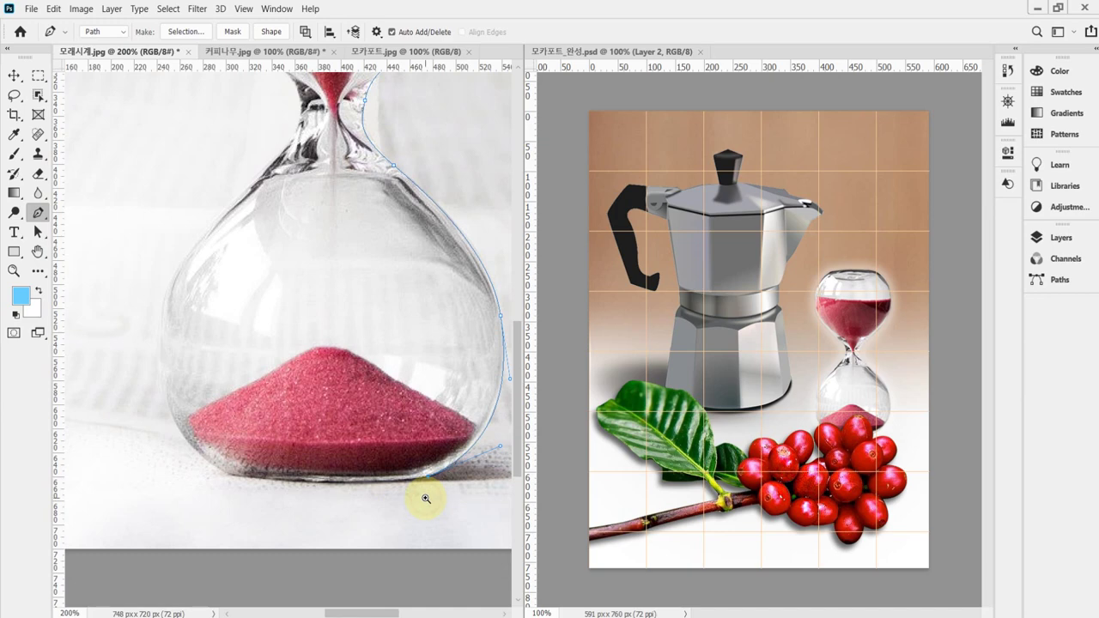
left_click(318, 480)
left_click_drag(159, 333, 166, 229)
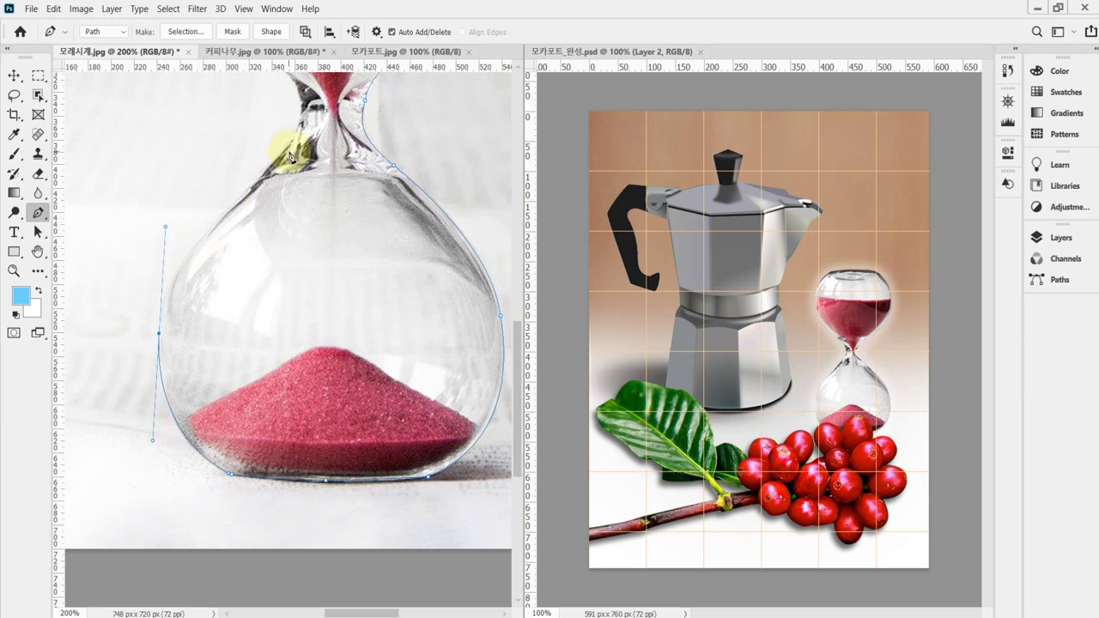
Step: Continue the path from the lower bulb up the left side of the neck to the underside of the upper bulb
key("space")
left_click_drag(282, 266, 270, 338)
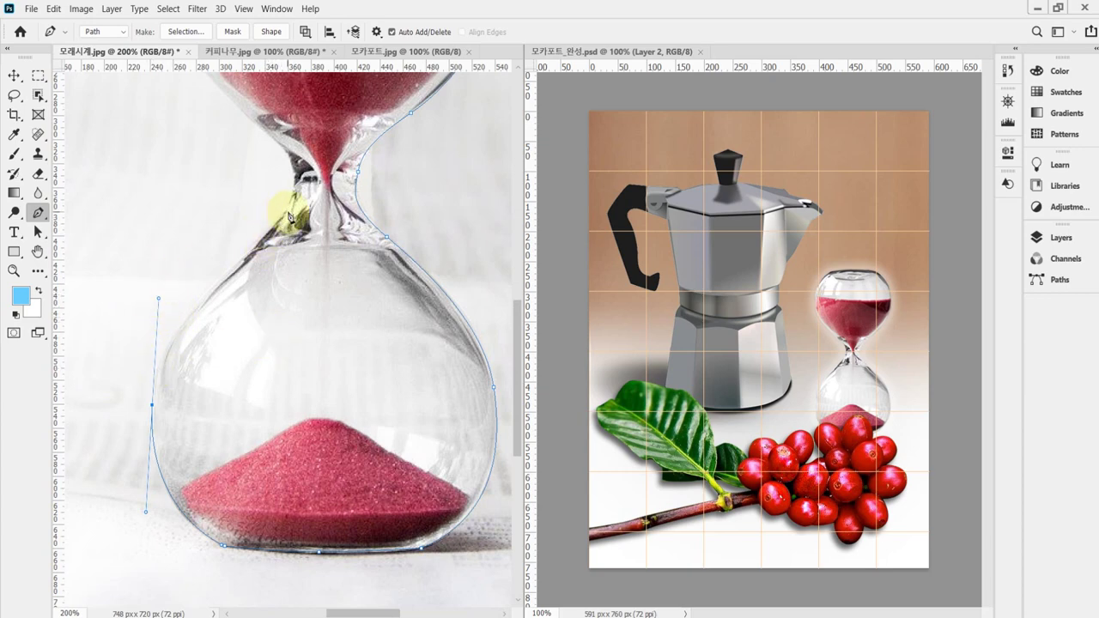
left_click_drag(284, 221, 298, 169)
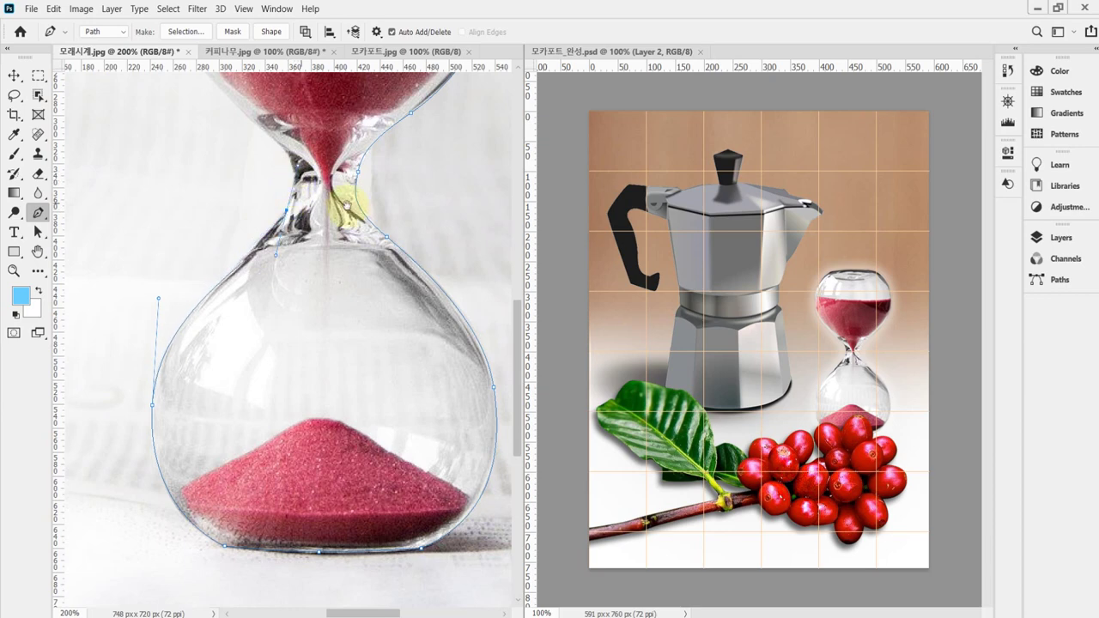
scroll(361, 273, "up", 3)
left_click(297, 272)
left_click_drag(299, 271, 263, 246)
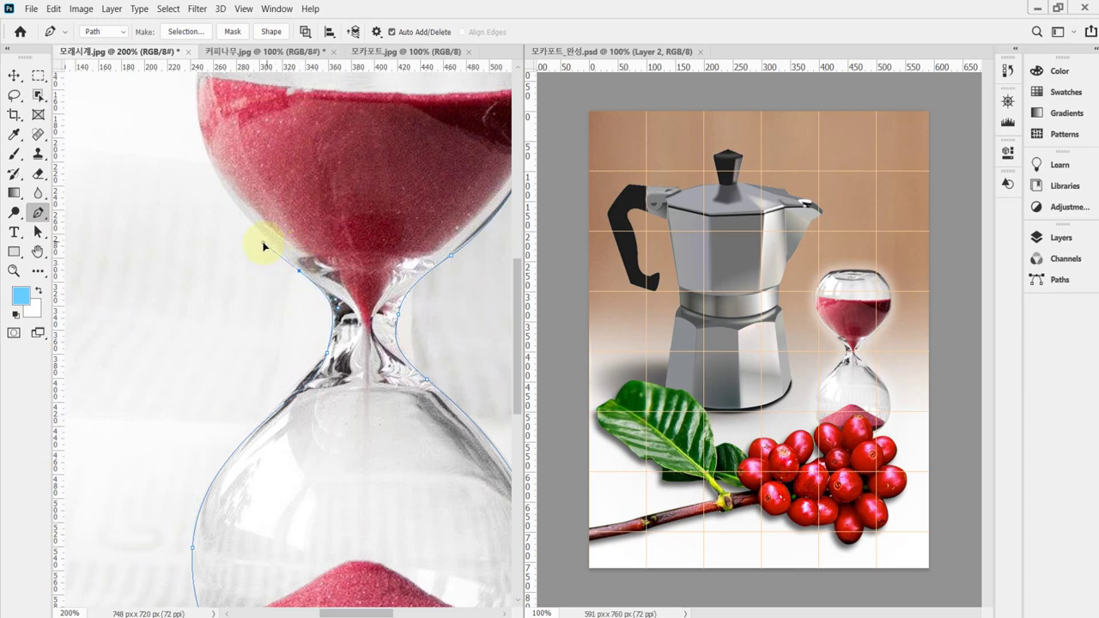
Step: Curve the path around the upper bulb's left side and close it at the starting anchor on the top rim
left_click_drag(294, 208, 312, 392)
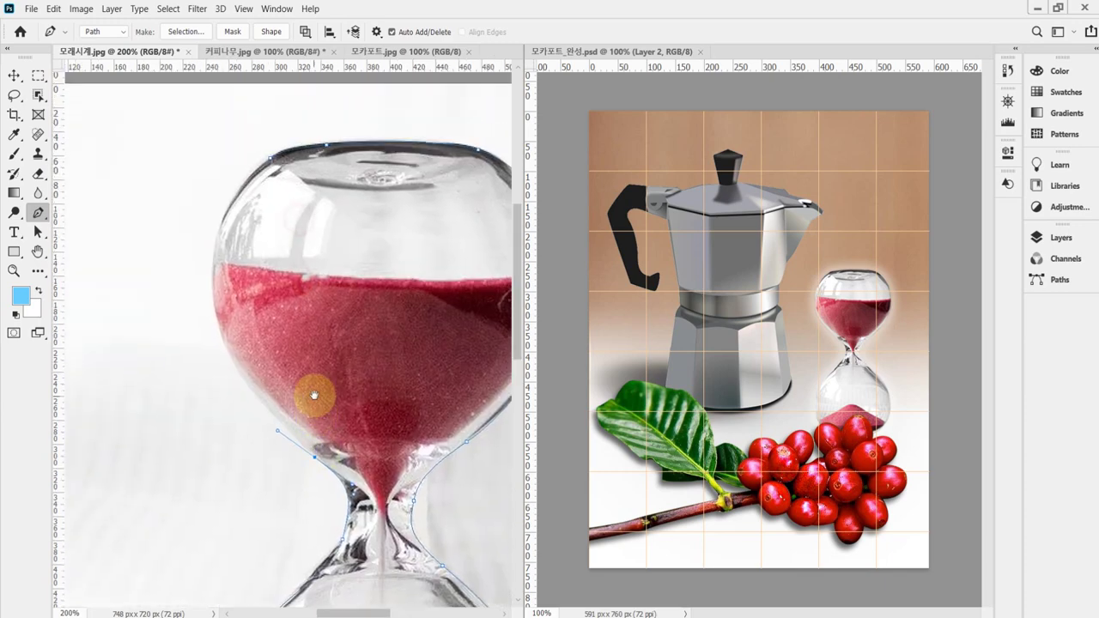
left_click_drag(214, 267, 223, 183)
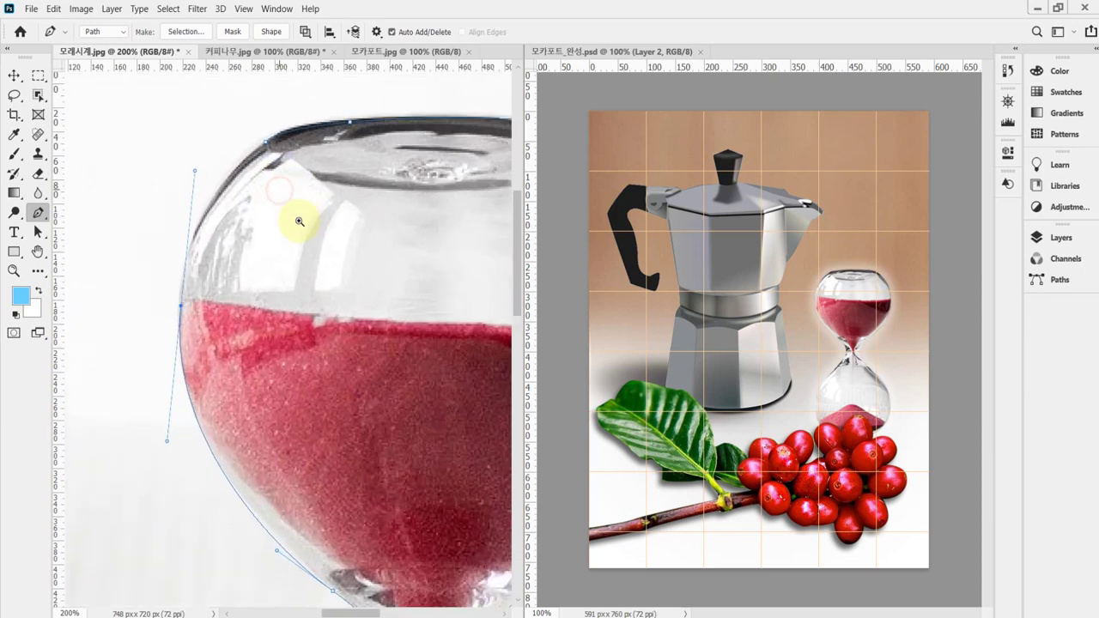
scroll(280, 195, "up", 1)
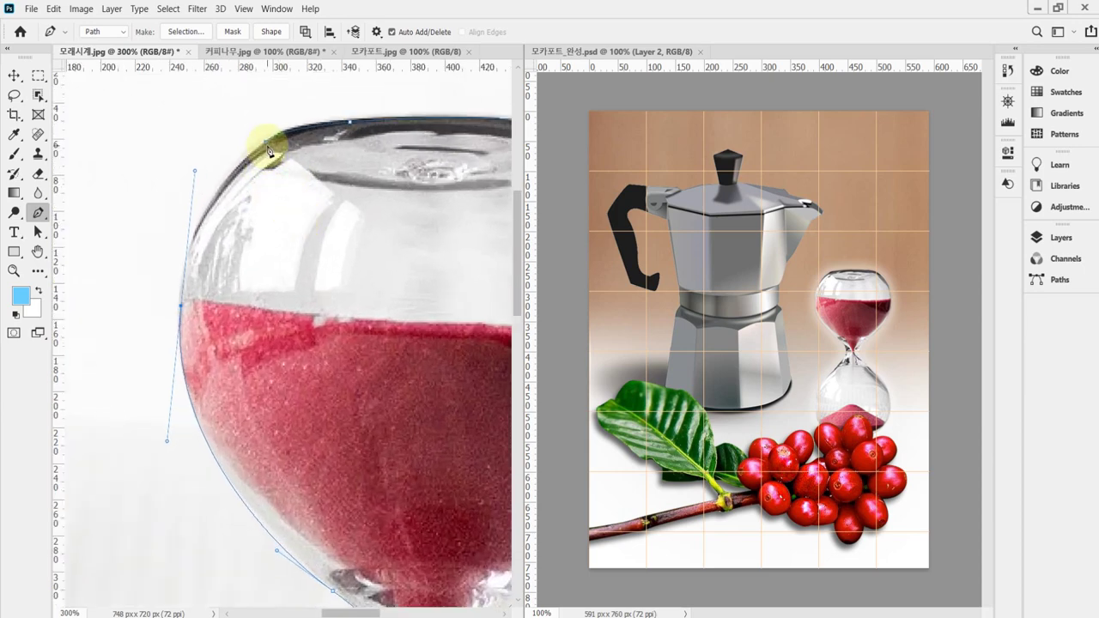
scroll(281, 168, "up", 1)
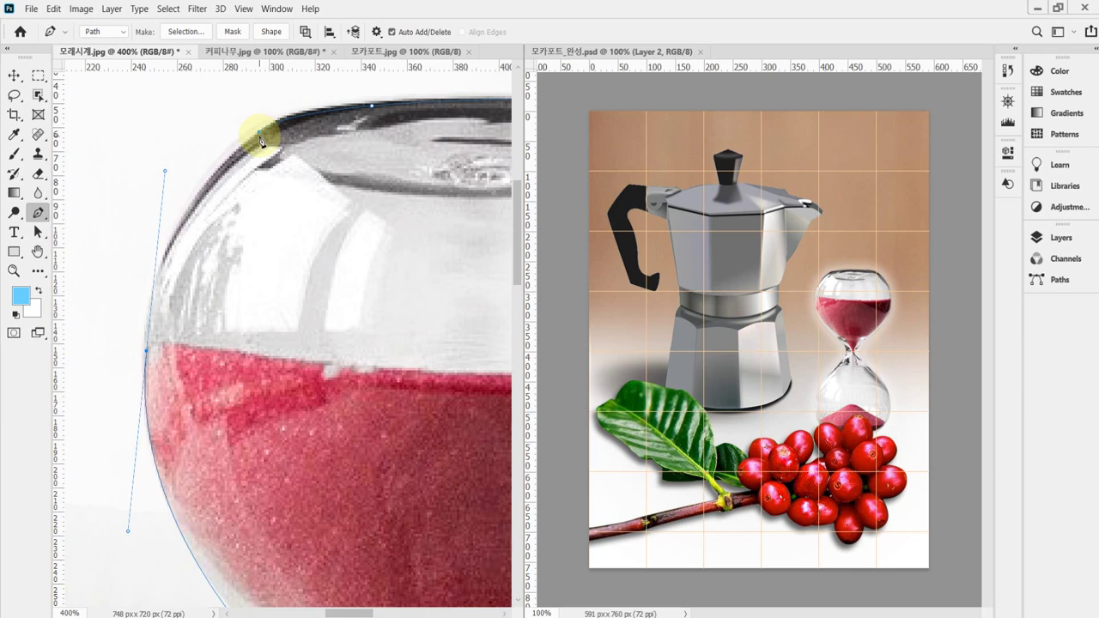
left_click(262, 140)
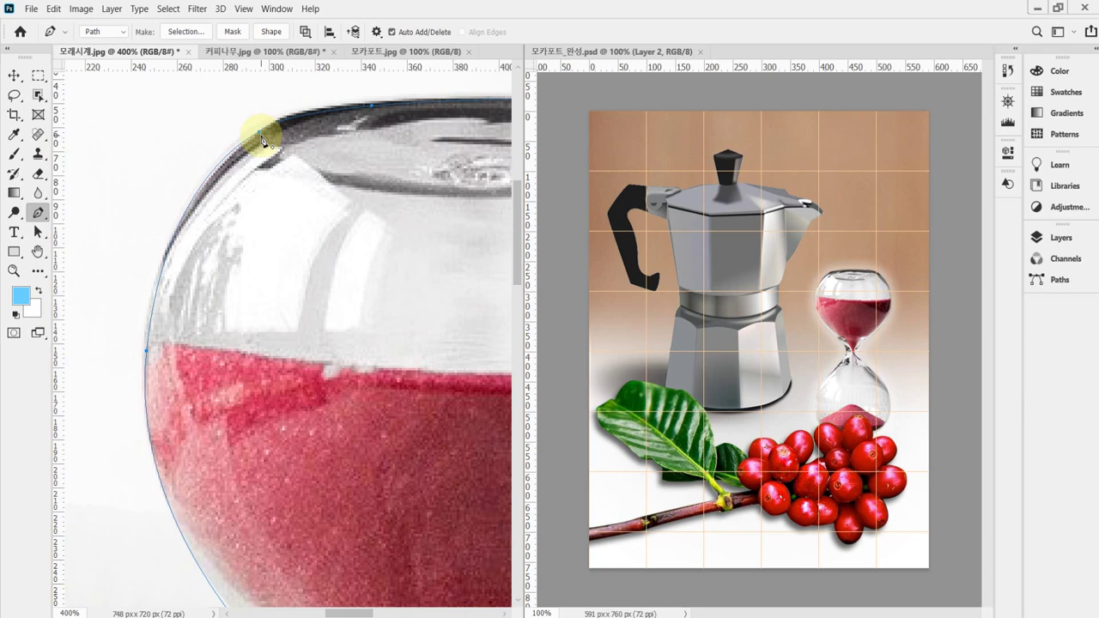
mouse_move(262, 140)
left_mouse_down()
mouse_move(265, 123)
mouse_move(287, 118)
mouse_move(257, 123)
mouse_move(264, 129)
left_mouse_up()
Step: Show the whole hourglass with the list of paths, then deselect the Work Path and select it again
left_click(442, 343, "alt")
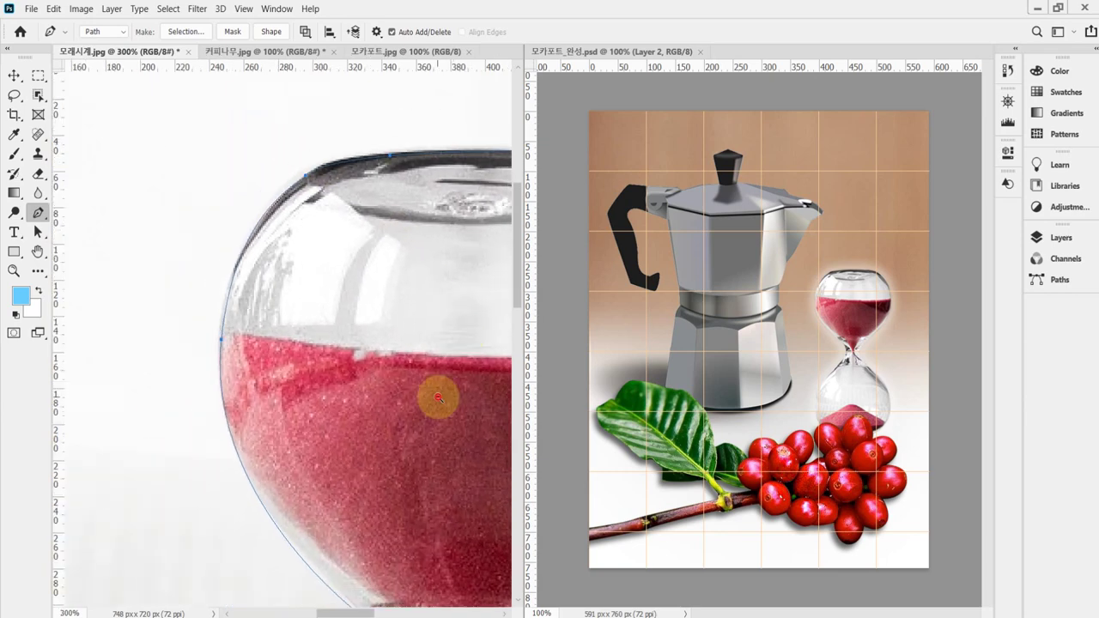
left_click(438, 394, "alt")
left_click(438, 396, "alt")
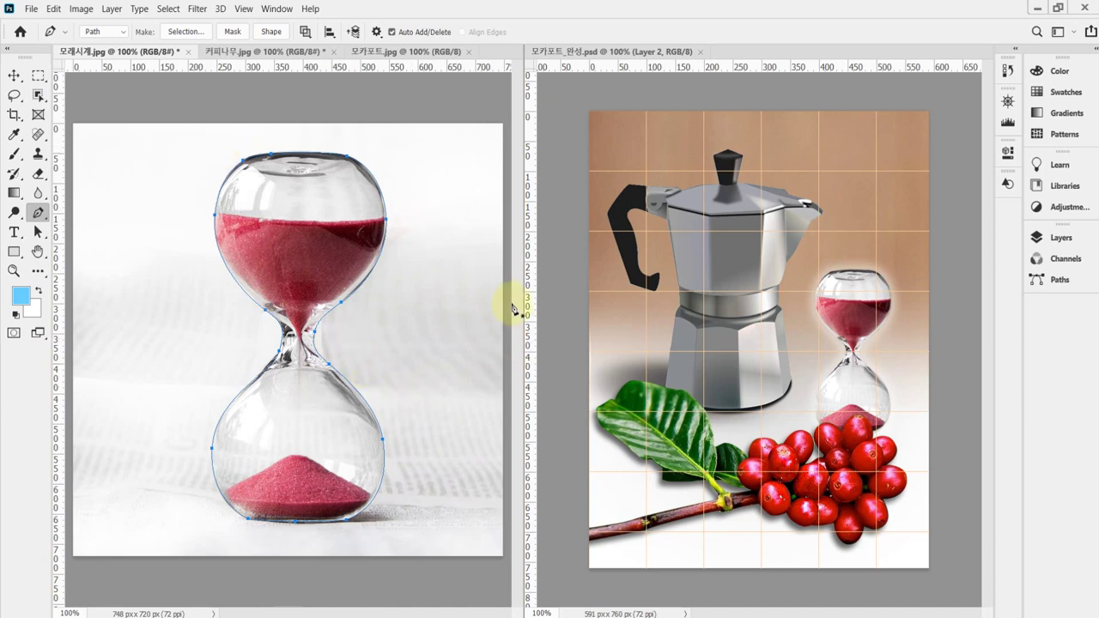
left_click(1053, 288)
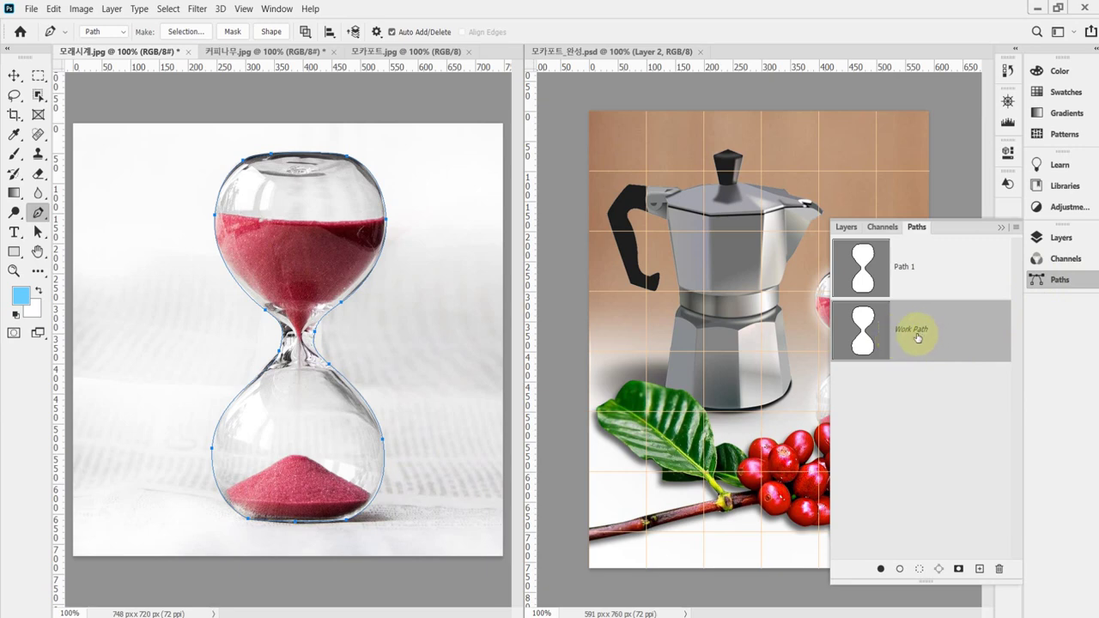
left_click(904, 400)
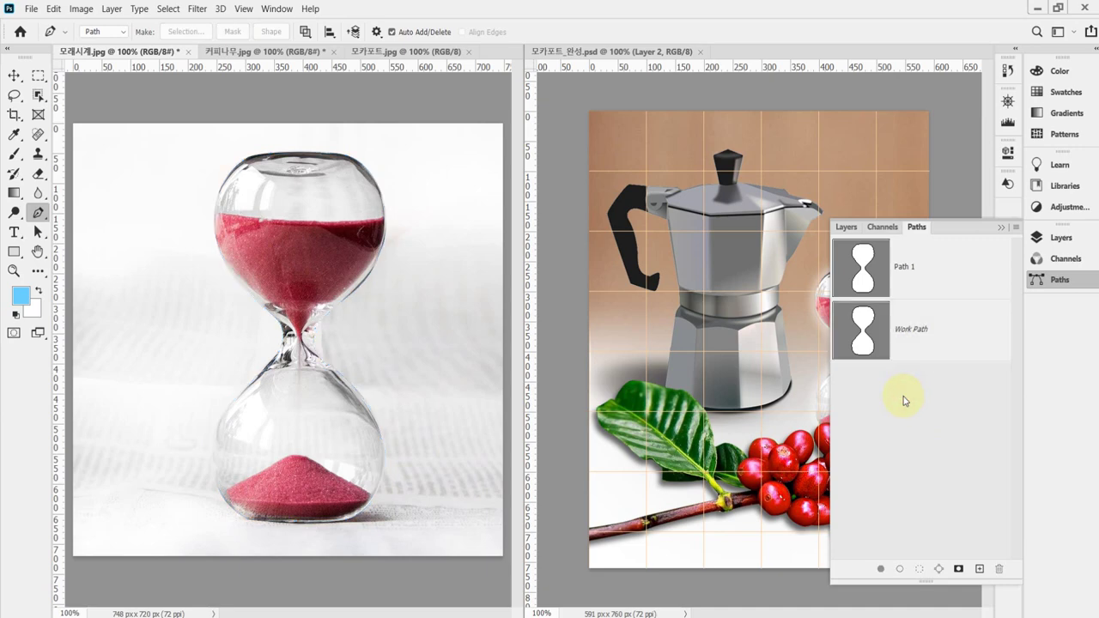
left_click(907, 341)
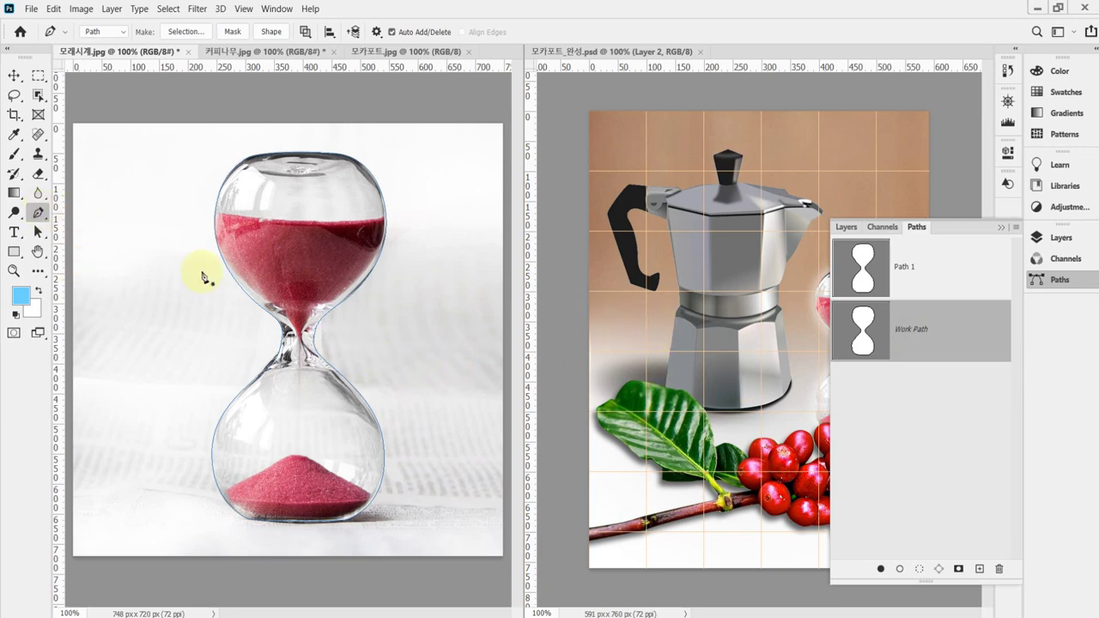
Step: Marquee over the path's anchor areas at the neck's right side, the lower bulb's left side and the upper bulb's left side
left_click_drag(374, 335, 319, 401)
left_click_drag(194, 354, 268, 444)
left_click_drag(179, 182, 295, 307)
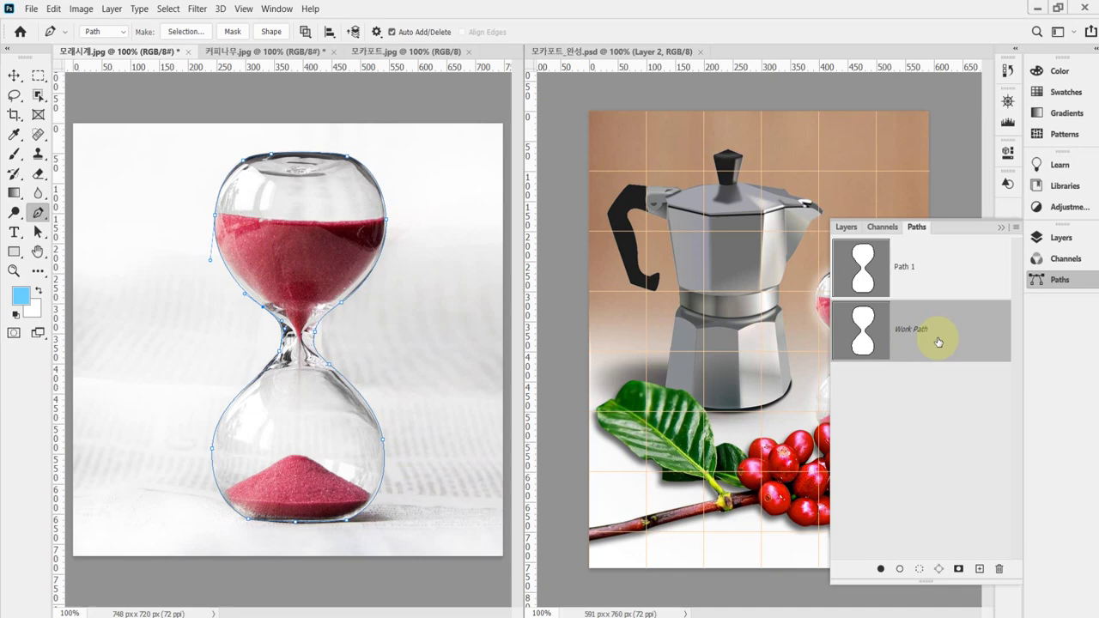
Step: Load the Work Path as a selection, then clear that selection
left_click(917, 575)
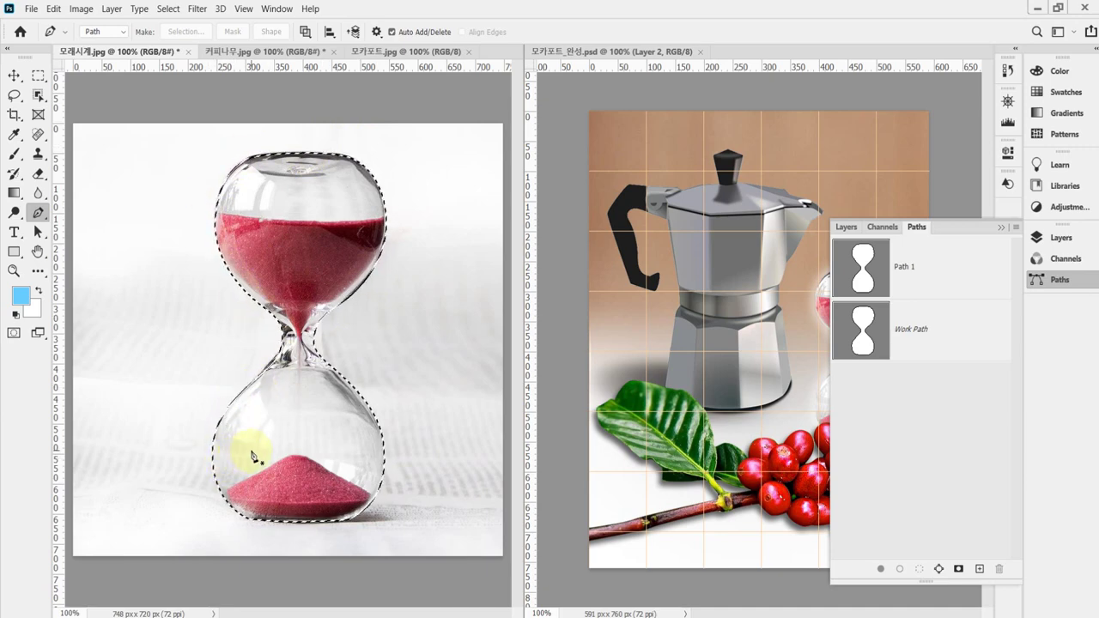
left_click(968, 337)
left_click(899, 403)
Step: Convert the Work Path to a selection and copy the selected hourglass into 모카포트.jpg
left_click(906, 322)
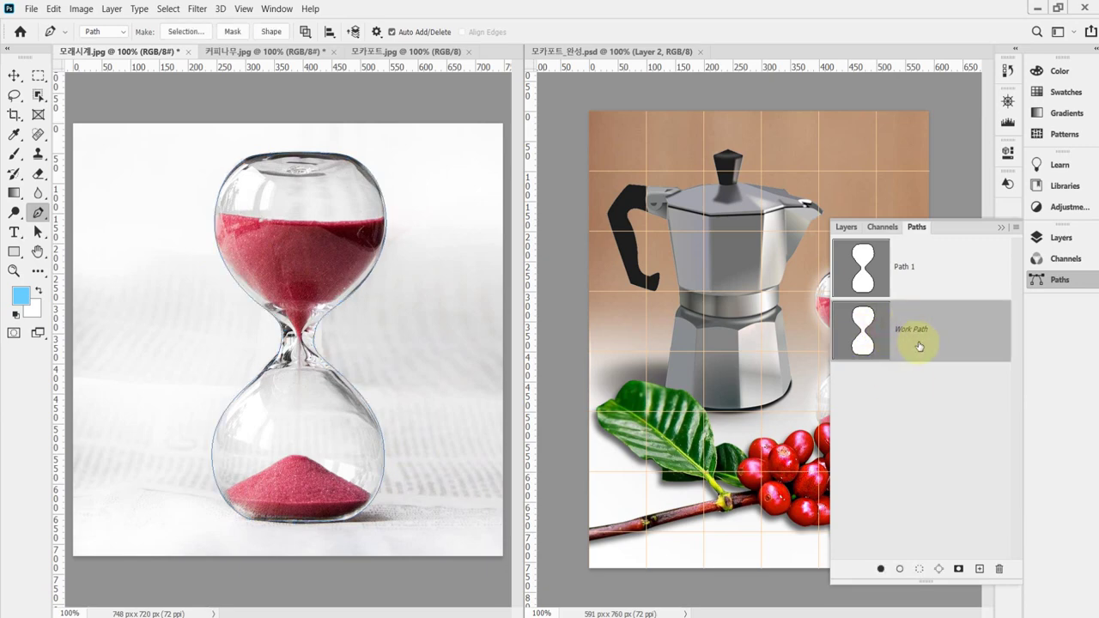
key("ctrl+Return")
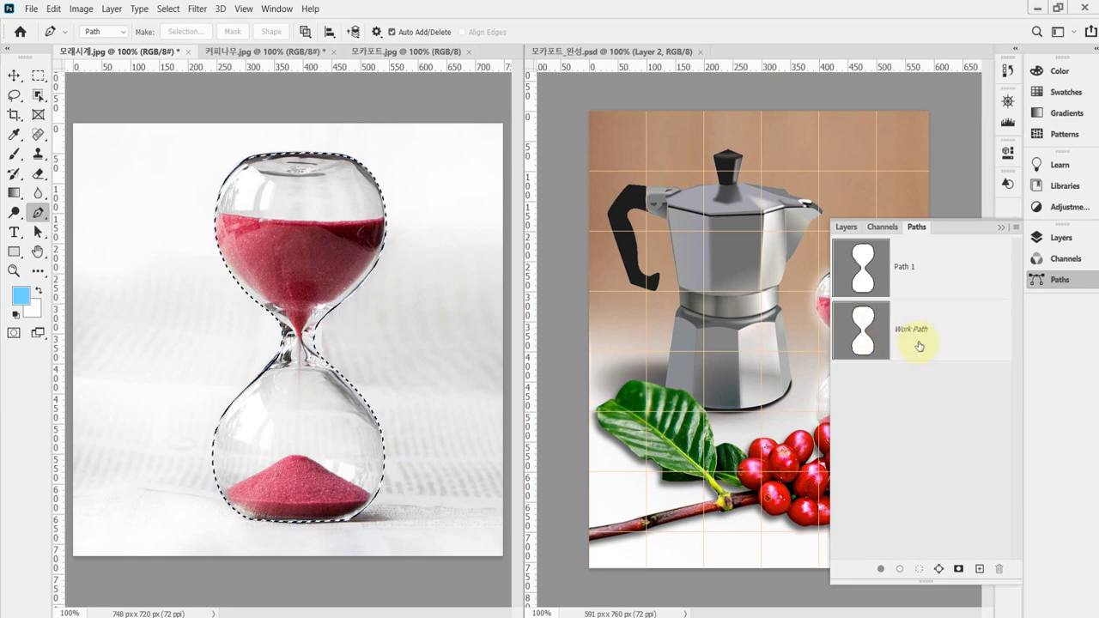
left_click(1064, 280)
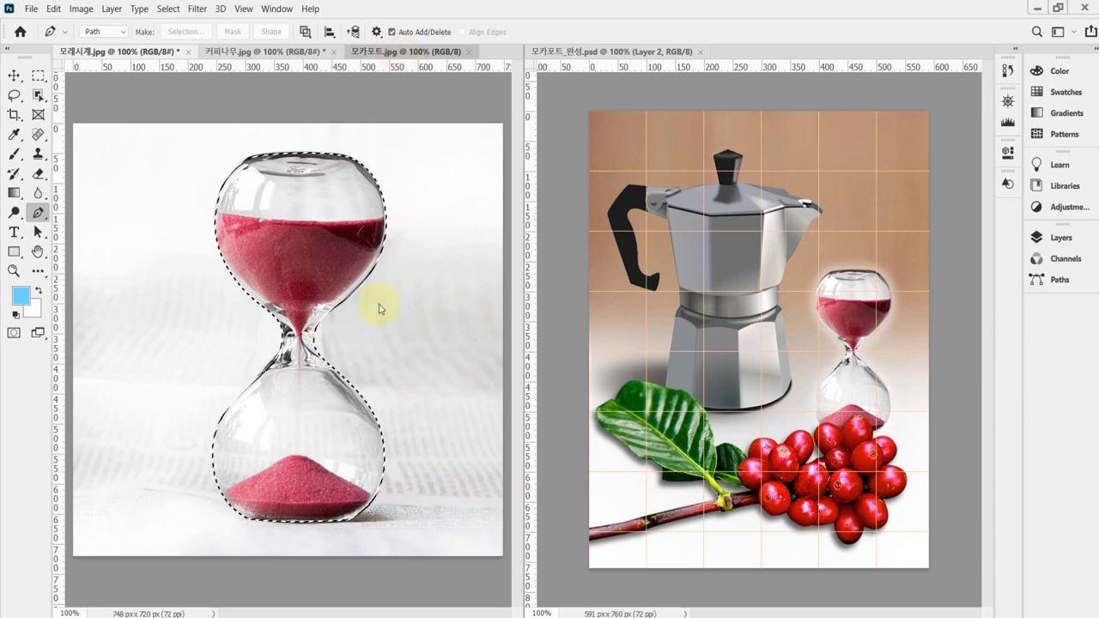
left_click(402, 53)
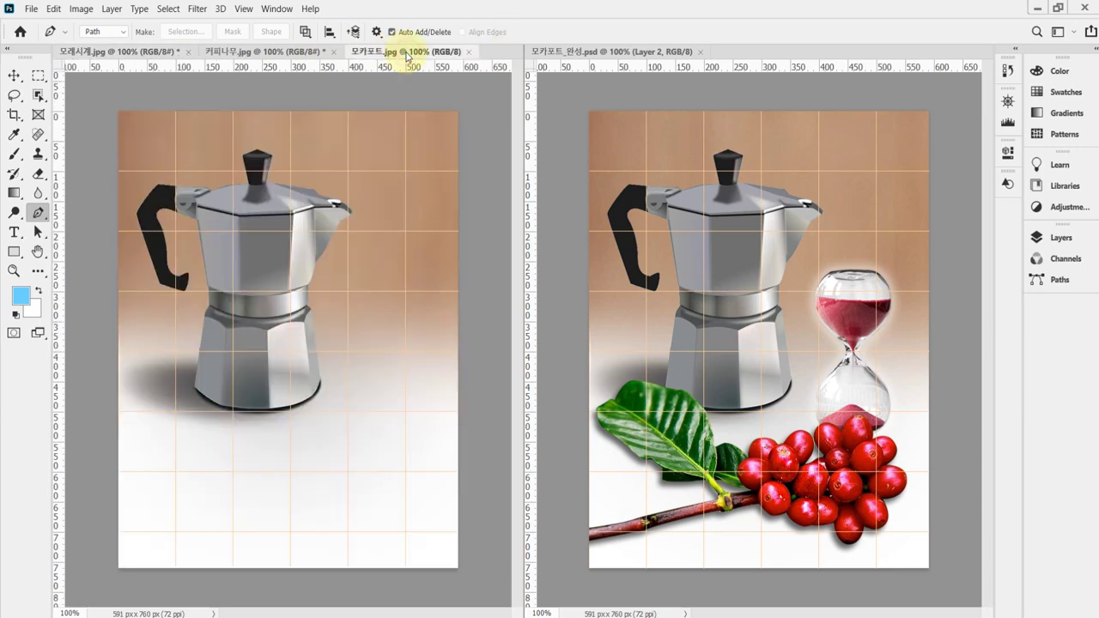
key("ctrl+v")
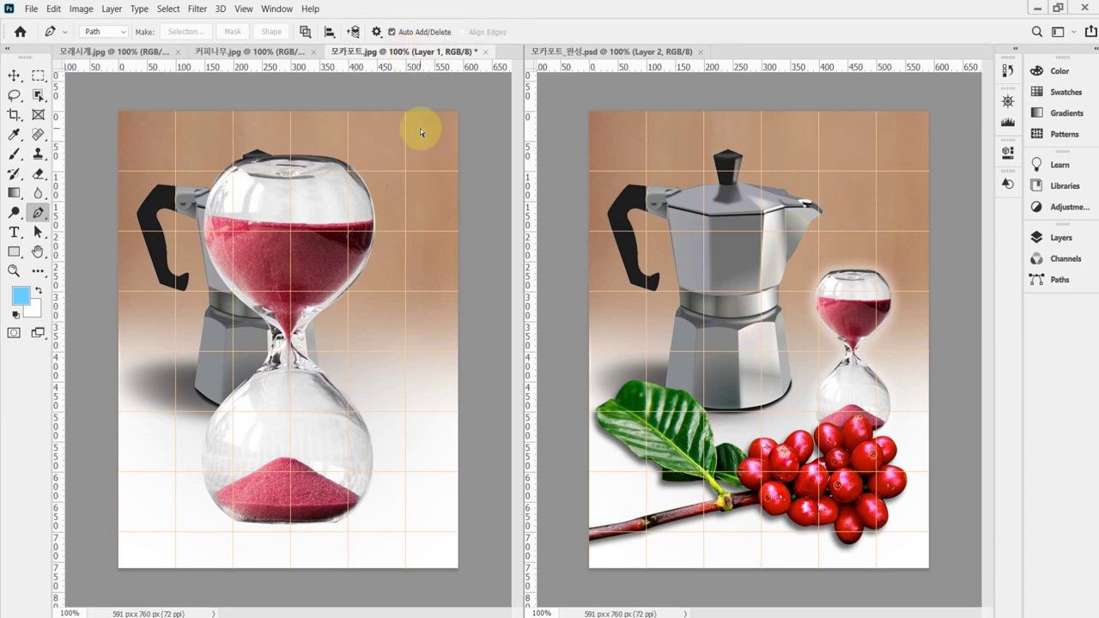
Step: Scale the pasted hourglass to about 42.5% and place it beside the moka pot at about X 465 px, Y 402.5 px
key("ctrl+t")
left_click_drag(200, 156, 287, 340)
left_click_drag(331, 382, 389, 292)
mouse_move(433, 249)
left_mouse_down()
mouse_move(421, 247)
mouse_move(421, 275)
mouse_move(424, 253)
left_mouse_up()
left_click_drag(386, 316, 388, 336)
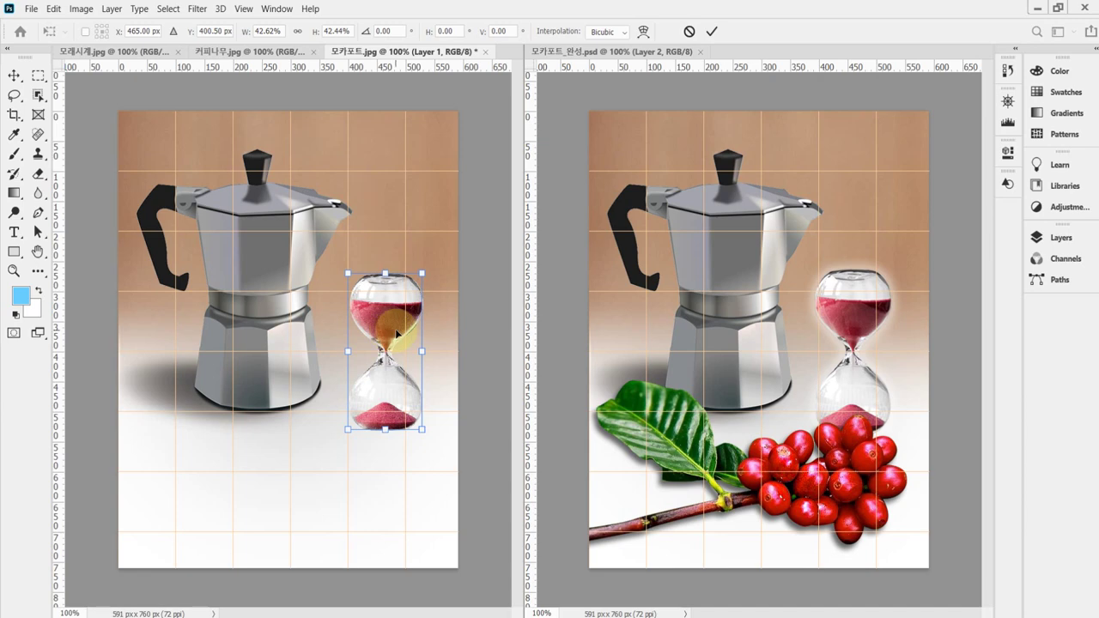
key("Down")
key("Return")
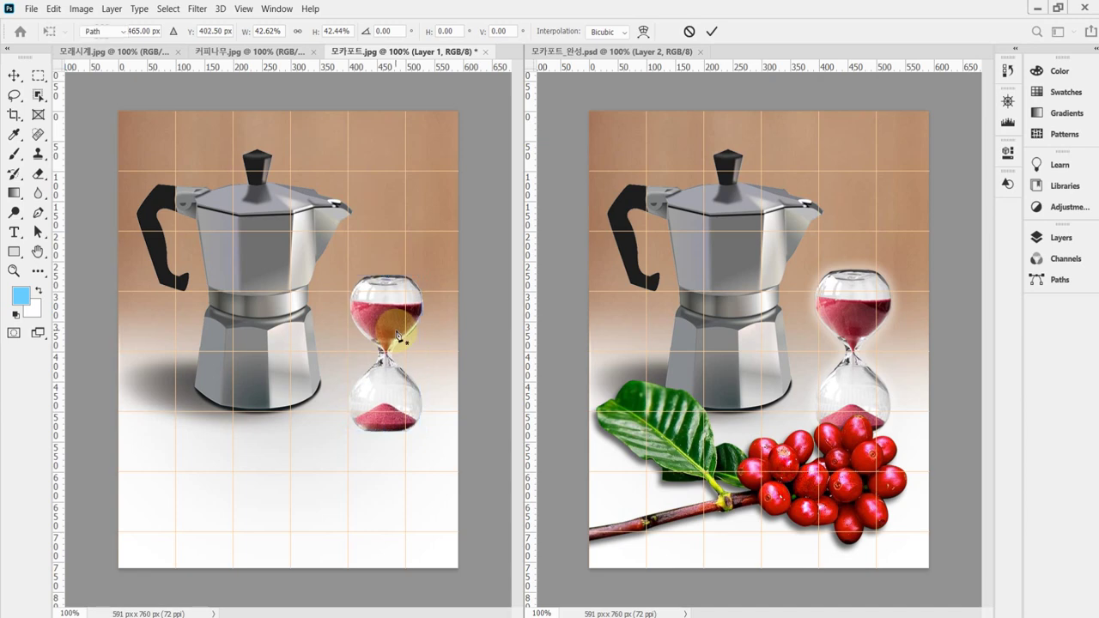
key("p")
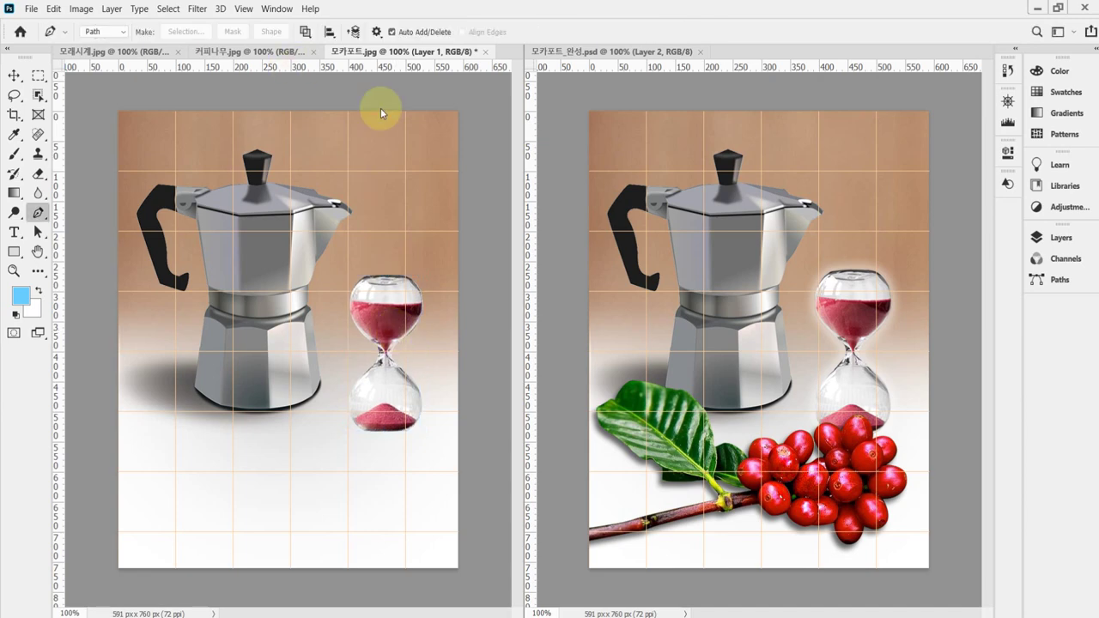
Step: Apply an Outer Glow with a size of 25 px to the hourglass on Layer 1
left_click(1047, 238)
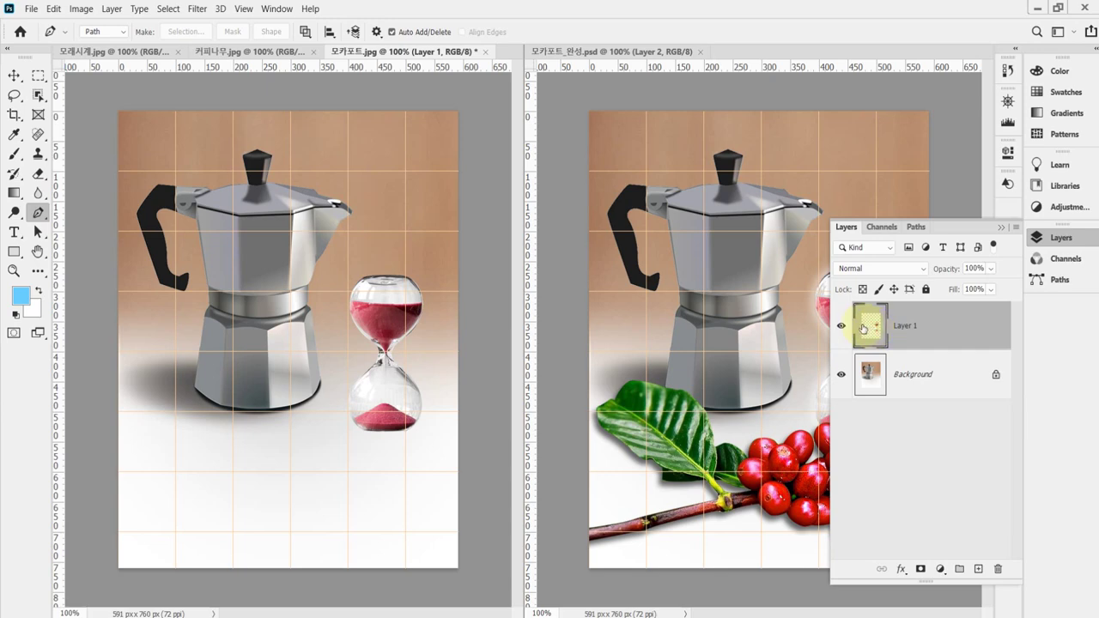
double_click(862, 326)
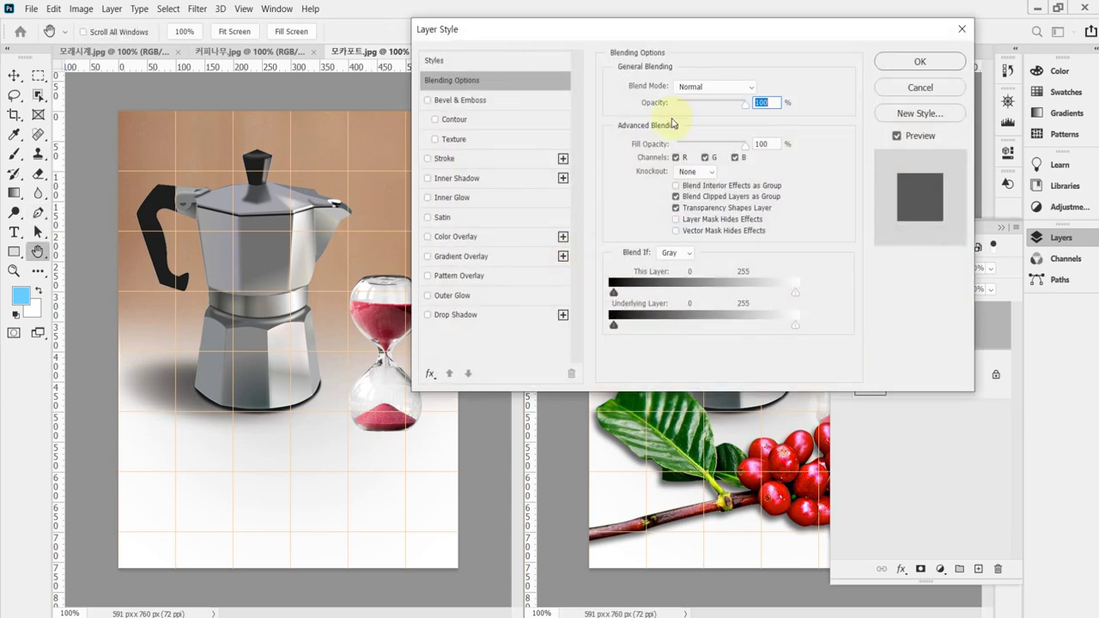
left_click(465, 297)
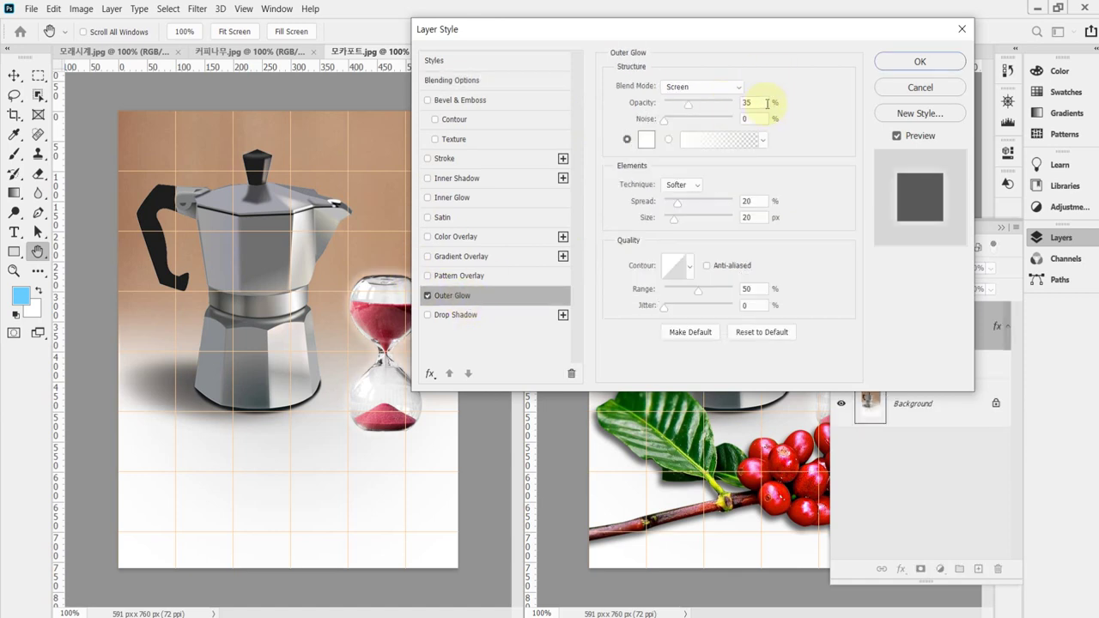
left_click(750, 218)
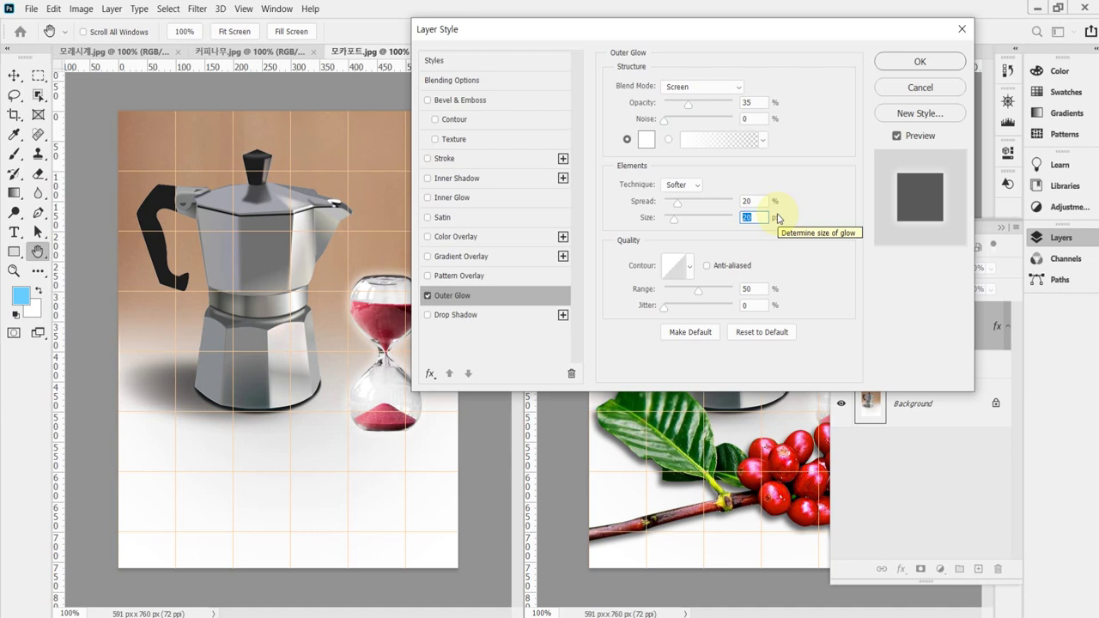
type("25")
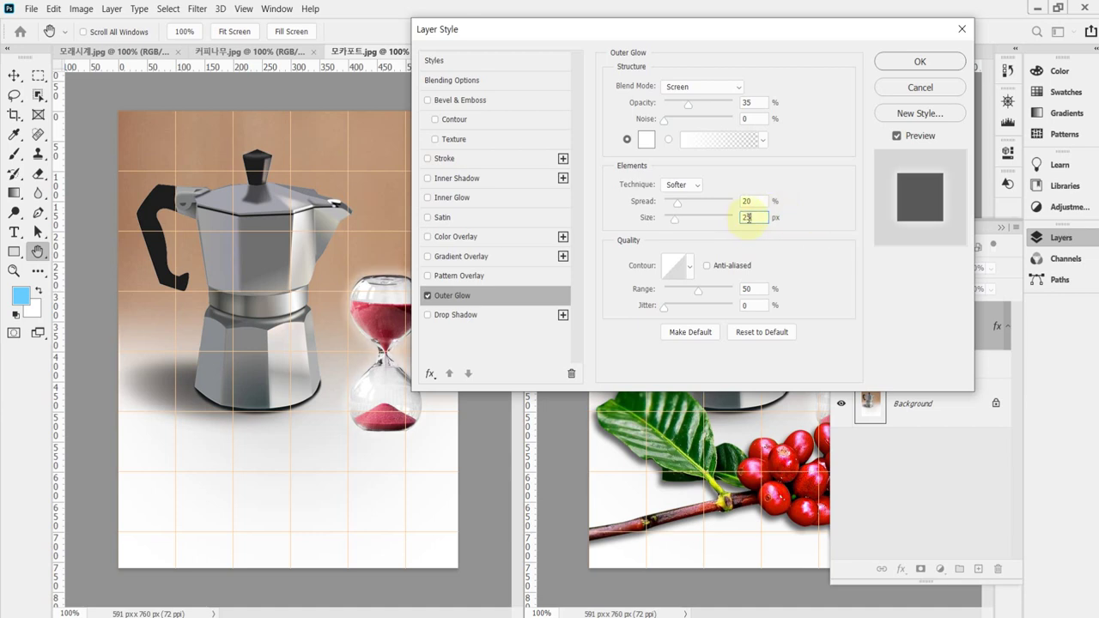
left_click(905, 66)
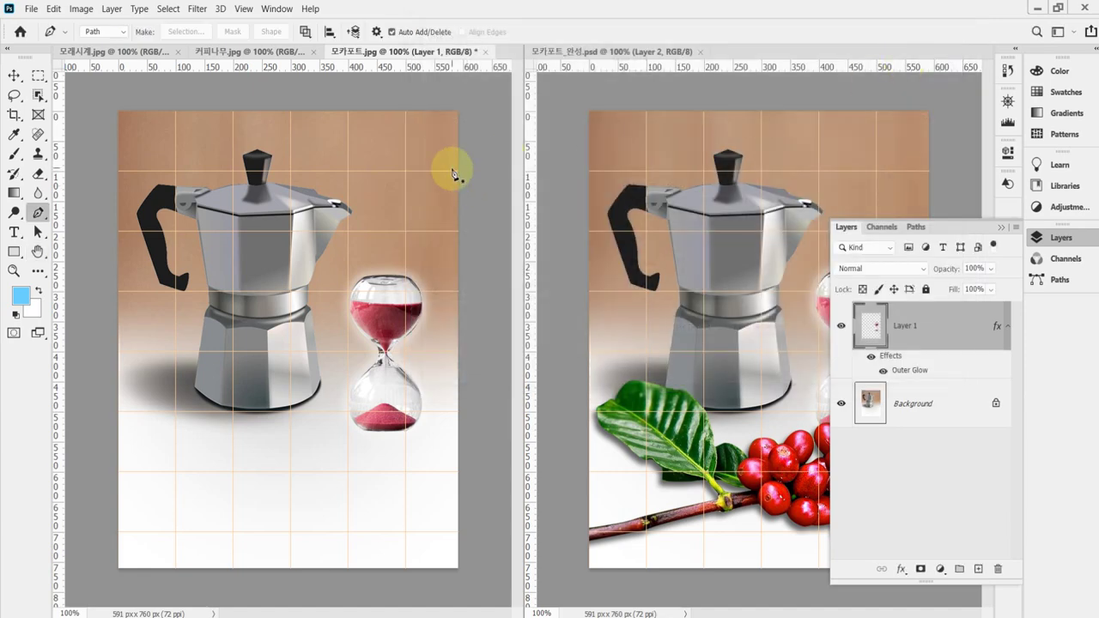
Step: Switch to 커피나무.jpg with the Pen tool active and enlarge the finished composite's branch and cherries for reference
left_click(241, 54)
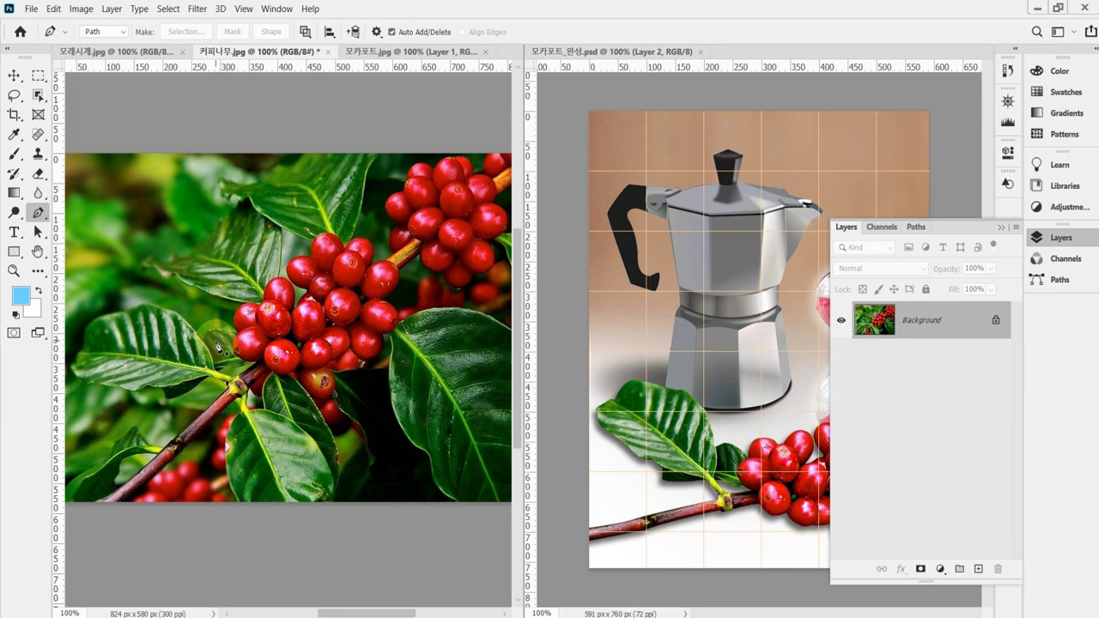
left_click(1058, 241)
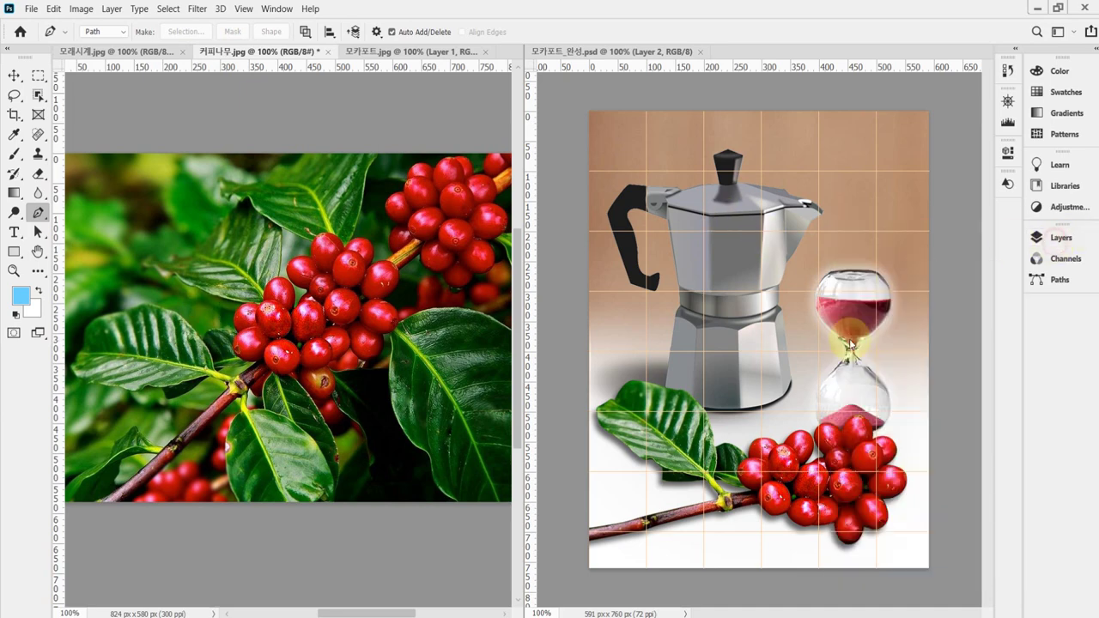
left_click(40, 214)
left_click(40, 214)
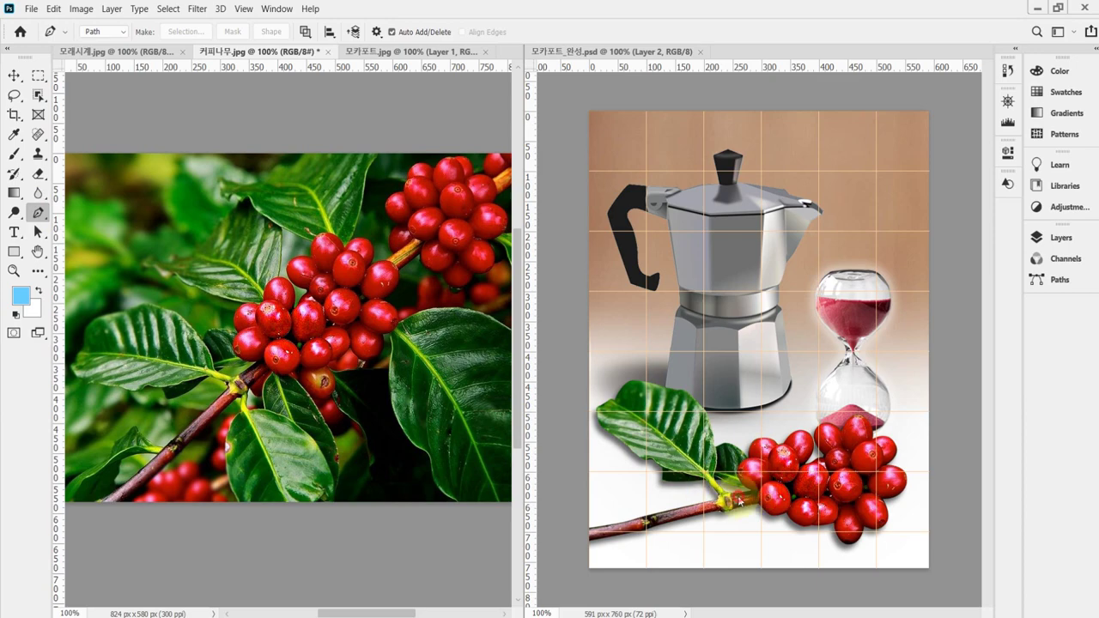
scroll(733, 503, "up", 1)
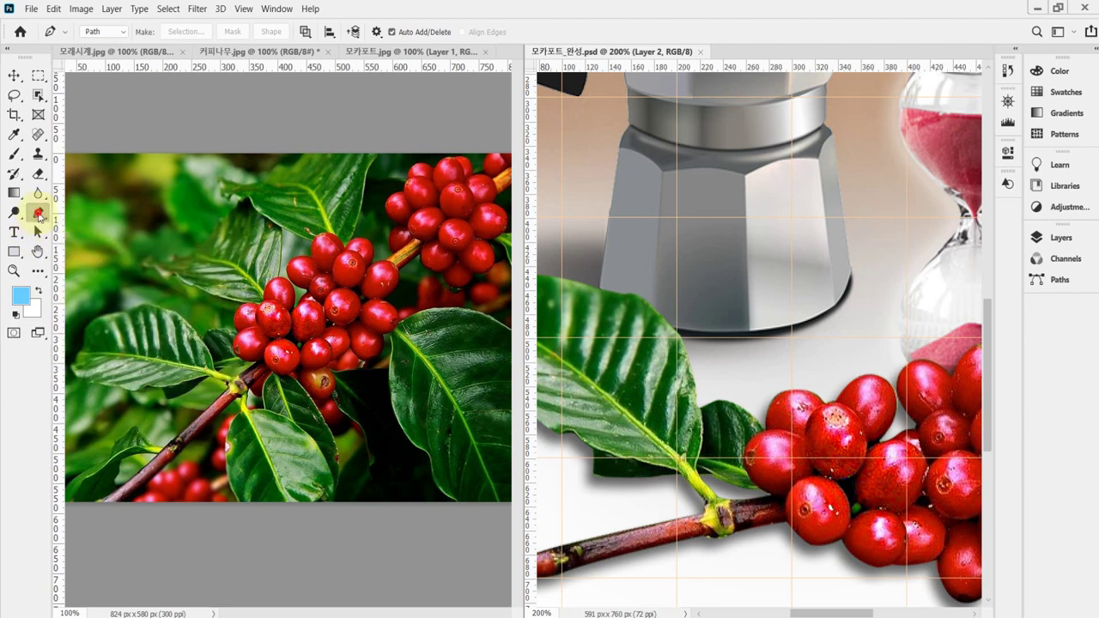
Step: Check the Pen tool's path operation options and reset the Pen tool to its defaults
left_click(309, 37)
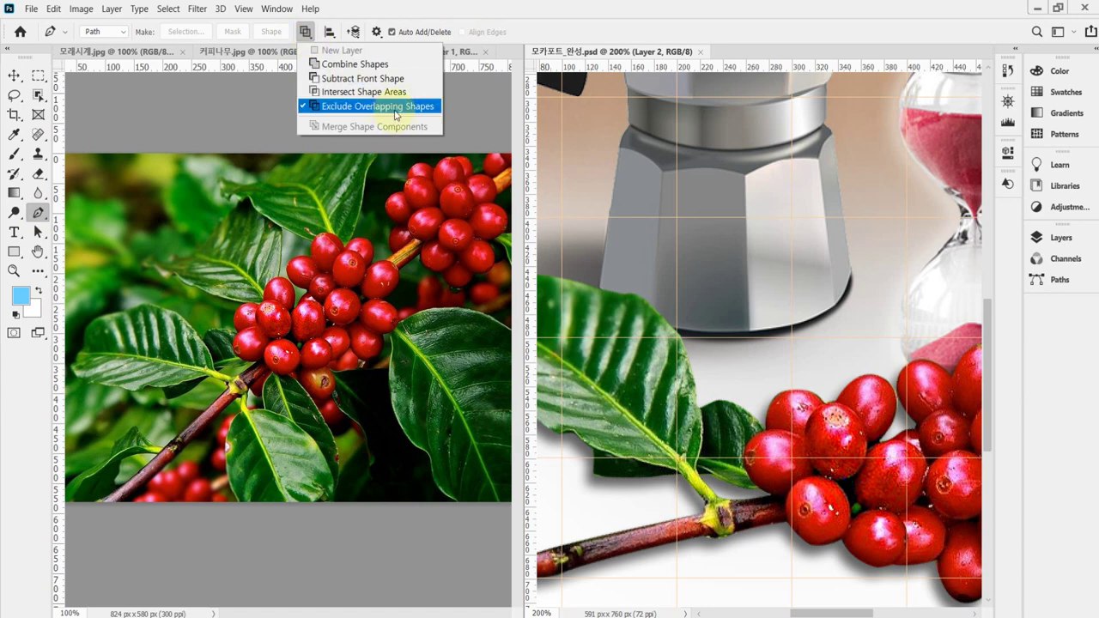
left_click(352, 19)
right_click(49, 34)
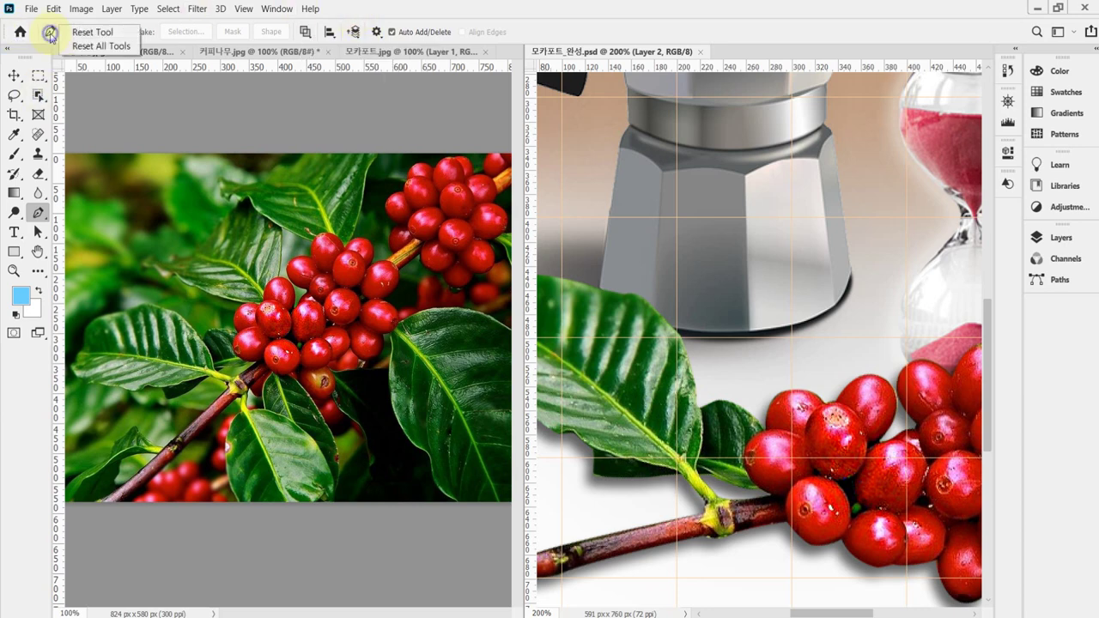
left_click(90, 58)
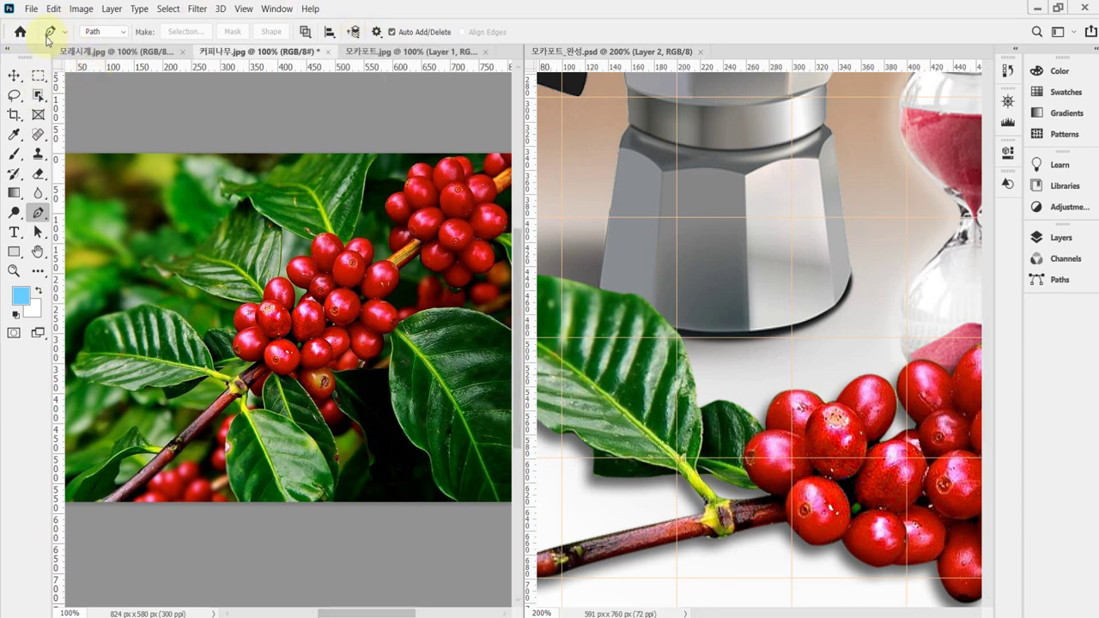
right_click(62, 31)
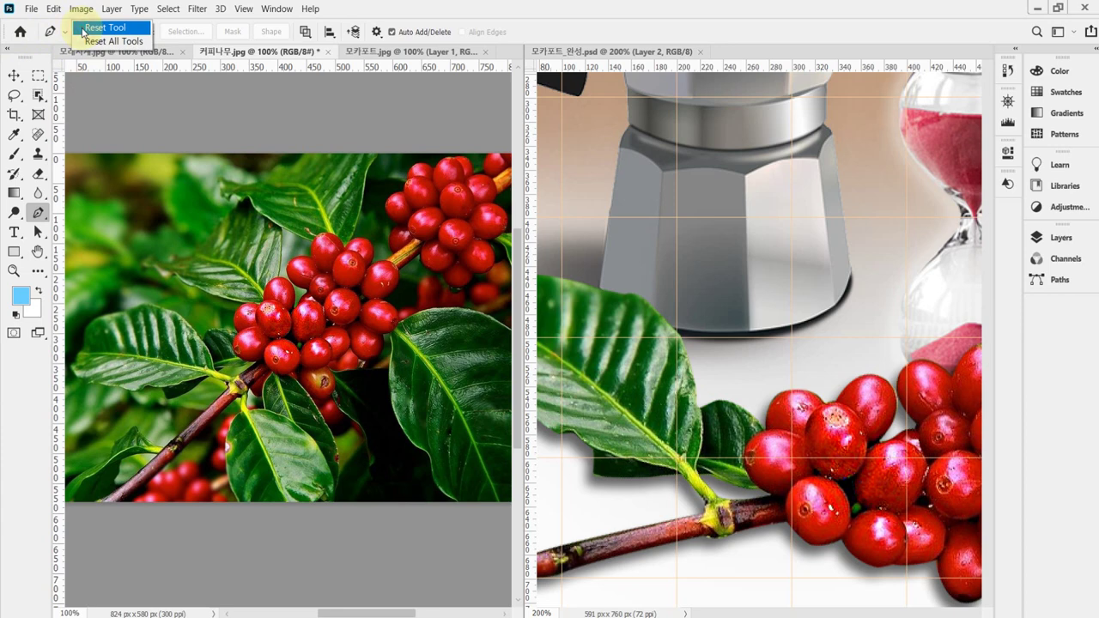
left_click(84, 32)
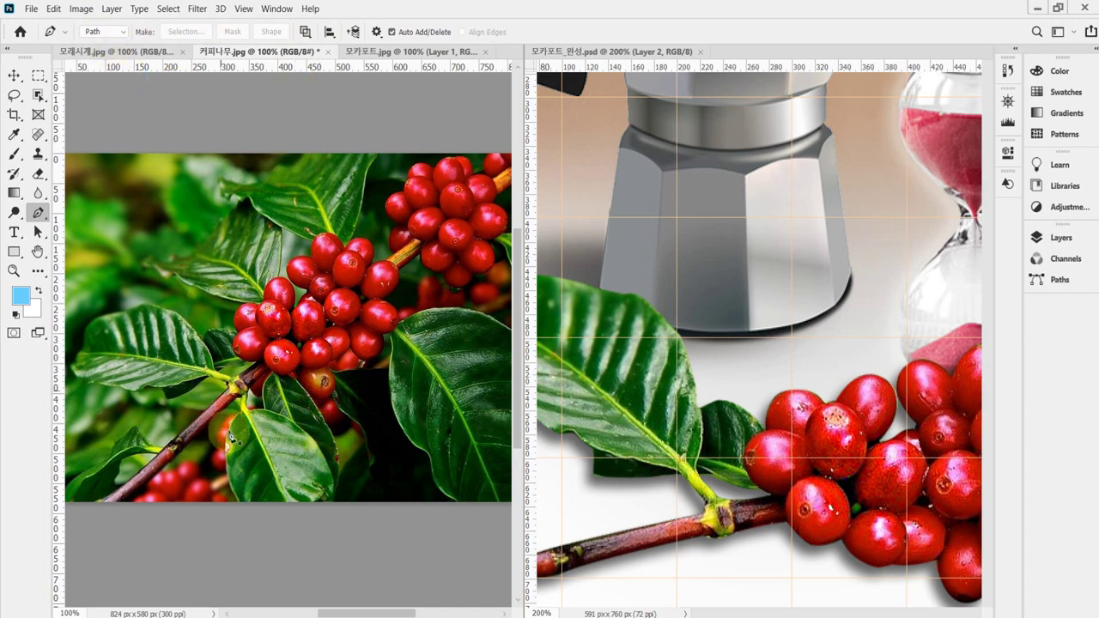
Step: Enlarge 커피나무.jpg to 300% in a widened view and show the finished composite at 100% beside it
scroll(224, 415, "up", 3)
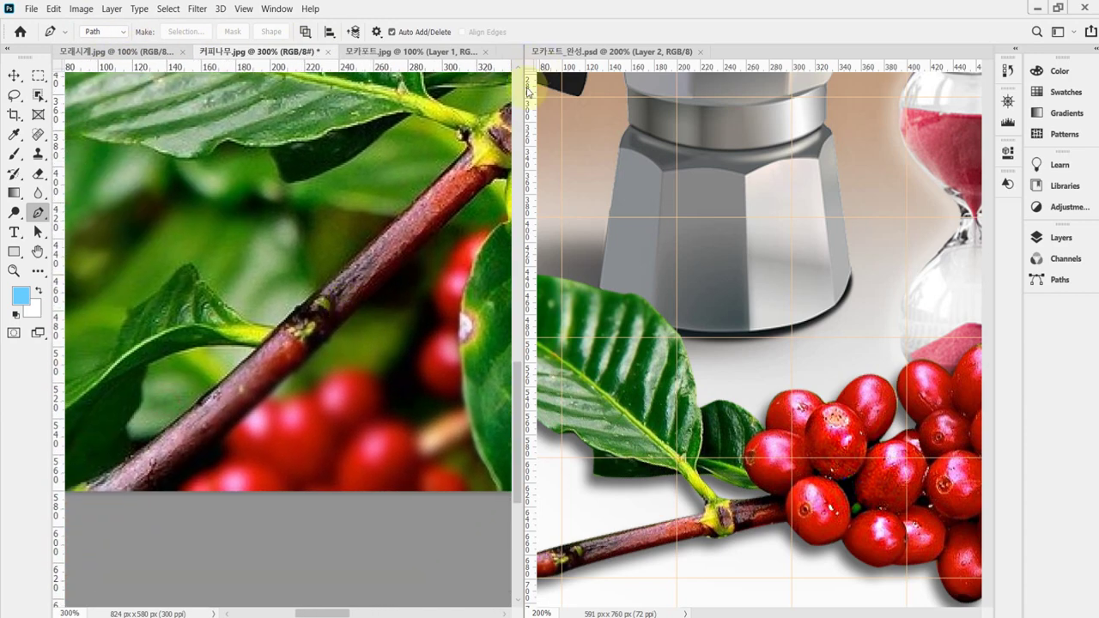
left_click_drag(523, 169, 895, 211)
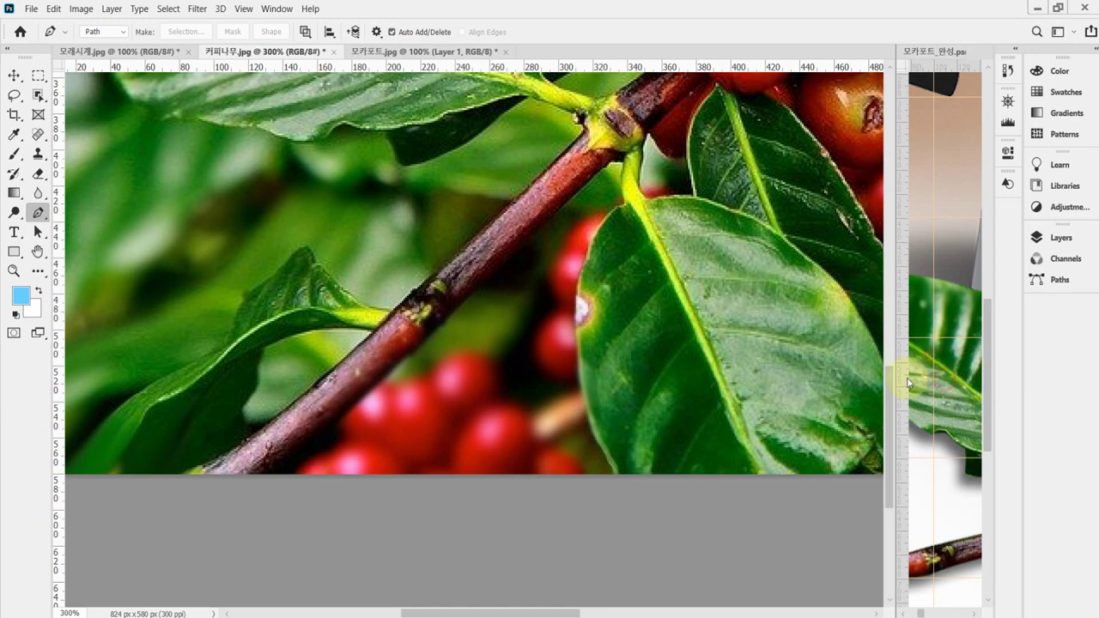
left_click(936, 405)
left_click(892, 402)
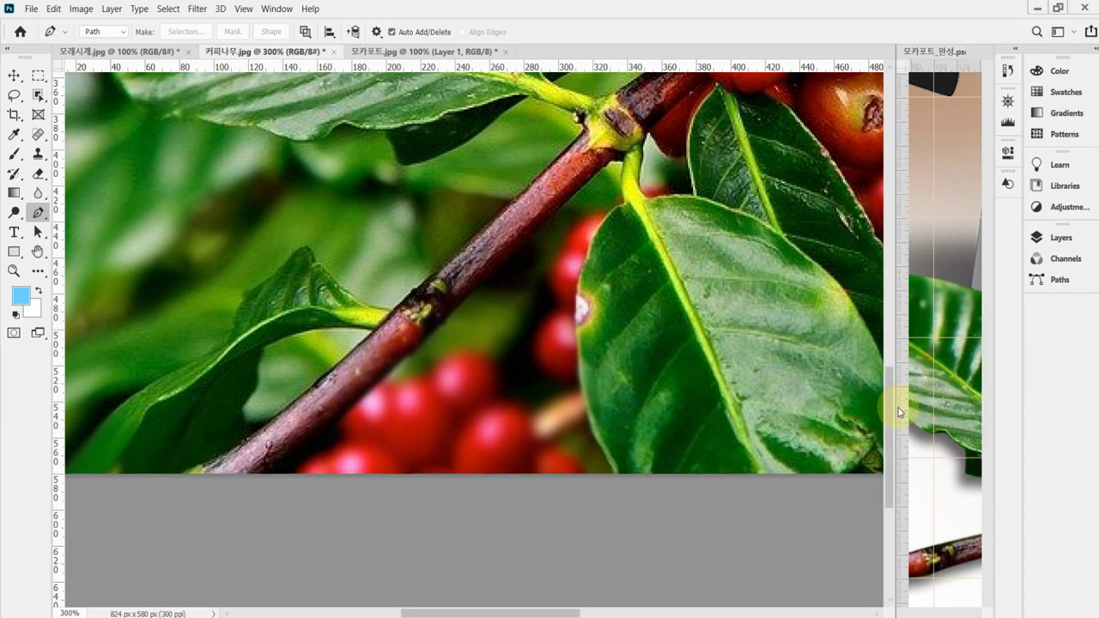
left_click_drag(898, 410, 590, 399)
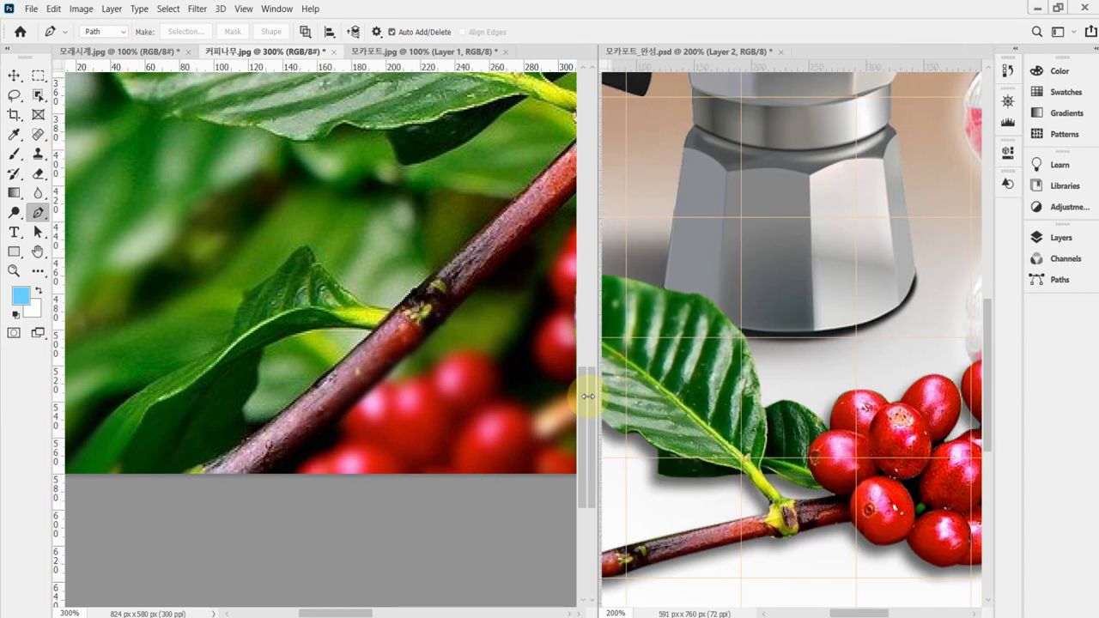
left_click(770, 476)
key("ctrl+minus")
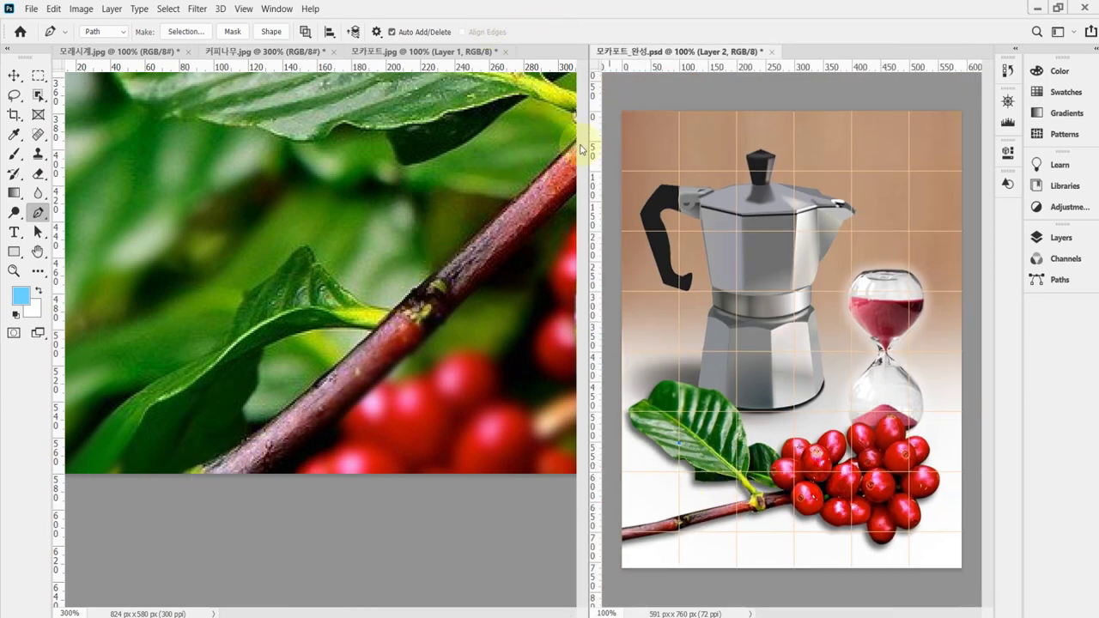
left_click_drag(588, 165, 884, 215)
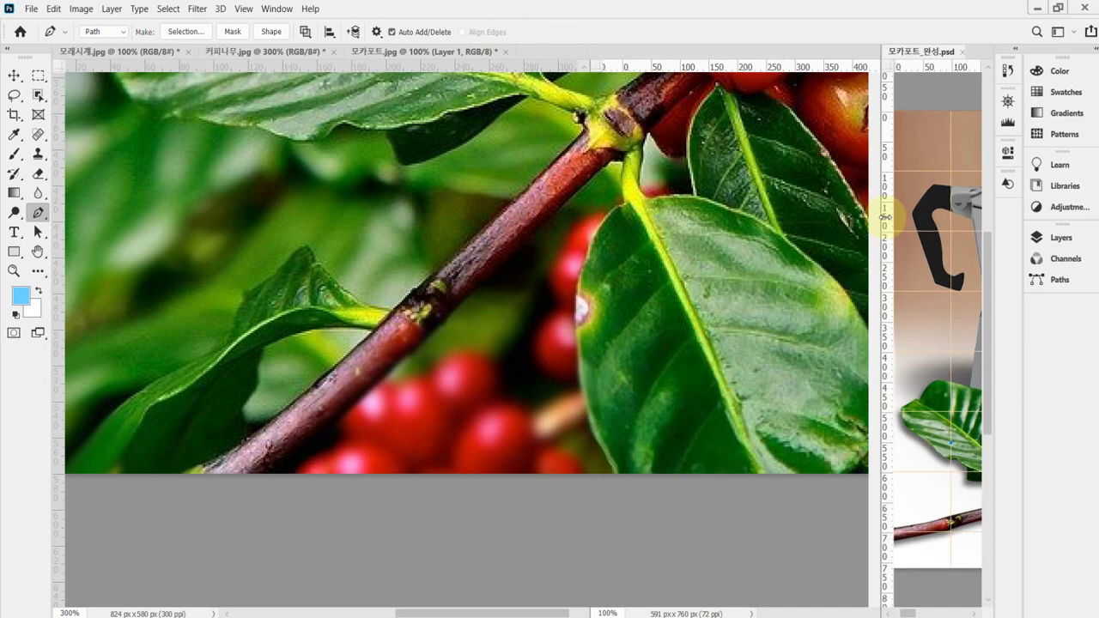
Step: Start a Pen path at the branch's cut end and trace its upper edge up to the knot at the leaf stalk
left_click(216, 470)
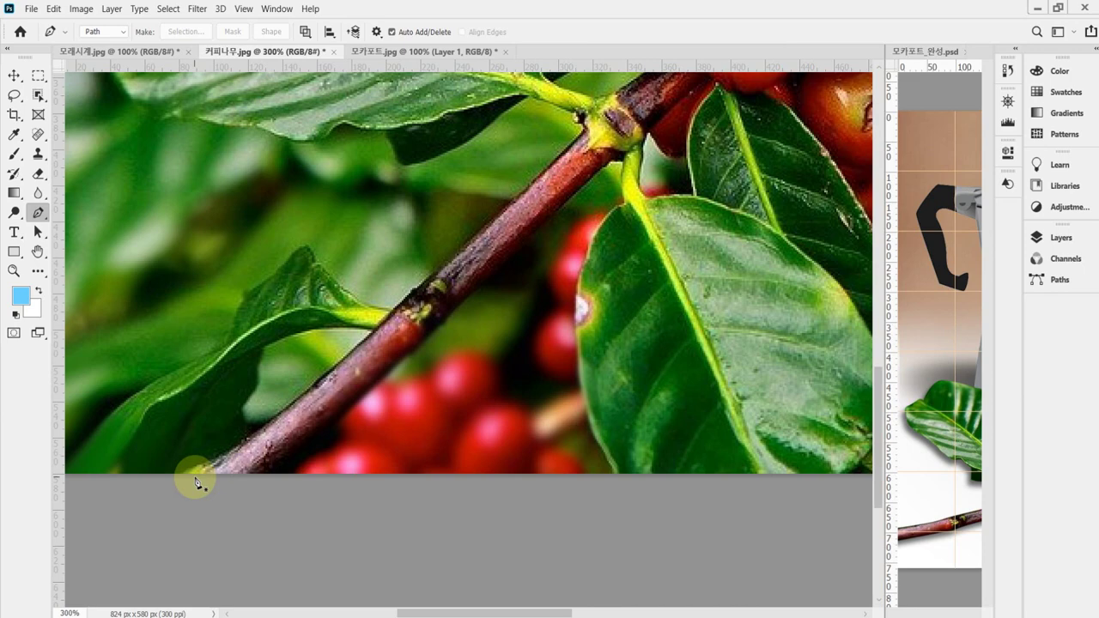
left_click(376, 330)
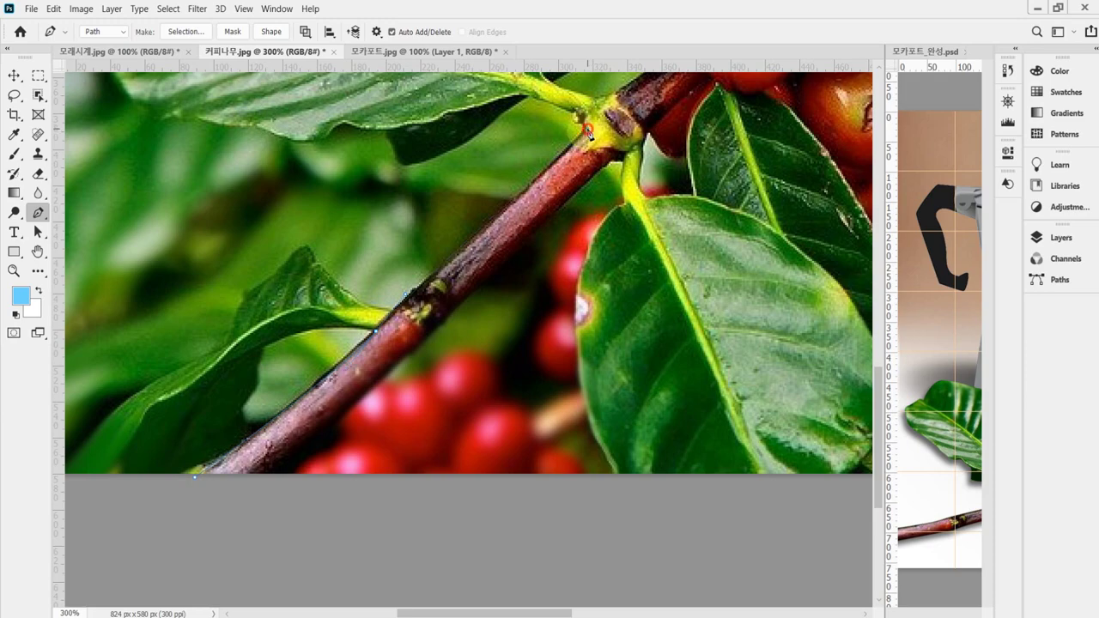
left_click(540, 196, "ctrl")
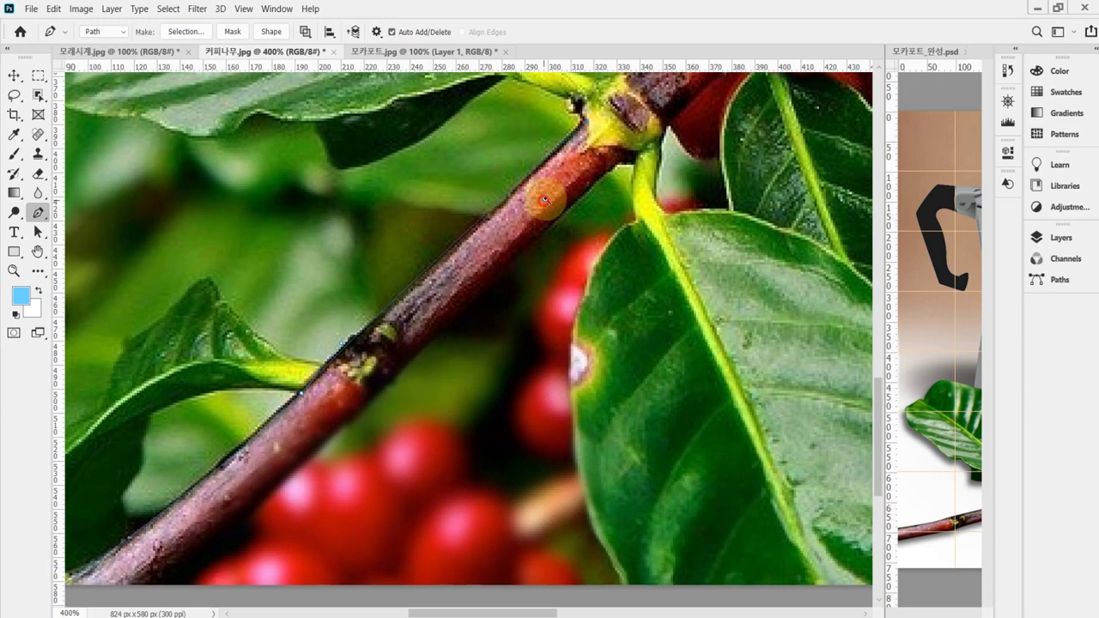
left_click(503, 134, "ctrl")
left_click_drag(515, 230, 523, 242)
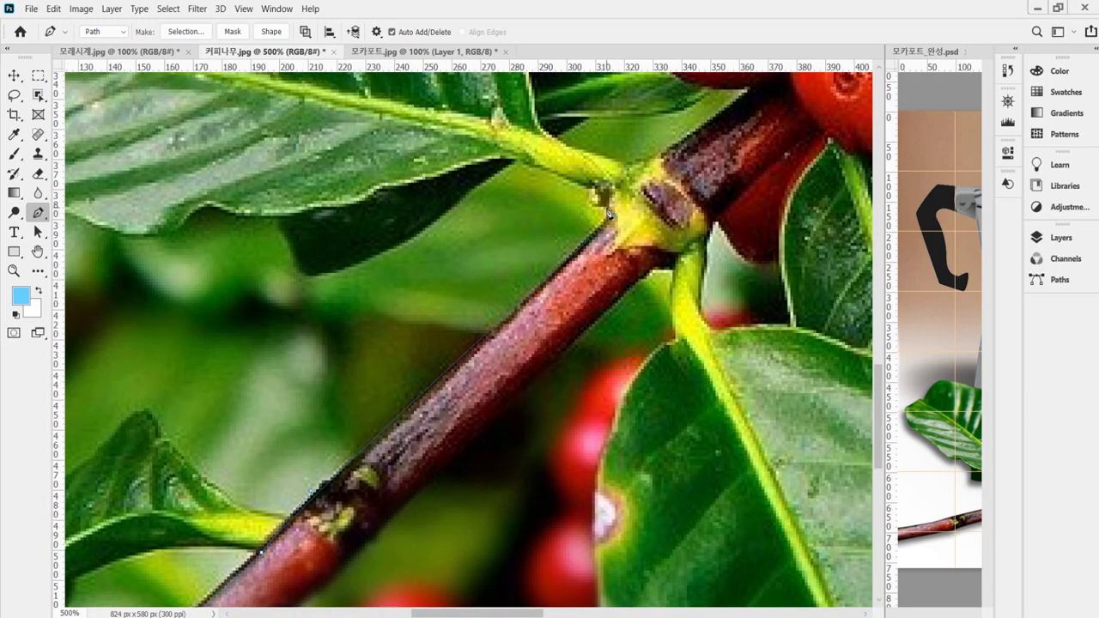
left_click_drag(592, 197, 595, 169)
left_click_drag(603, 173, 598, 196)
Step: Continue the path along the underside of the leaf stalk and around the dark leaf beneath the large leaf
left_click(516, 162)
left_click(305, 276)
left_click_drag(305, 276, 291, 270)
left_click(289, 245)
left_click(280, 219)
left_click(236, 218)
left_click(208, 208)
Step: Trace the wavy lower edge of the large leaf toward its tip, removing a curve handle where the direction changes
left_click_drag(184, 230, 517, 335)
left_click_drag(386, 328, 319, 294)
left_click(360, 323, "alt")
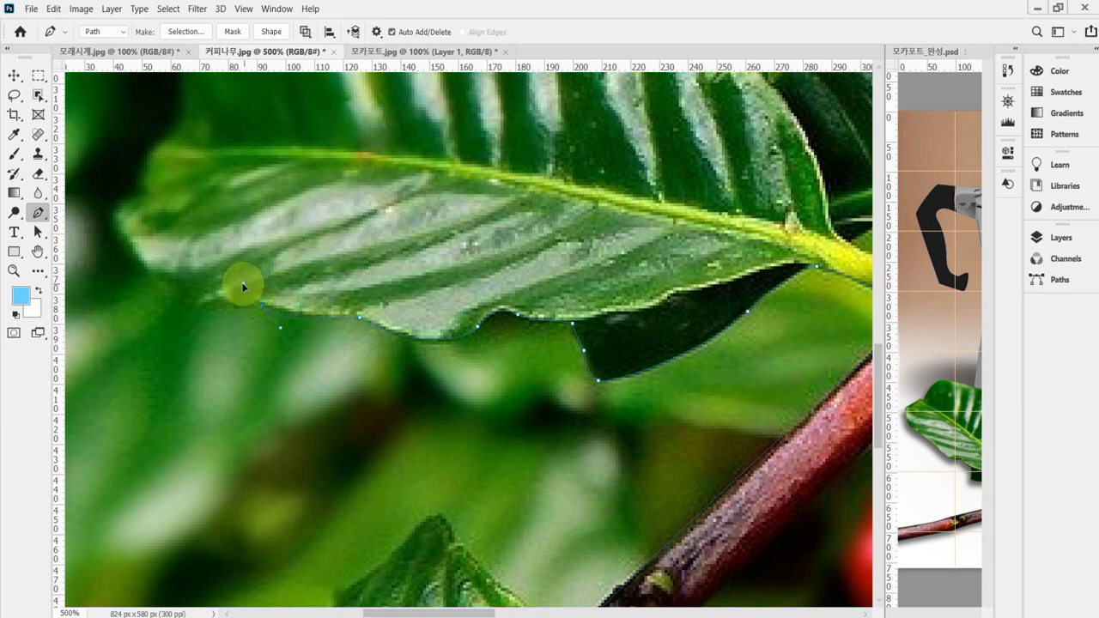
left_click_drag(262, 305, 284, 322)
left_click(229, 315)
left_click(225, 303)
Step: Carry the path around the large leaf's rounded tip and adjust the curve handle there to follow the edge
left_click_drag(178, 256, 183, 243)
mouse_move(126, 193)
left_mouse_down()
mouse_move(125, 172)
mouse_move(114, 180)
left_mouse_up()
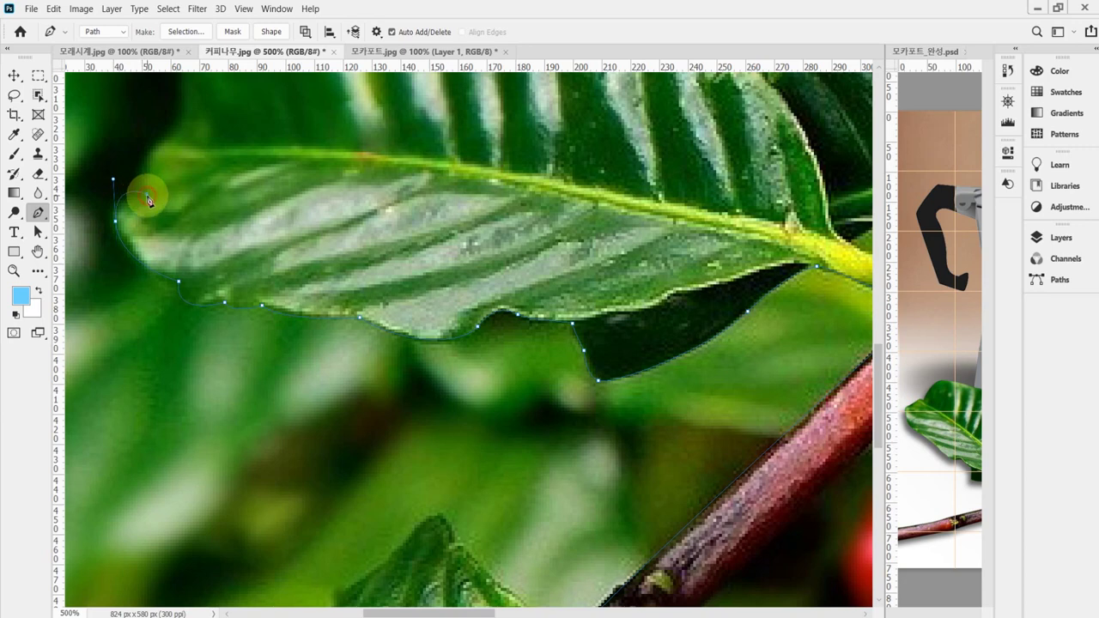
left_click(113, 179)
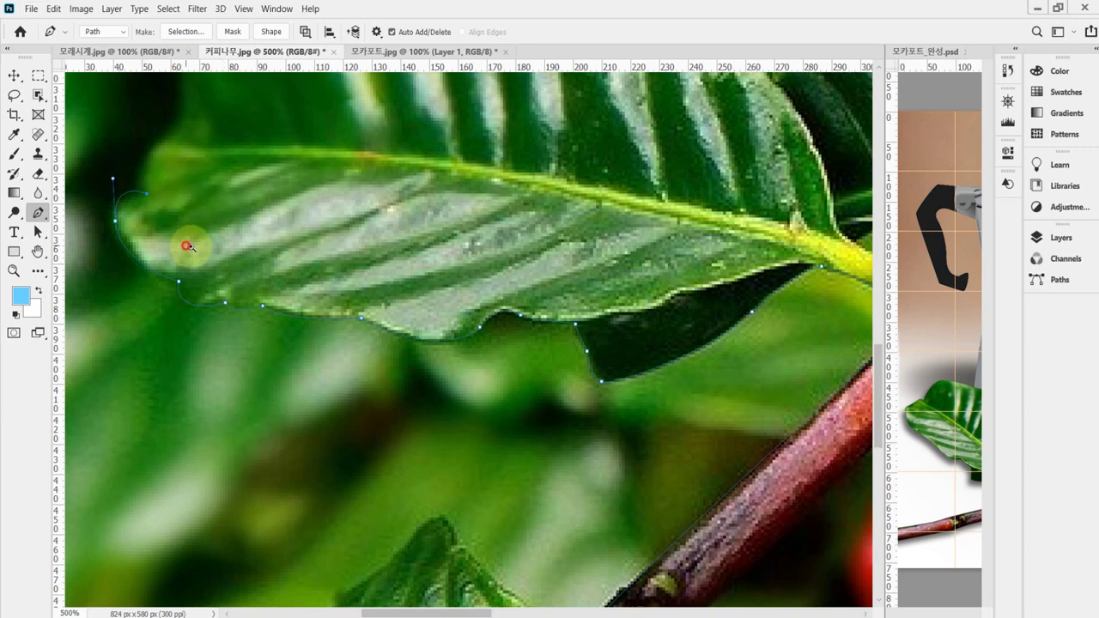
scroll(187, 246, "up", 1)
left_click_drag(226, 250, 315, 263)
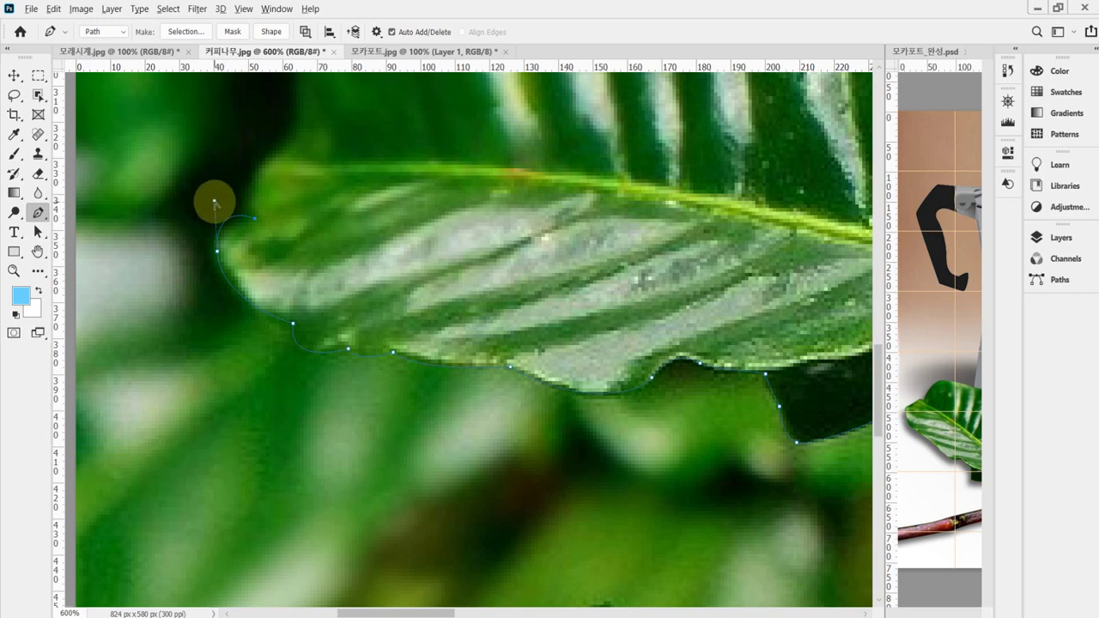
left_click_drag(214, 202, 261, 224)
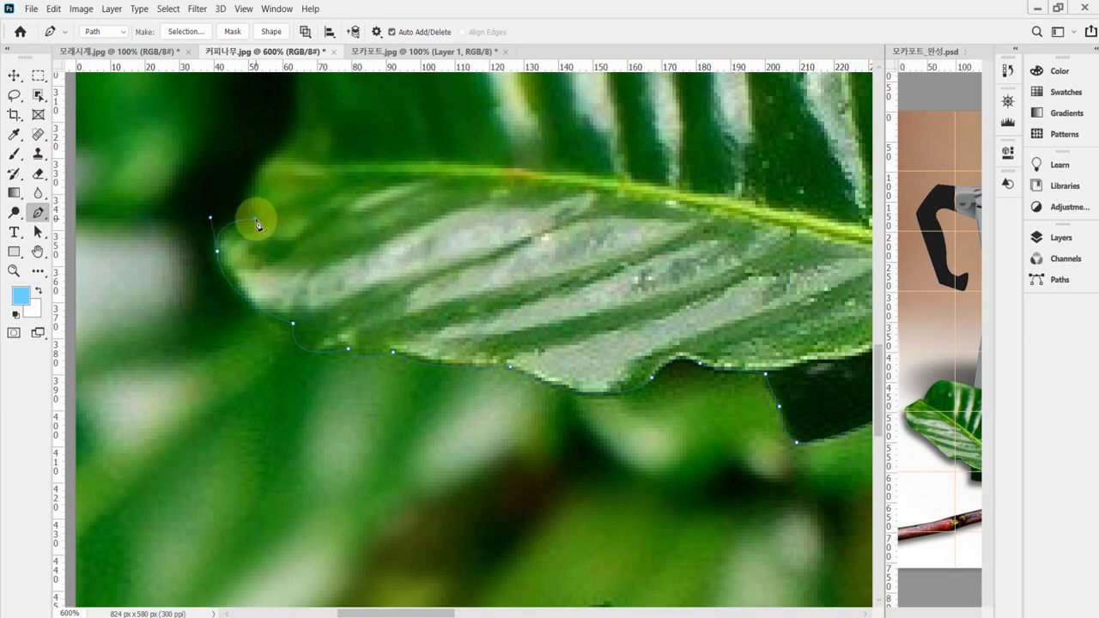
left_click_drag(299, 206, 258, 339)
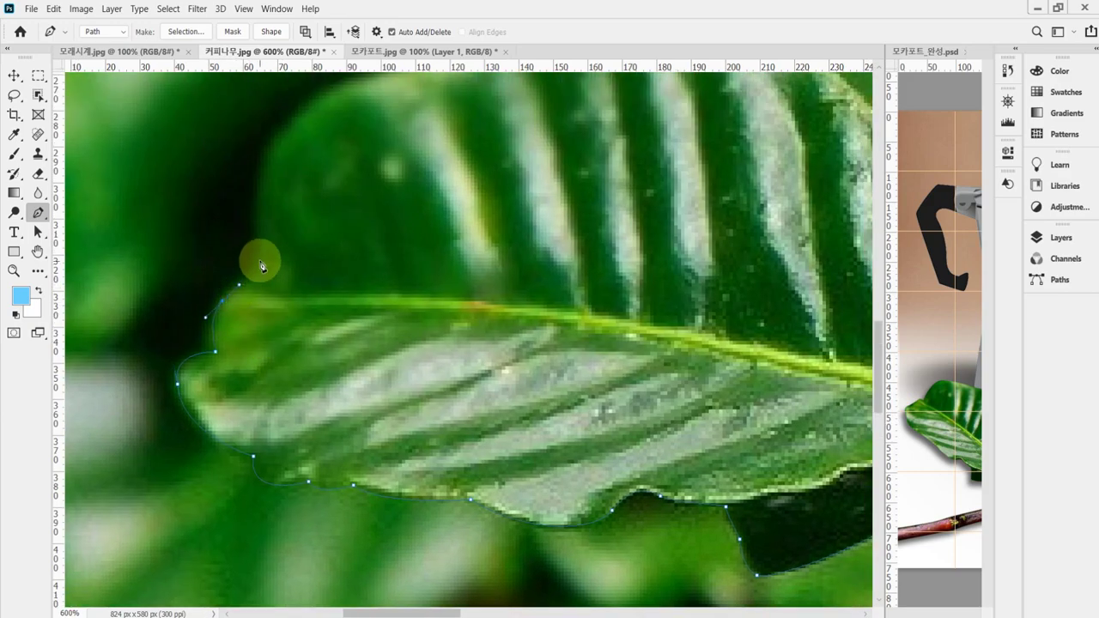
Step: Trace the upper edge of the large leaf with curved segments from its tip toward the small dark leaf
left_click_drag(321, 210, 260, 306)
left_click_drag(258, 220, 356, 182)
left_click_drag(431, 182, 459, 171)
left_click_drag(526, 199, 205, 296)
left_click_drag(221, 228, 285, 229)
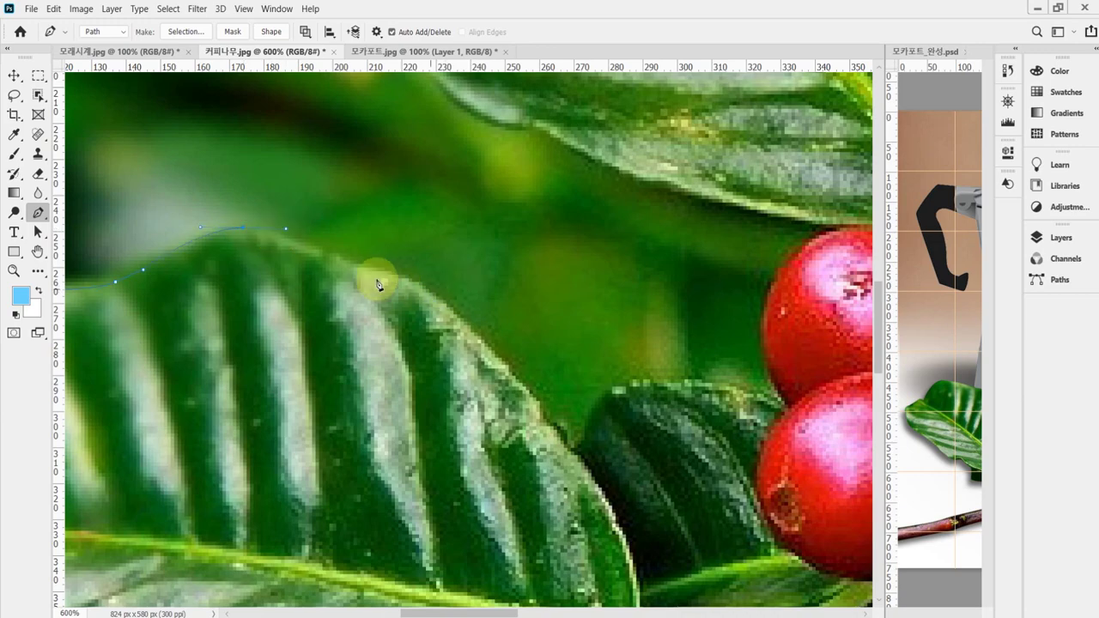
left_click_drag(359, 263, 387, 273)
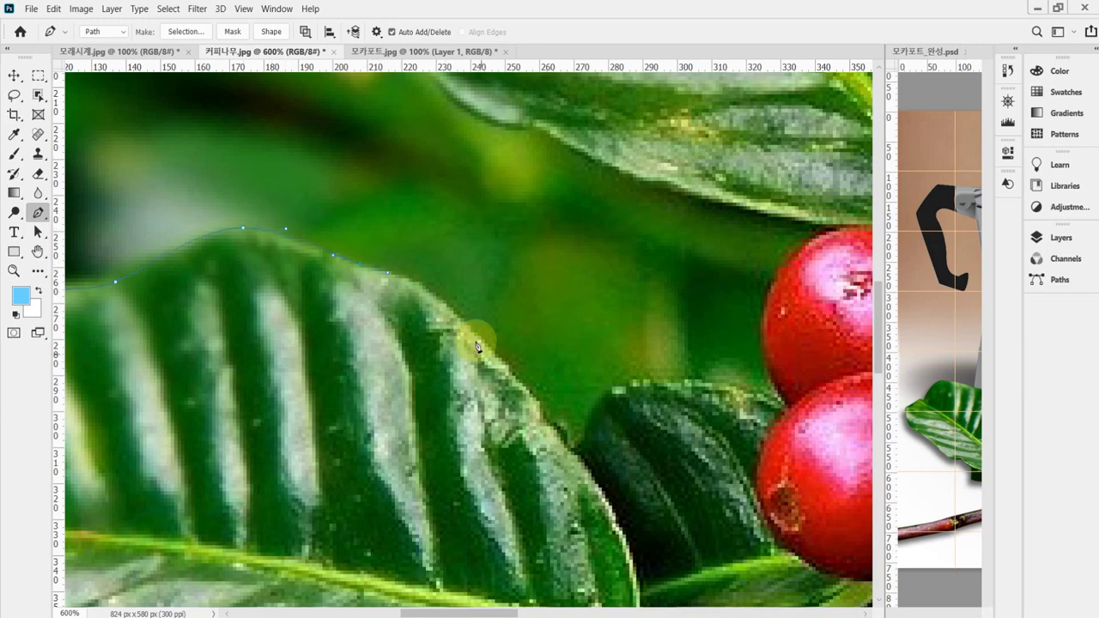
left_click_drag(469, 330, 433, 309)
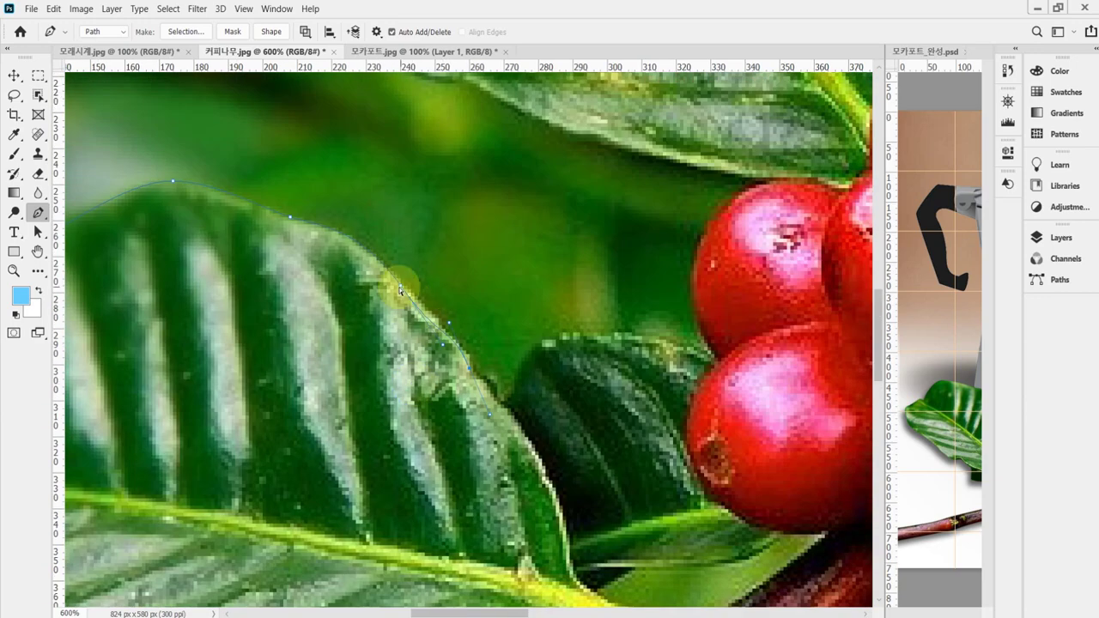
left_click(445, 346)
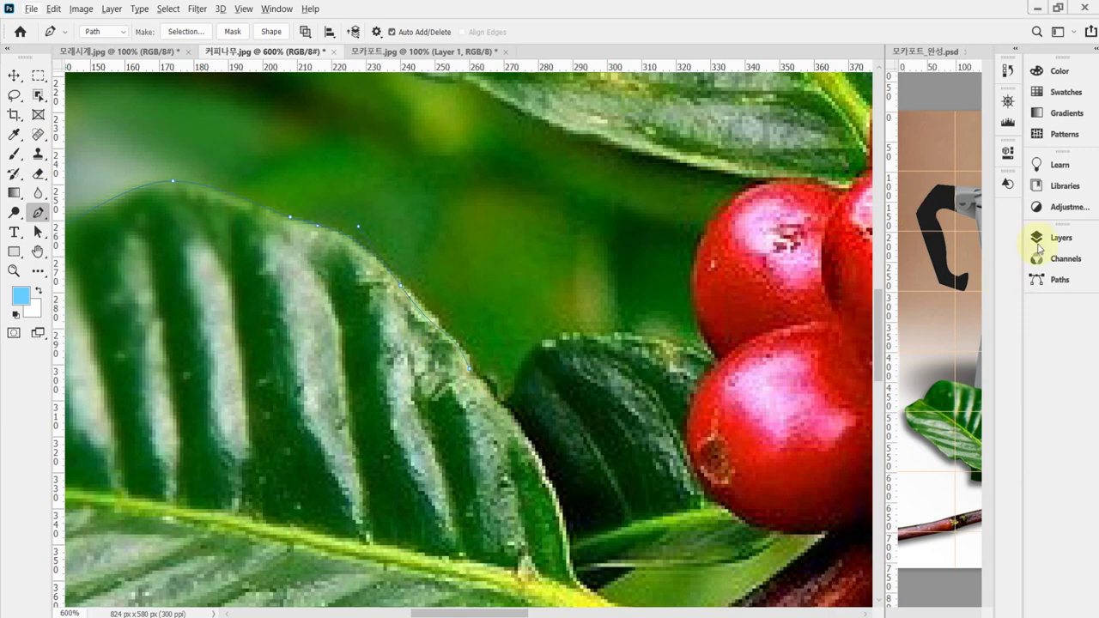
Step: Display the saved Path 1 and show its anchor points around the leaves, branch and cherries at 400%
left_click(1062, 287)
left_click(902, 271)
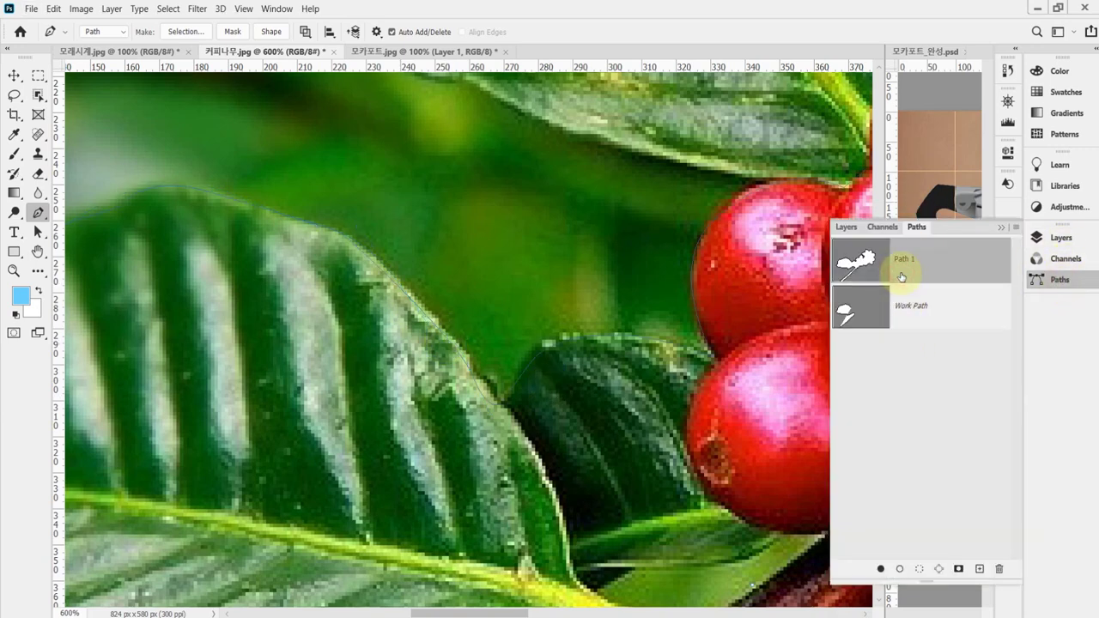
left_click(631, 373, "alt")
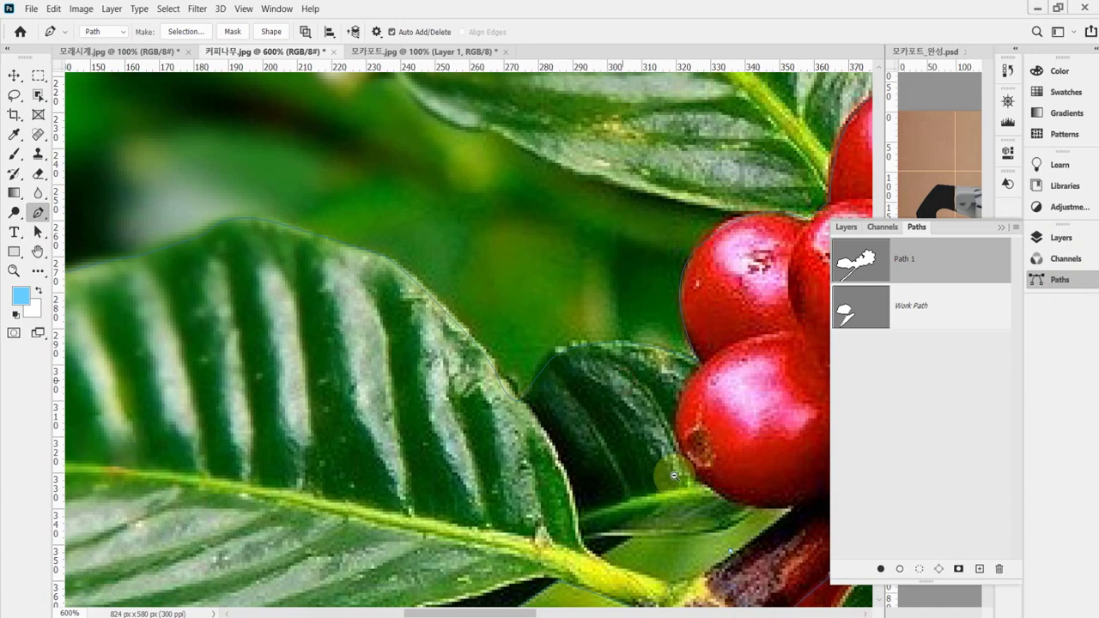
left_click(642, 348, "alt")
left_click(1054, 290)
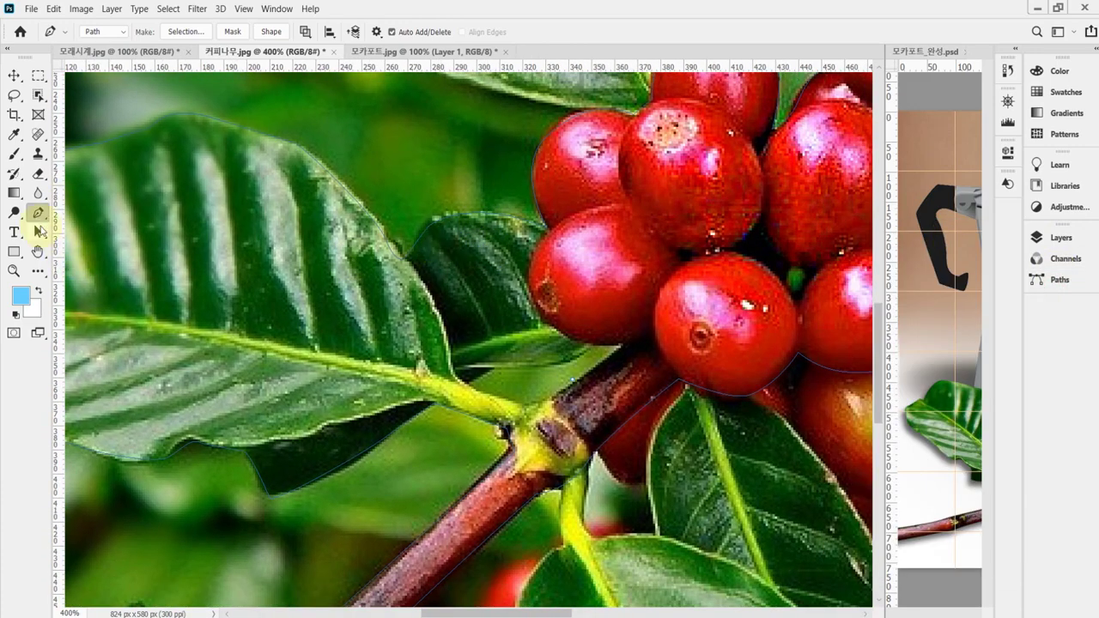
left_click(38, 230)
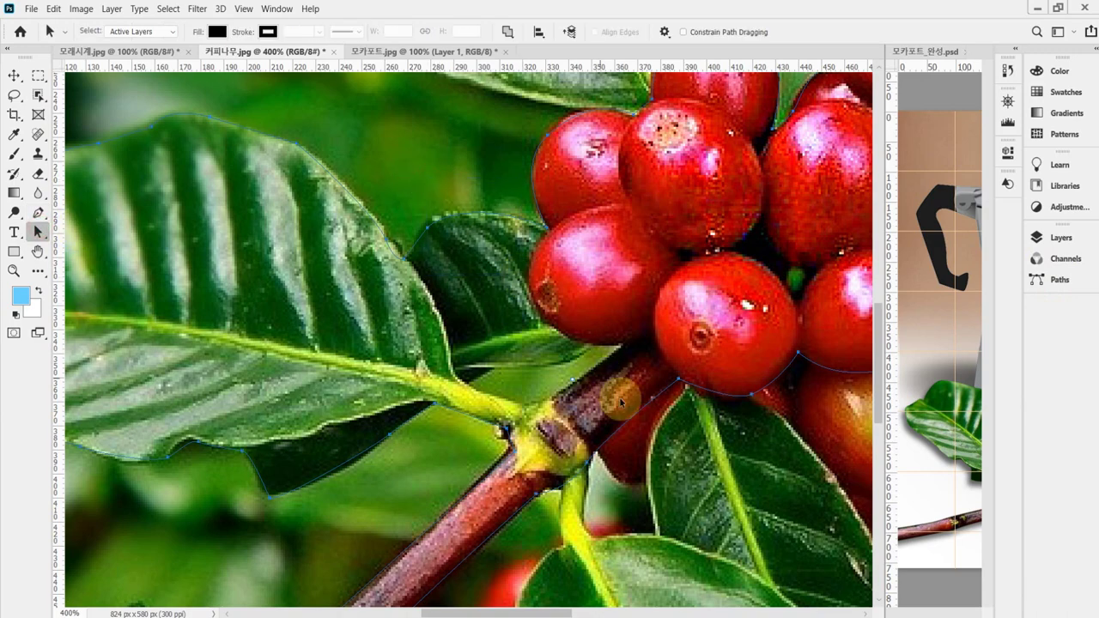
left_click(519, 487)
Step: Examine how Path 1's anchor points follow the cherries, leaves and branch, and reselect Path 1 in the path list
scroll(350, 483, "up", 3)
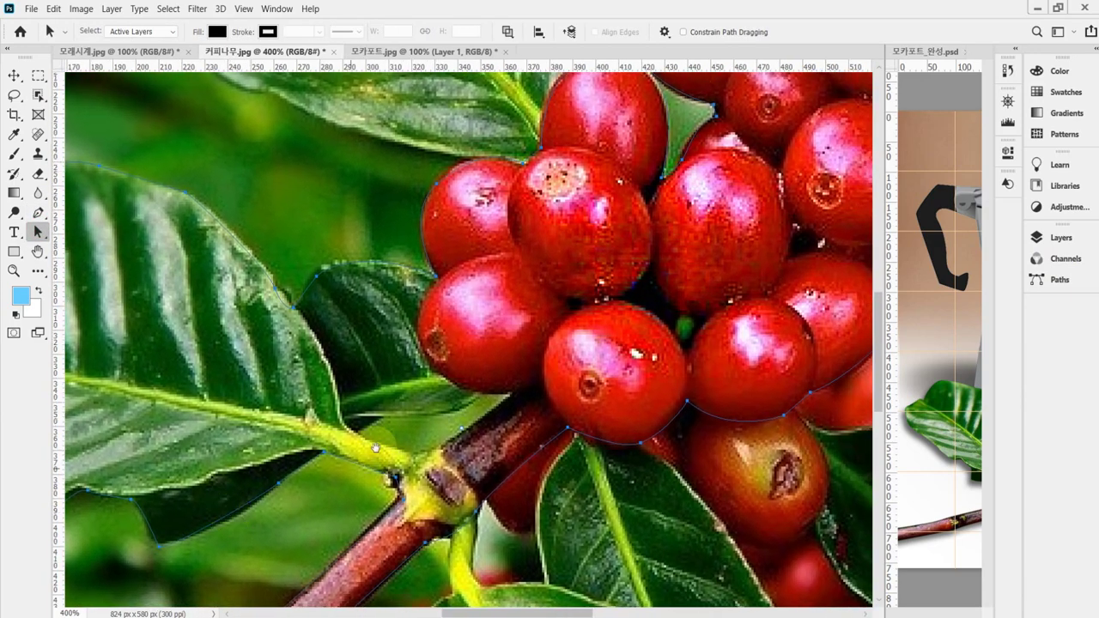
left_click_drag(540, 240, 426, 289)
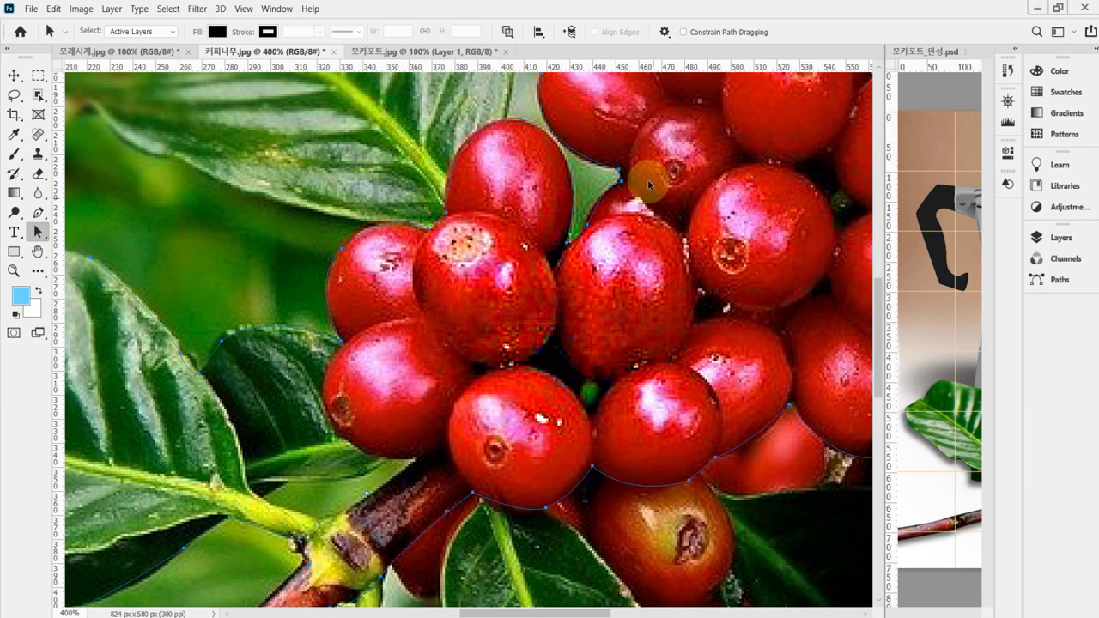
scroll(549, 312, "down", 3)
scroll(549, 312, "left", 4)
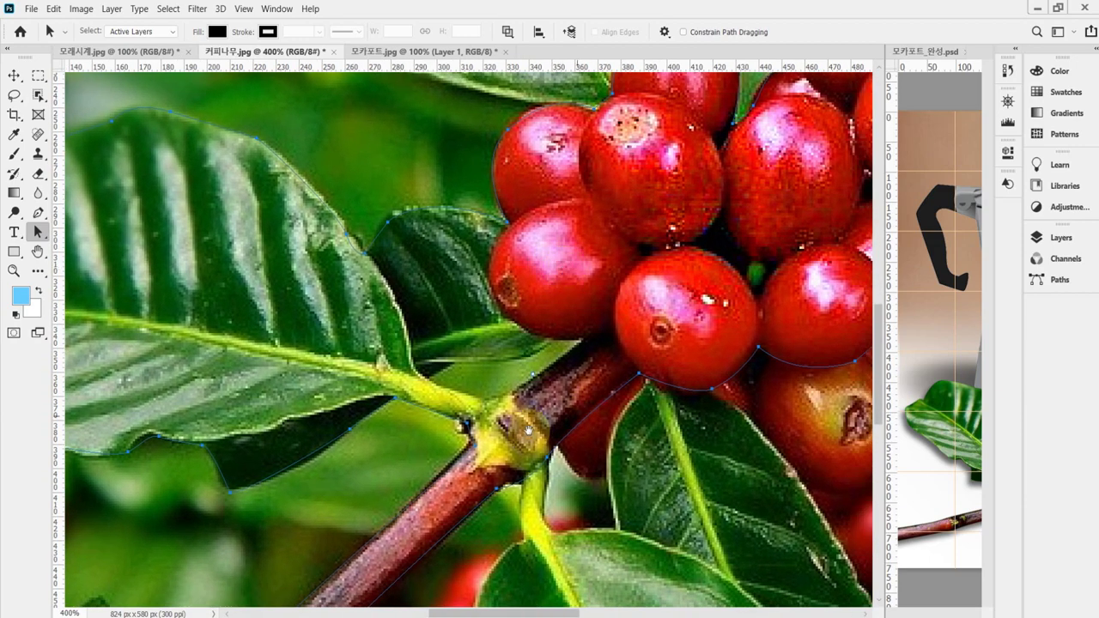
scroll(601, 446, "up", 1)
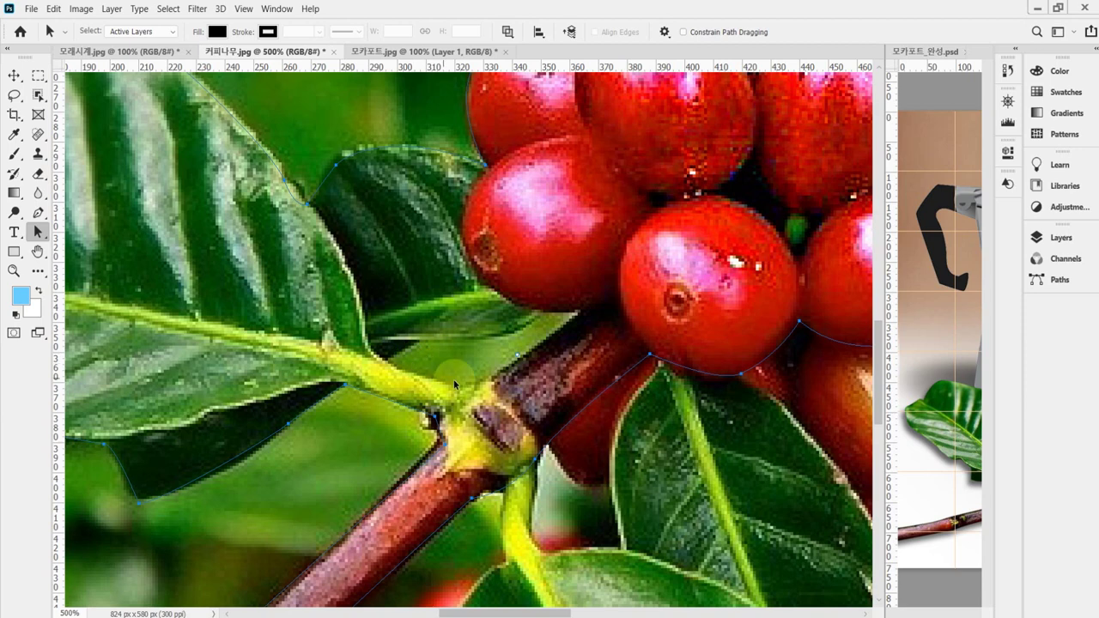
left_click(561, 320)
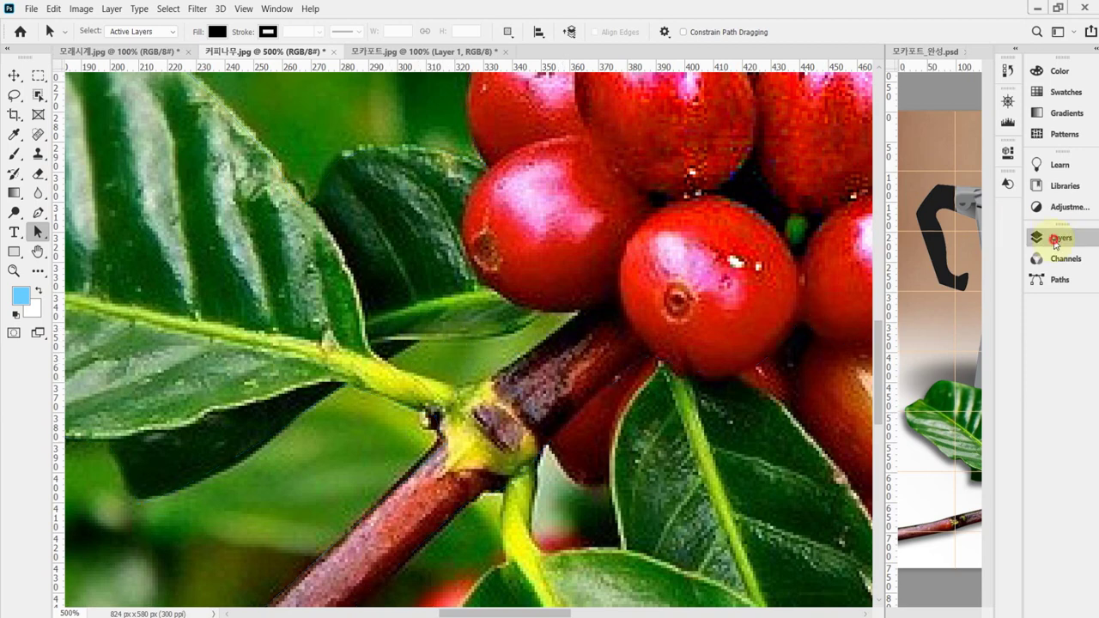
left_click(1059, 278)
left_click(886, 259)
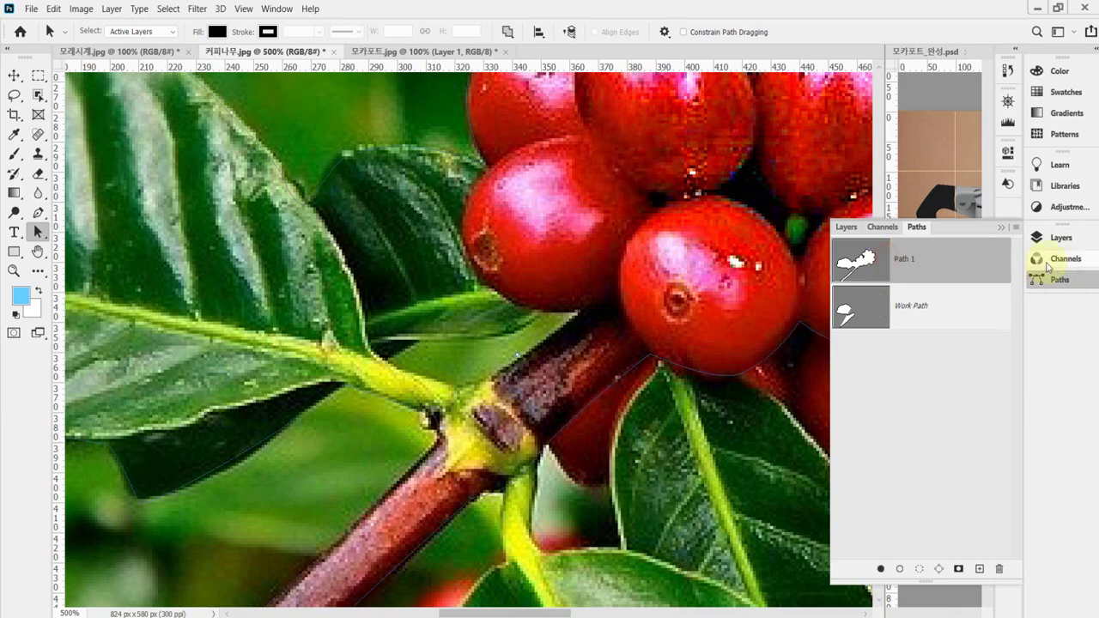
Step: Activate the Pen tool in path mode and set its path operation to Exclude Overlapping Shapes
left_click(1049, 279)
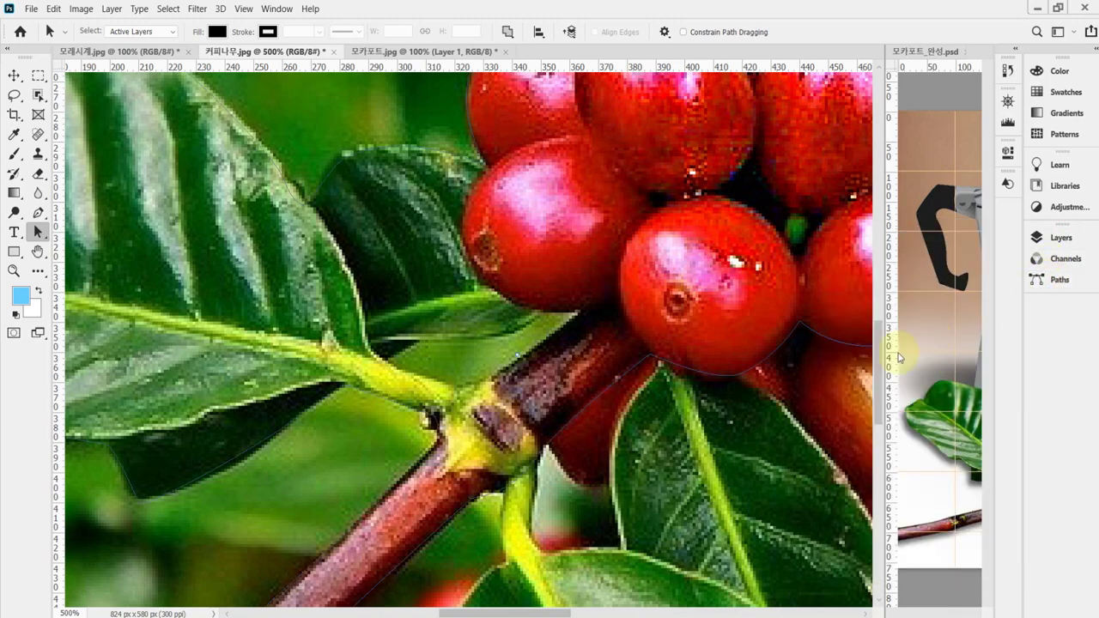
left_click_drag(569, 441, 454, 436)
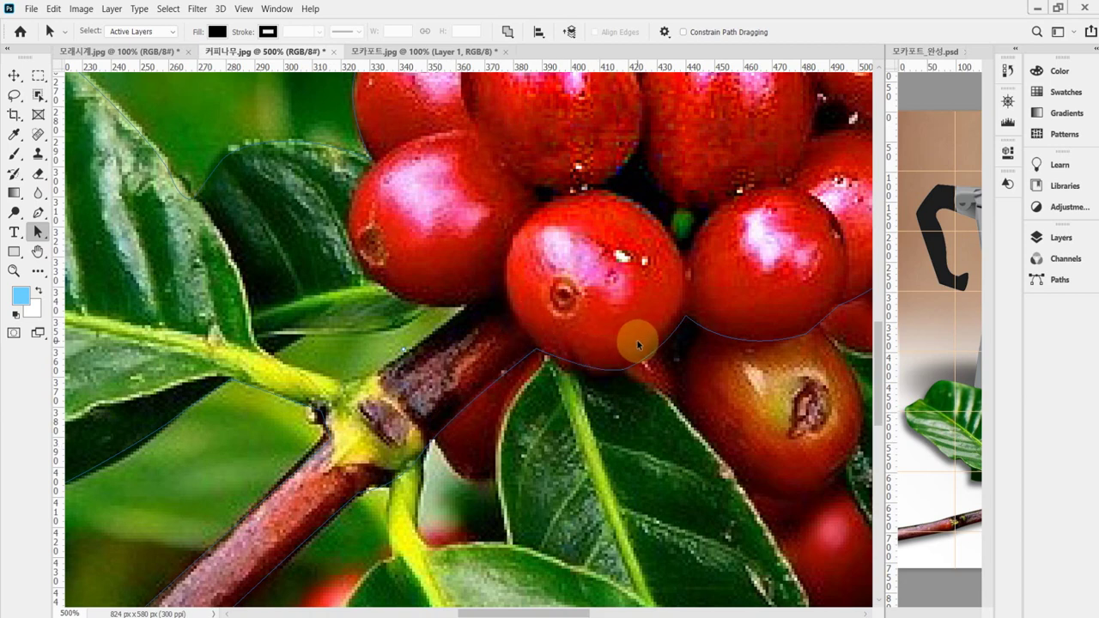
right_click(41, 216)
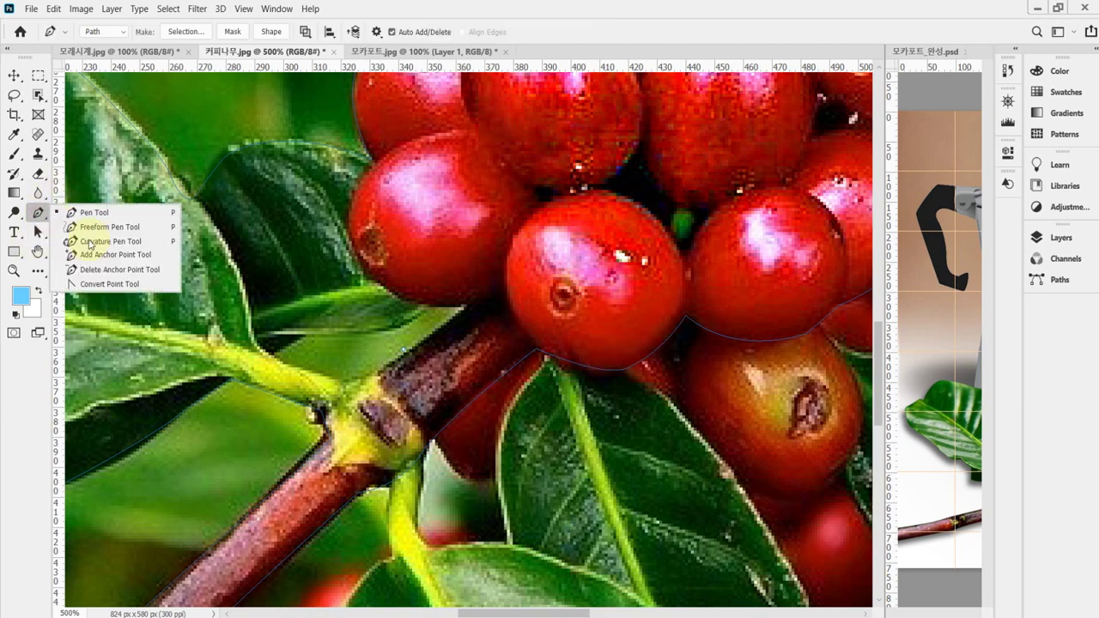
left_click(103, 212)
left_click(304, 35)
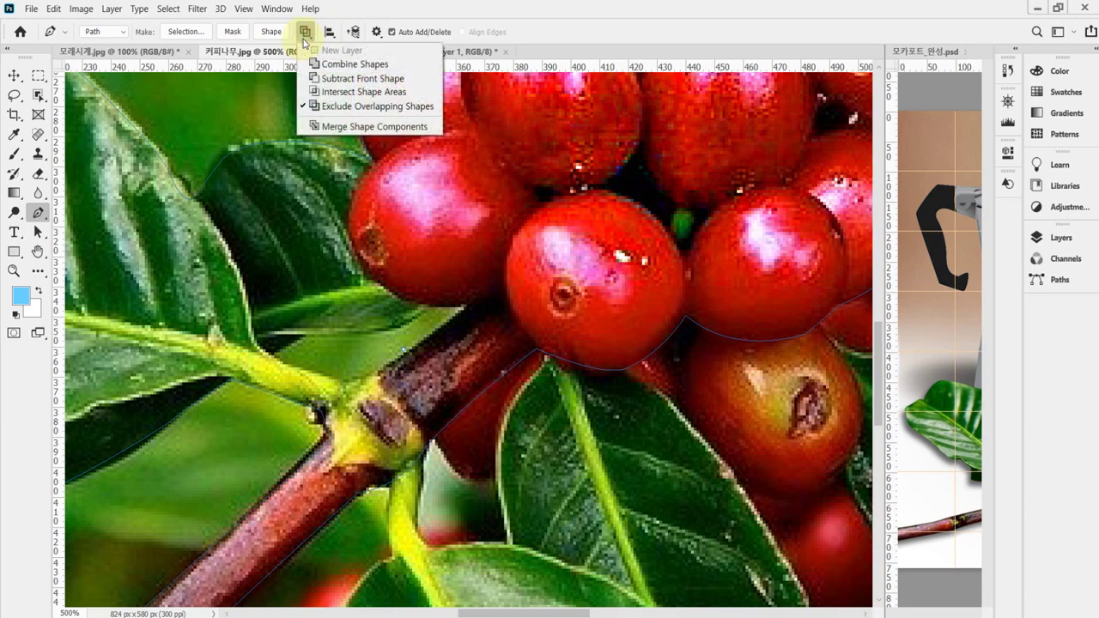
left_click(373, 106)
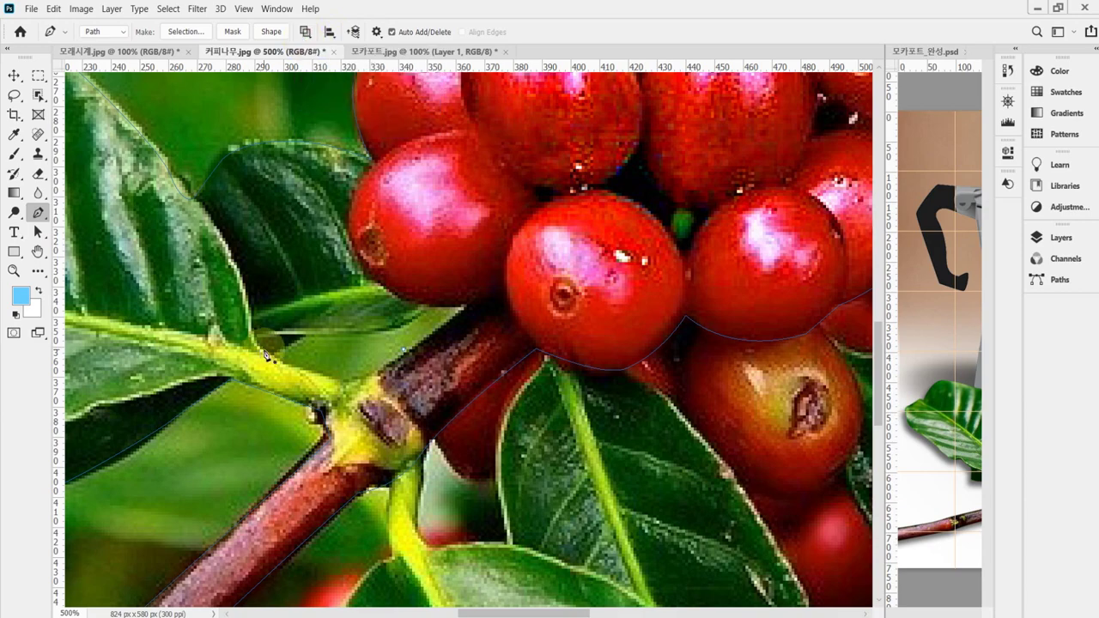
Step: Trace the background gap enclosed by the leaf stem, the small dark leaf and the branch as a closed subpath
scroll(297, 367, "up", 1)
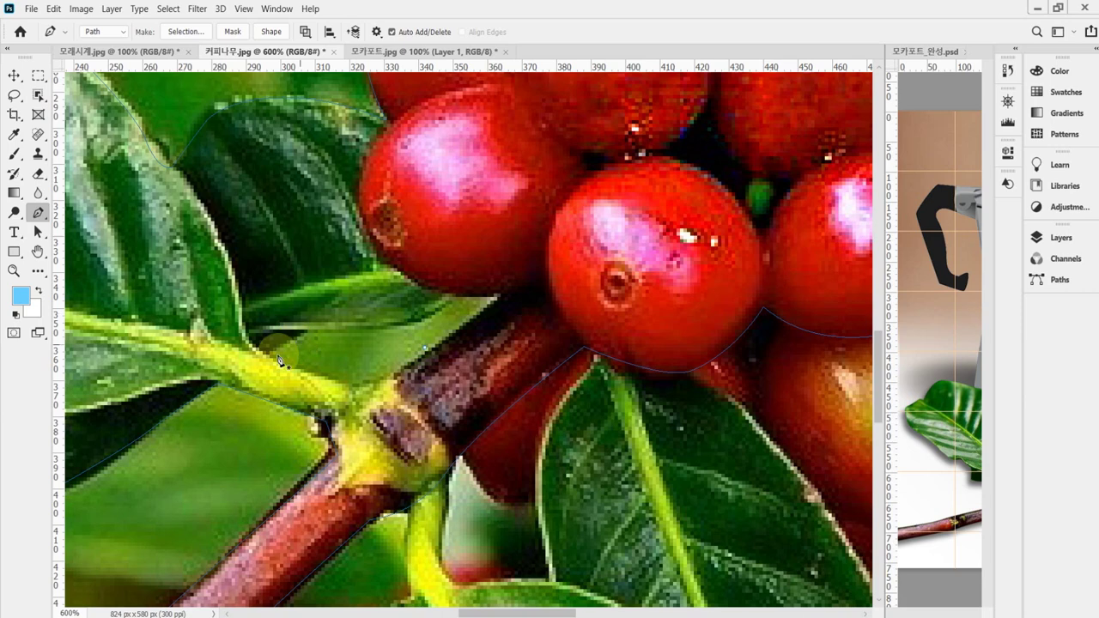
left_click_drag(277, 330, 304, 337)
left_click_drag(468, 286, 472, 280)
left_click(515, 250)
left_click(498, 298)
left_click(294, 403)
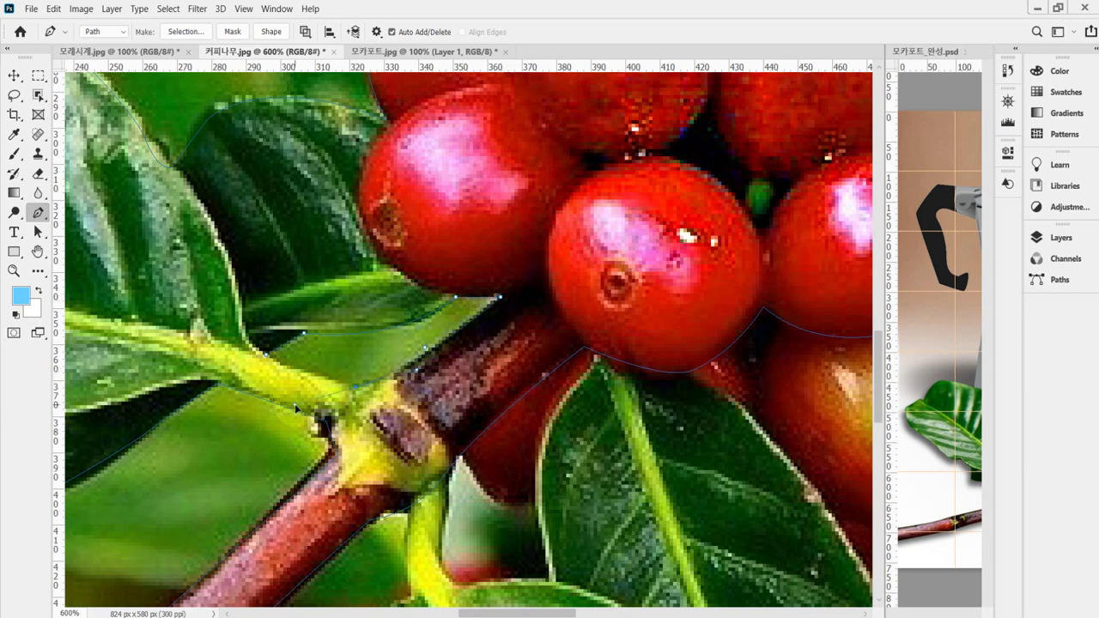
left_click(357, 392)
Step: Convert the coffee cherry branch path, including its excluded gap, into a selection
scroll(544, 355, "down", 3)
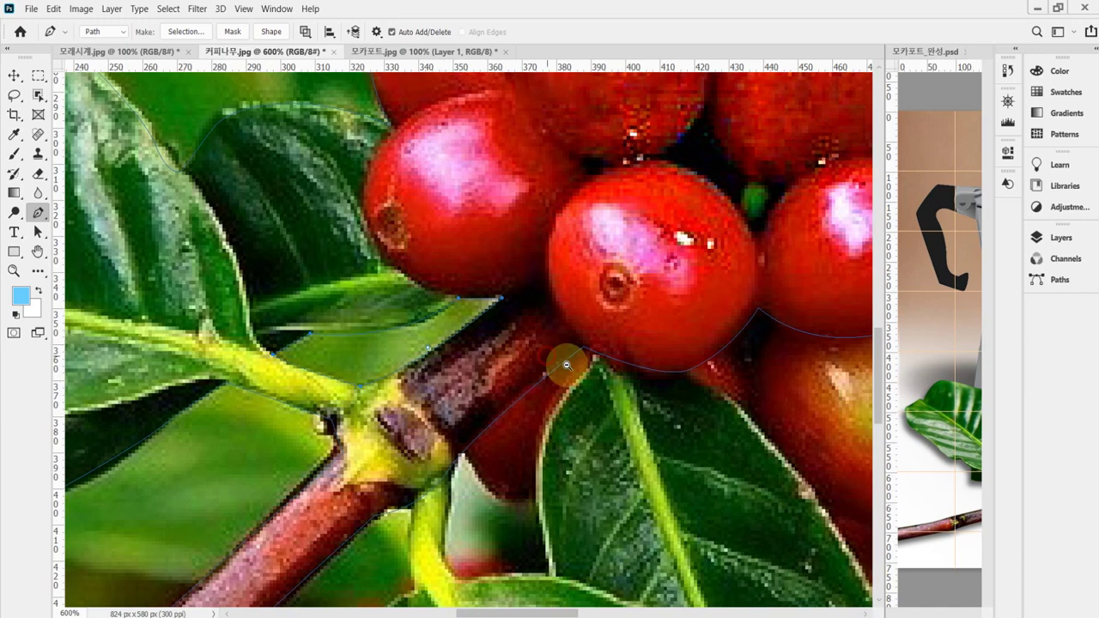
scroll(668, 392, "down", 2)
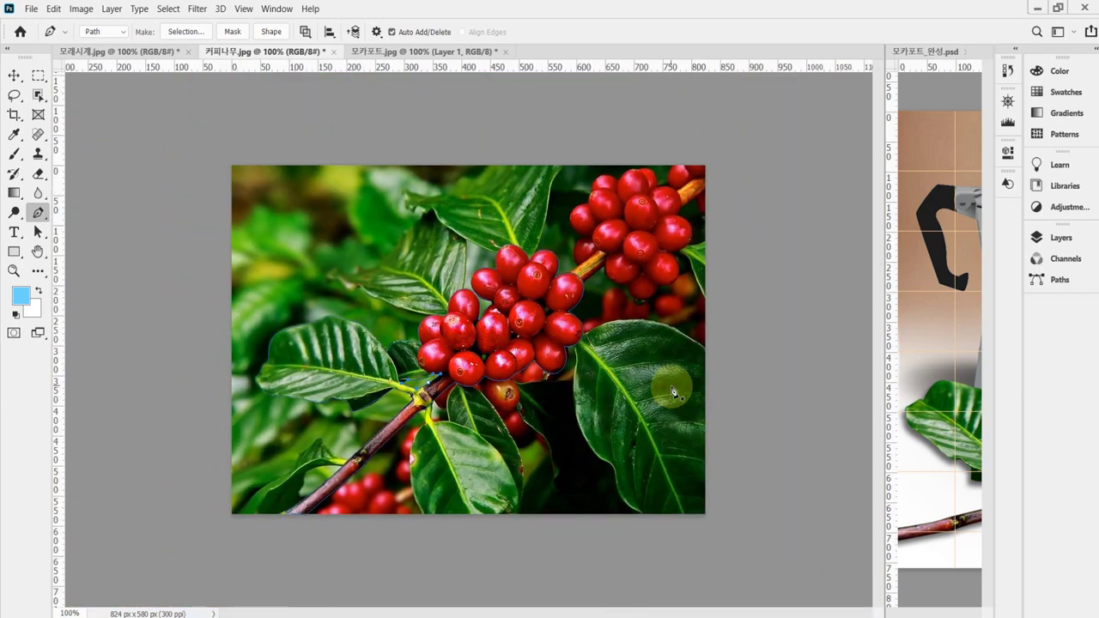
key("ctrl+Return")
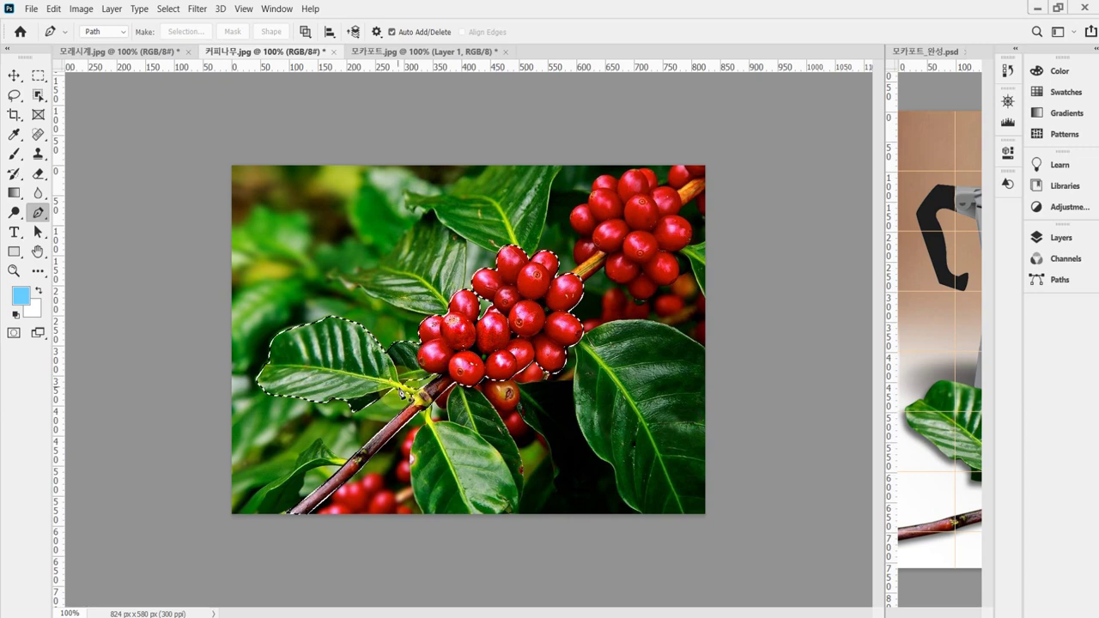
Step: Review the Exclude Overlapping Shapes option and compare the selection outlines in the hourglass and coffee branch images
left_click(305, 31)
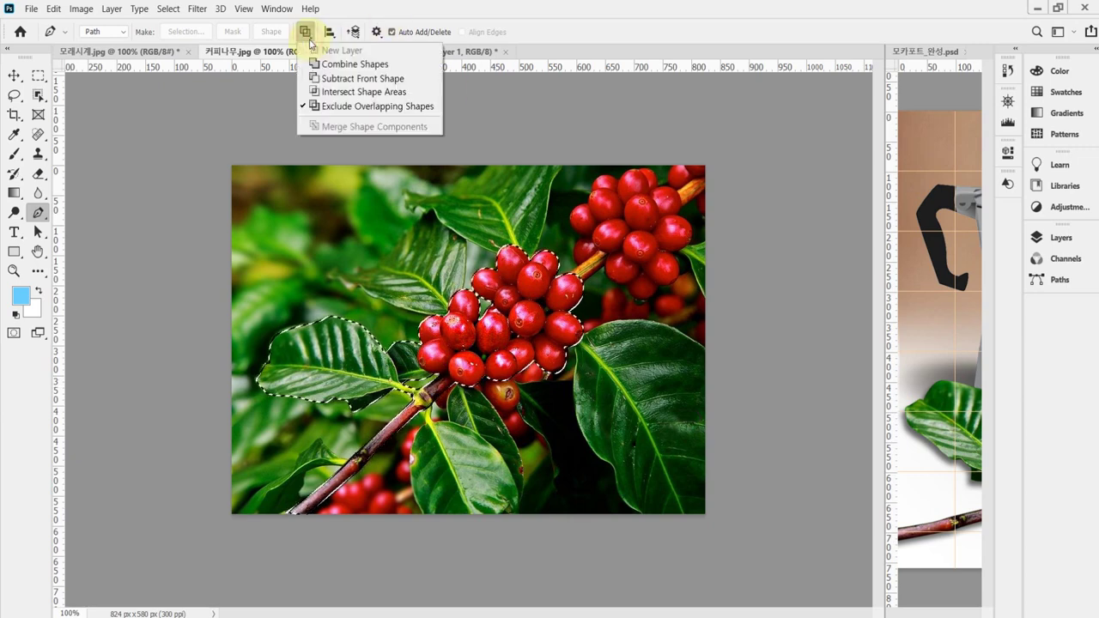
left_click(349, 106)
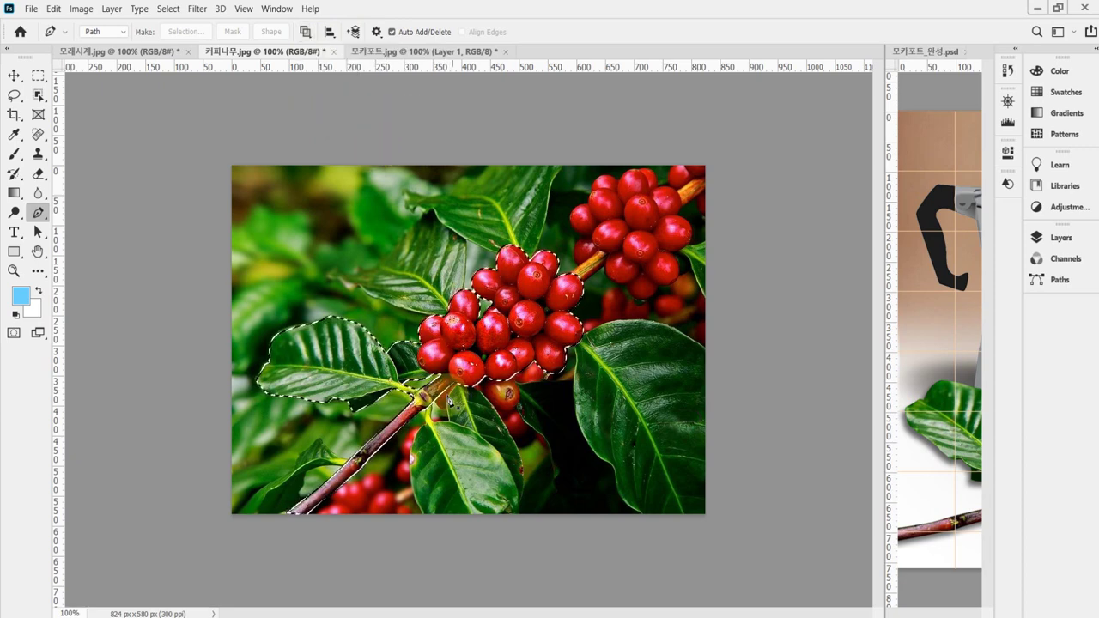
left_click(110, 50)
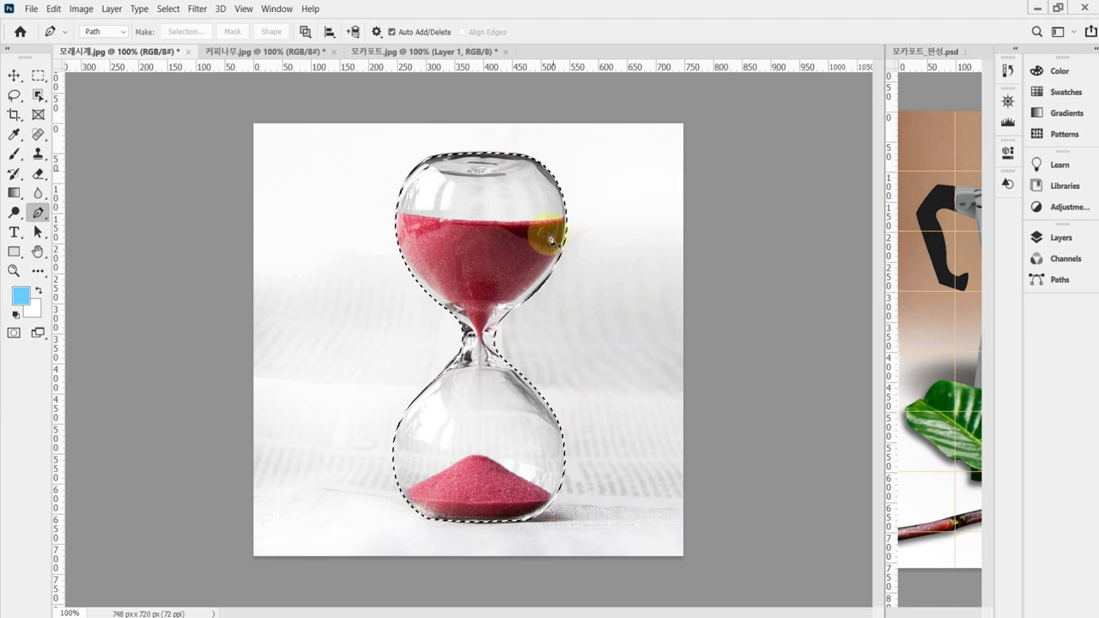
left_click(225, 51)
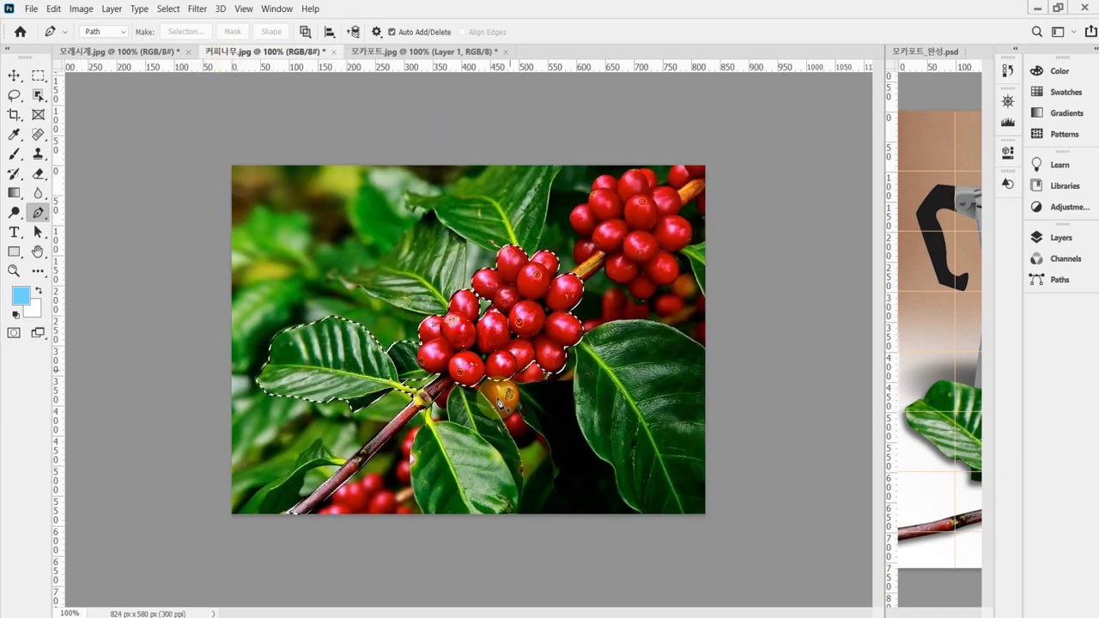
scroll(427, 404, "up", 1)
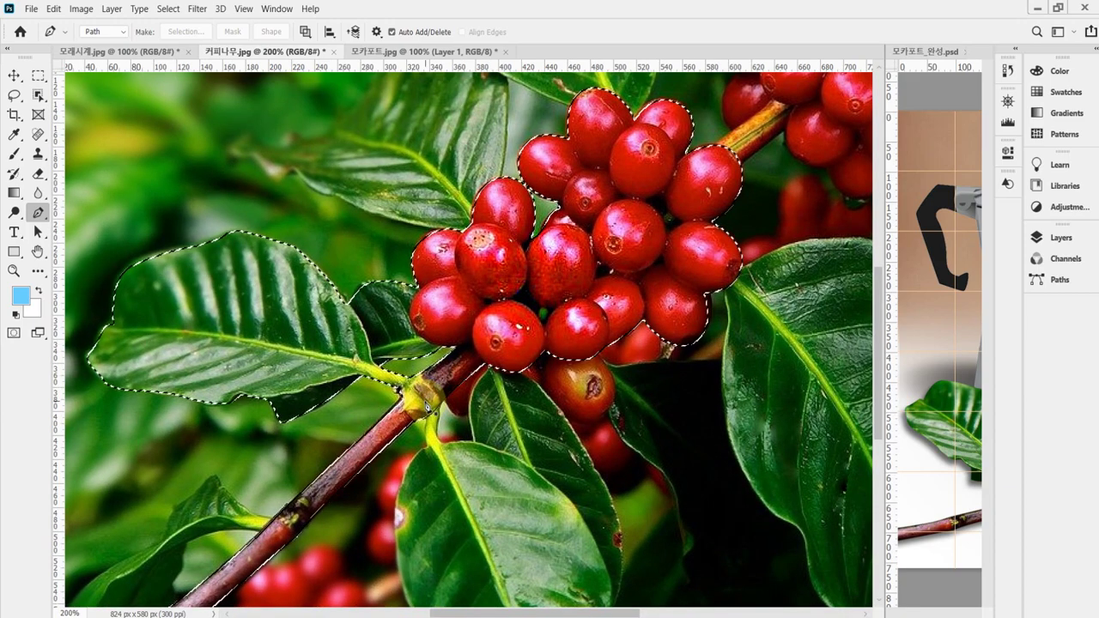
left_click(305, 33)
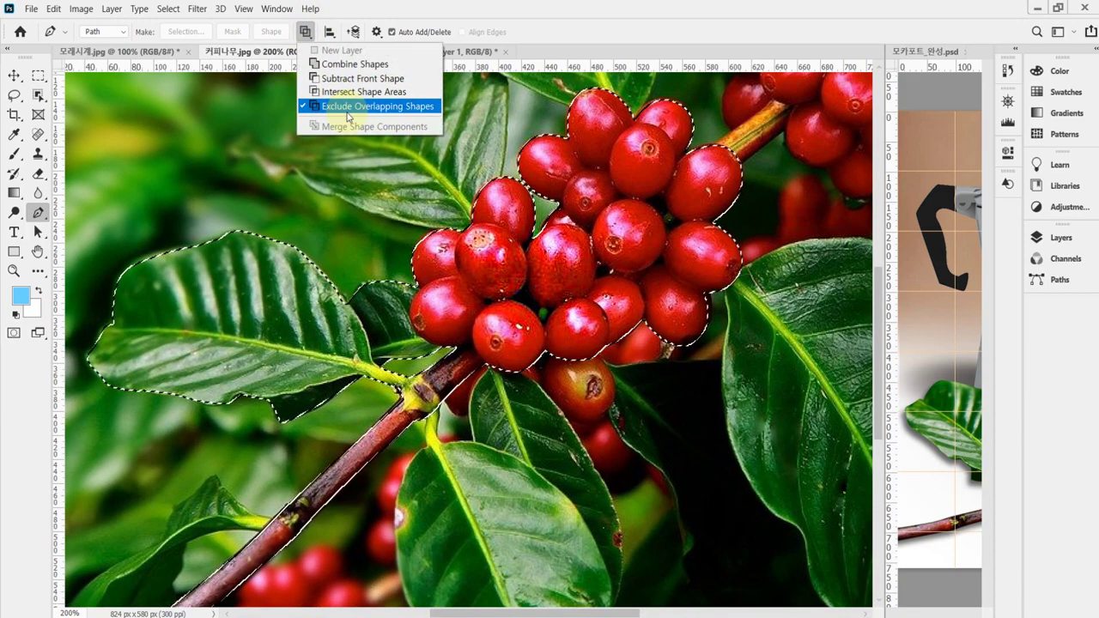
left_click(312, 12)
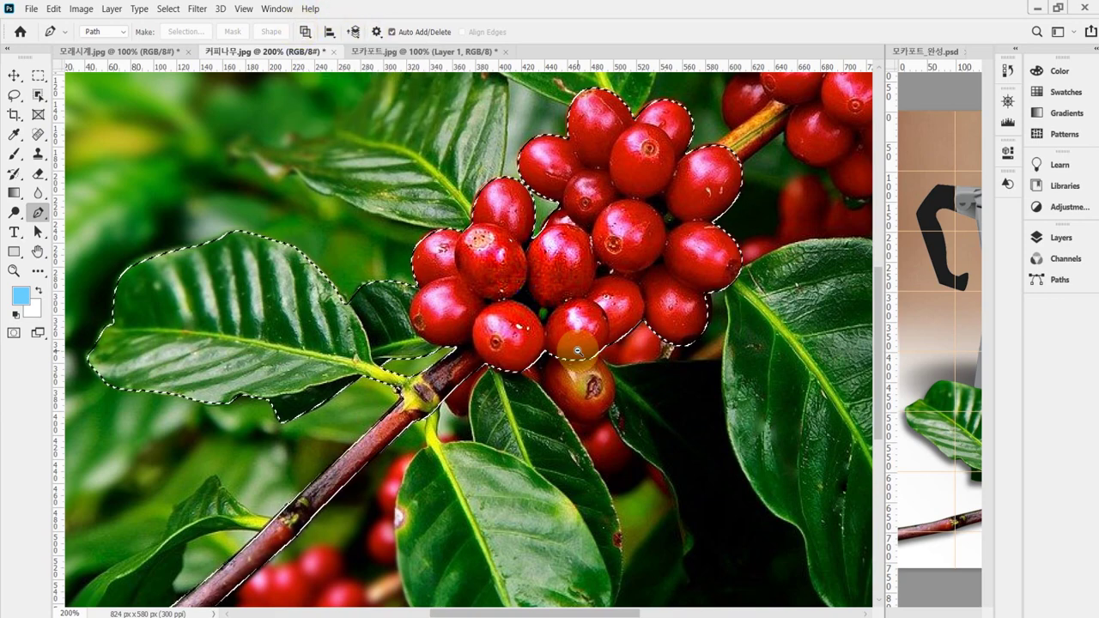
key("ctrl+minus")
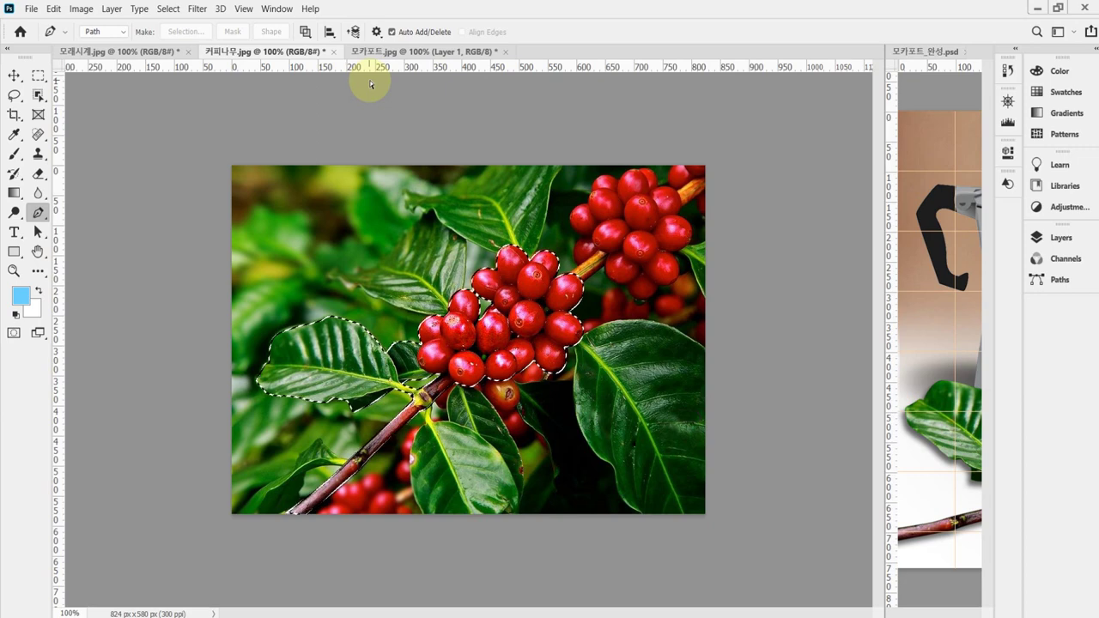
Step: Paste the selected coffee cherry branch into 모카포트.jpg and widen the view of 모카포트_완성.psd beside it
left_click(381, 51)
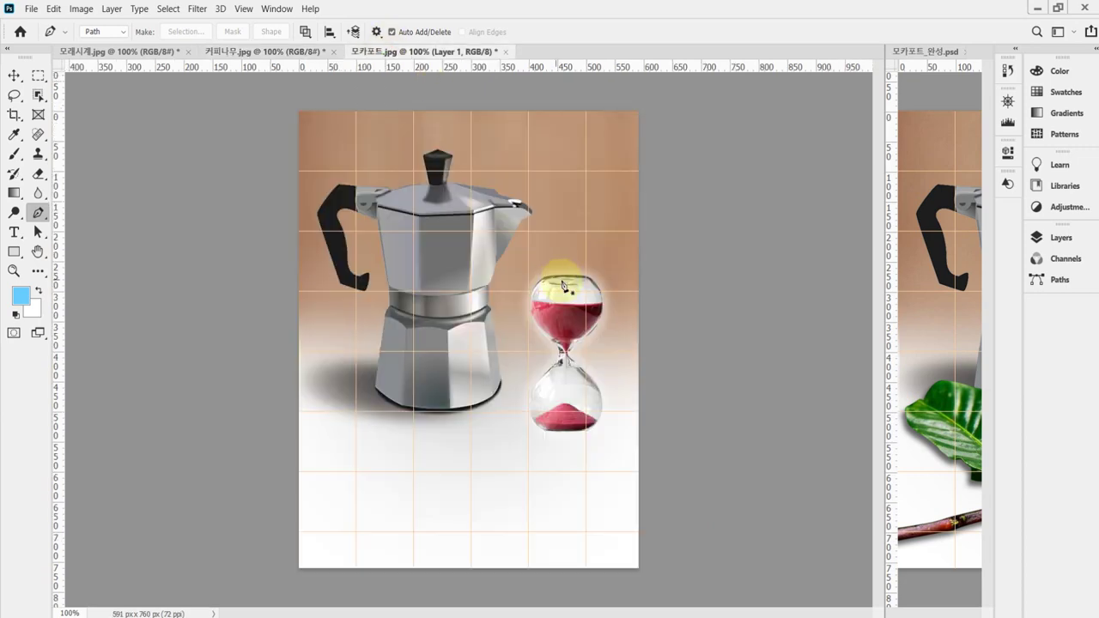
key("ctrl+v")
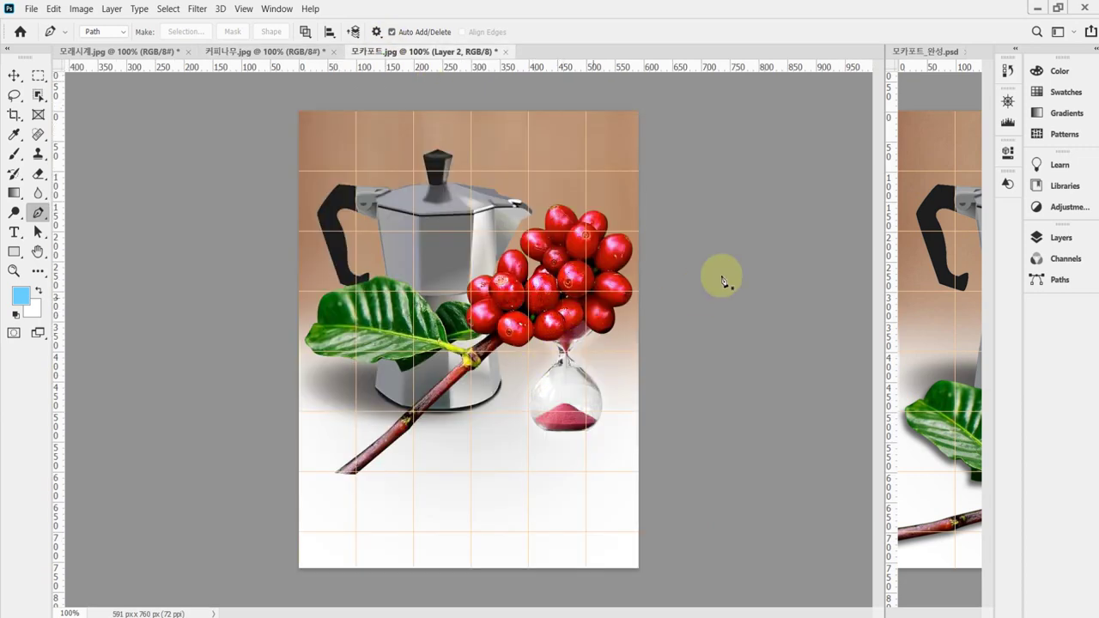
left_click_drag(883, 335, 635, 313)
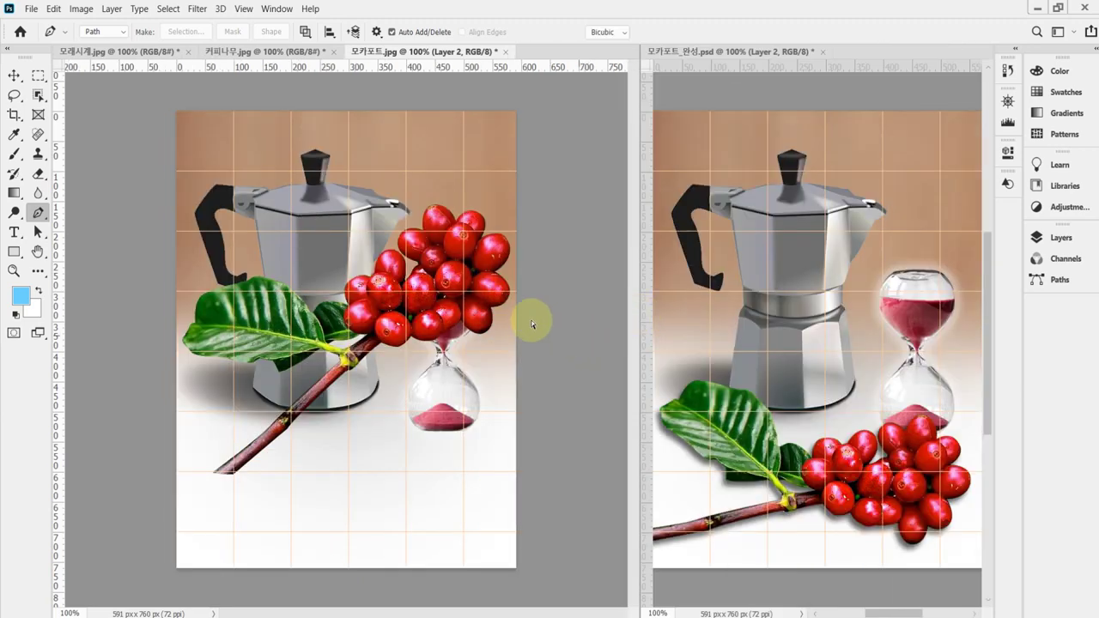
Step: Free-transform the pasted branch, moving it down in front of the moka pot and rotating it 30°
key("ctrl+t")
left_click_drag(449, 277, 419, 360)
left_click_drag(480, 289, 528, 392)
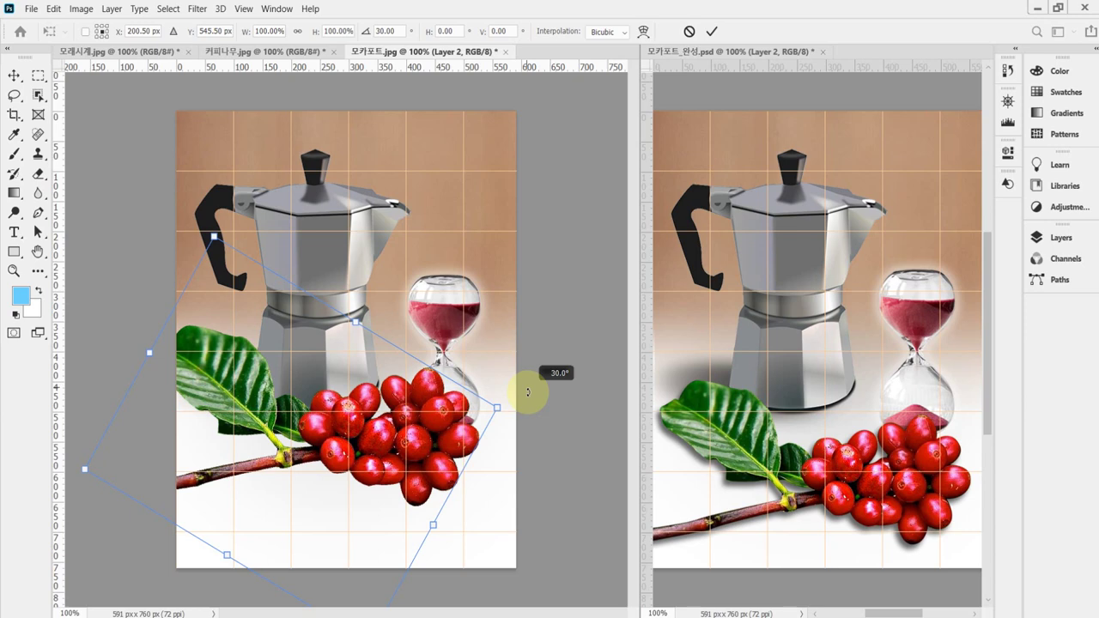
left_click_drag(528, 392, 502, 342)
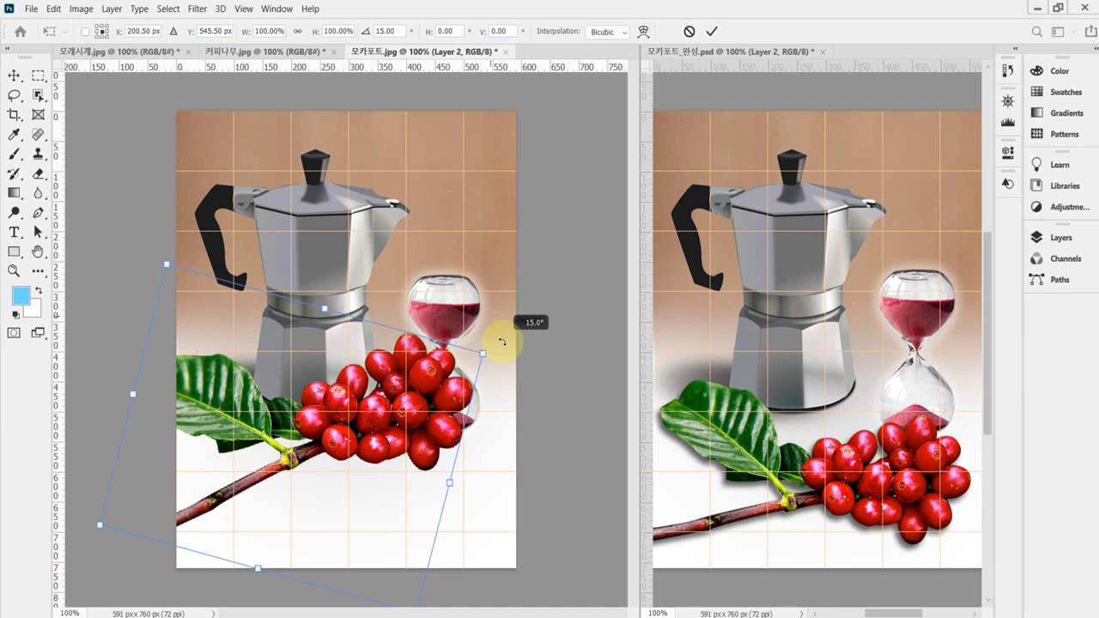
left_click_drag(501, 341, 518, 387)
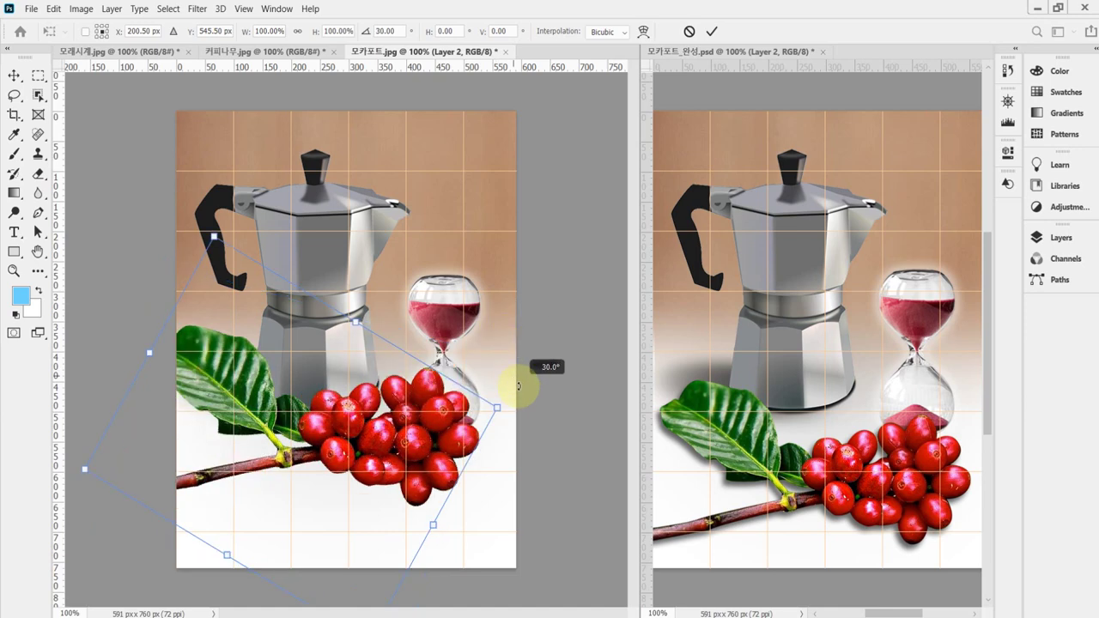
Step: Scale the branch to about 94%, place it below the pot and hourglass as in the reference image, and apply the transformation
left_click_drag(425, 433, 444, 461)
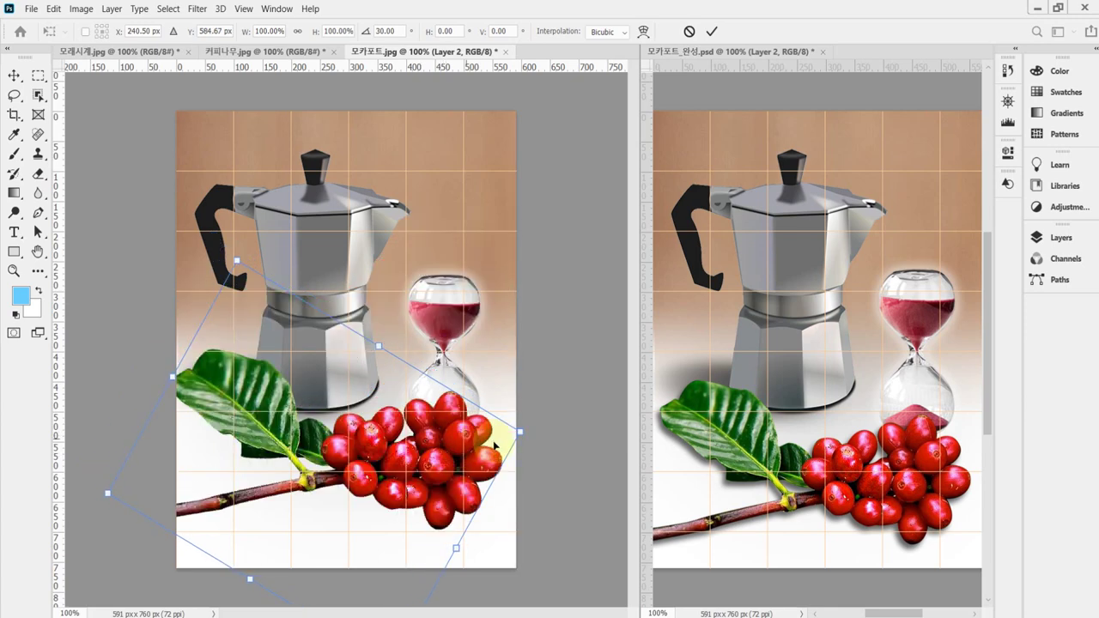
left_click_drag(237, 262, 255, 301)
mouse_move(382, 475)
left_mouse_down()
mouse_move(361, 452)
mouse_move(373, 452)
mouse_move(369, 461)
left_mouse_up()
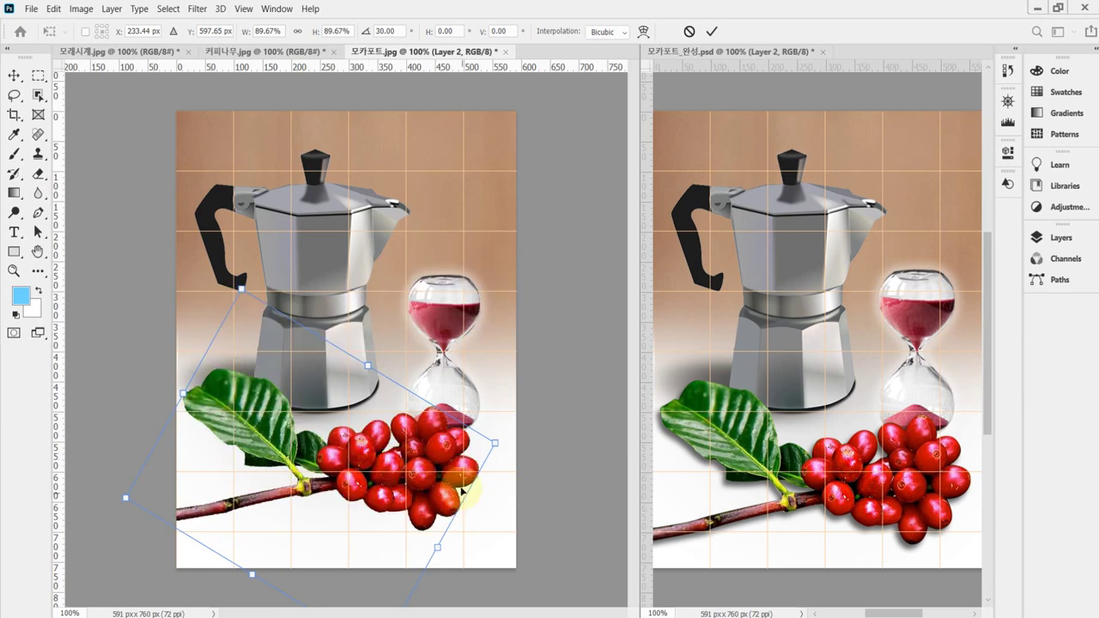
left_click_drag(494, 443, 509, 439)
left_click_drag(437, 445, 449, 456)
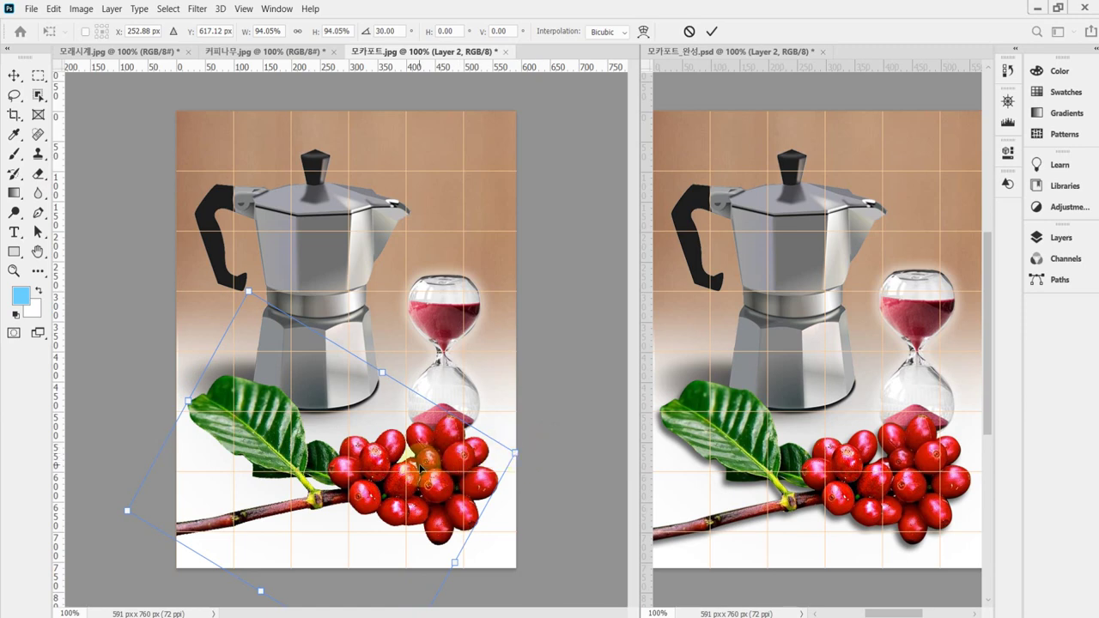
key("Return")
key("p")
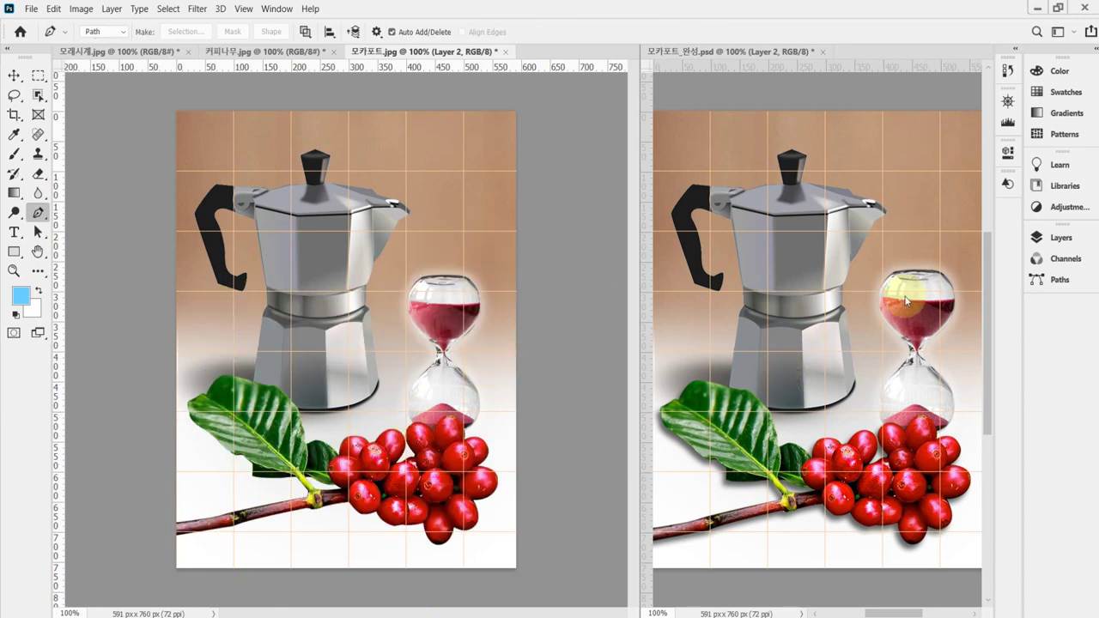
Step: Add a Drop Shadow to the branch on Layer 2 with an angle of 55° and a distance of 10 px
left_click(1057, 239)
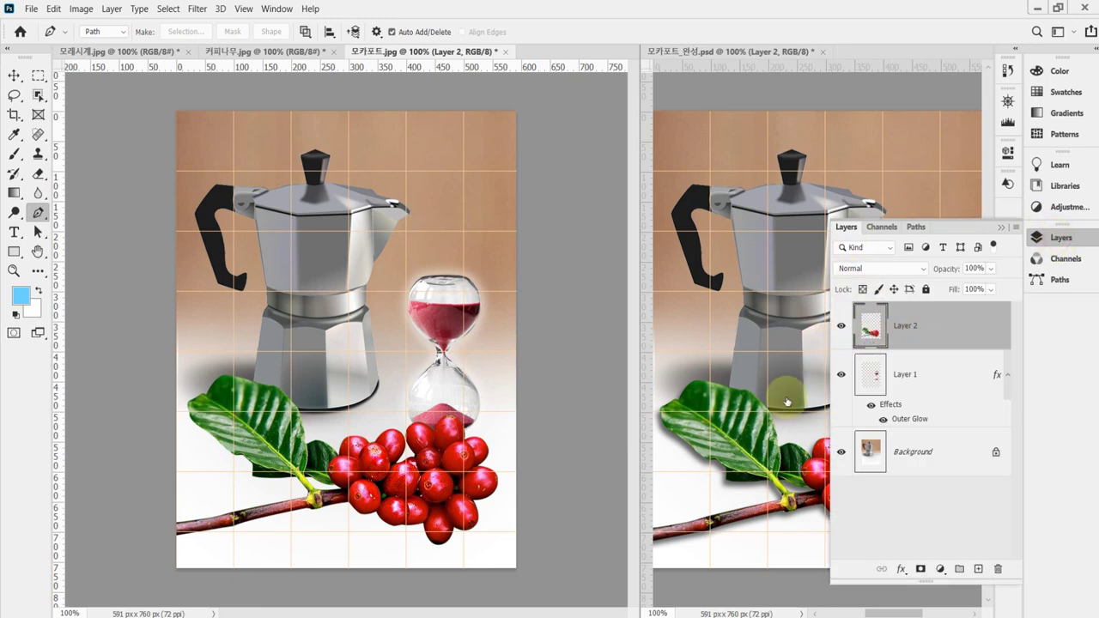
double_click(952, 326)
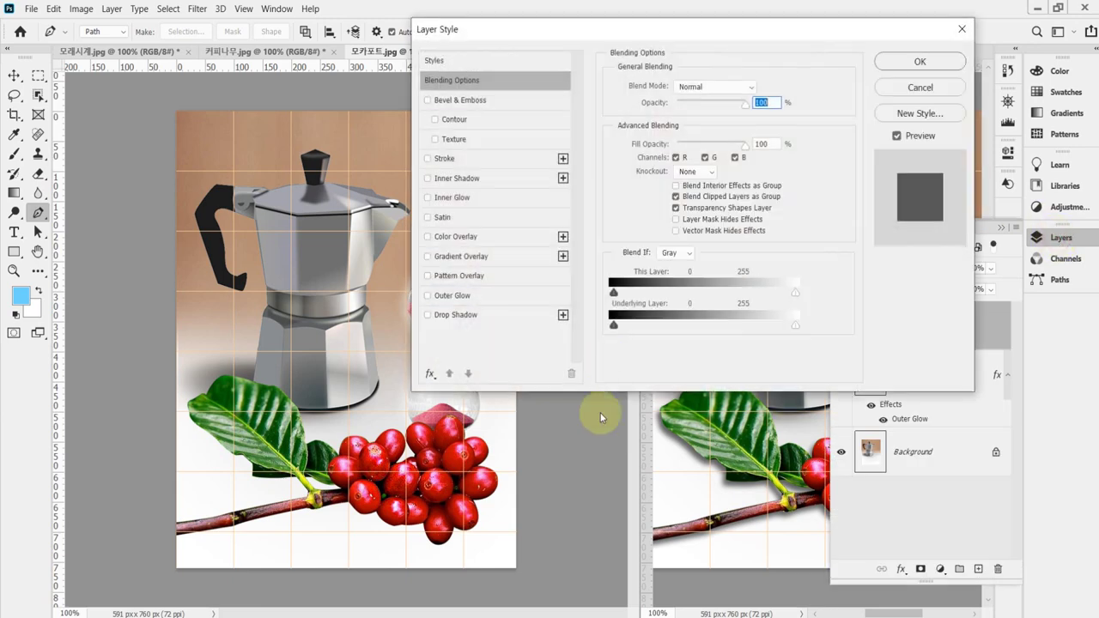
left_click(474, 315)
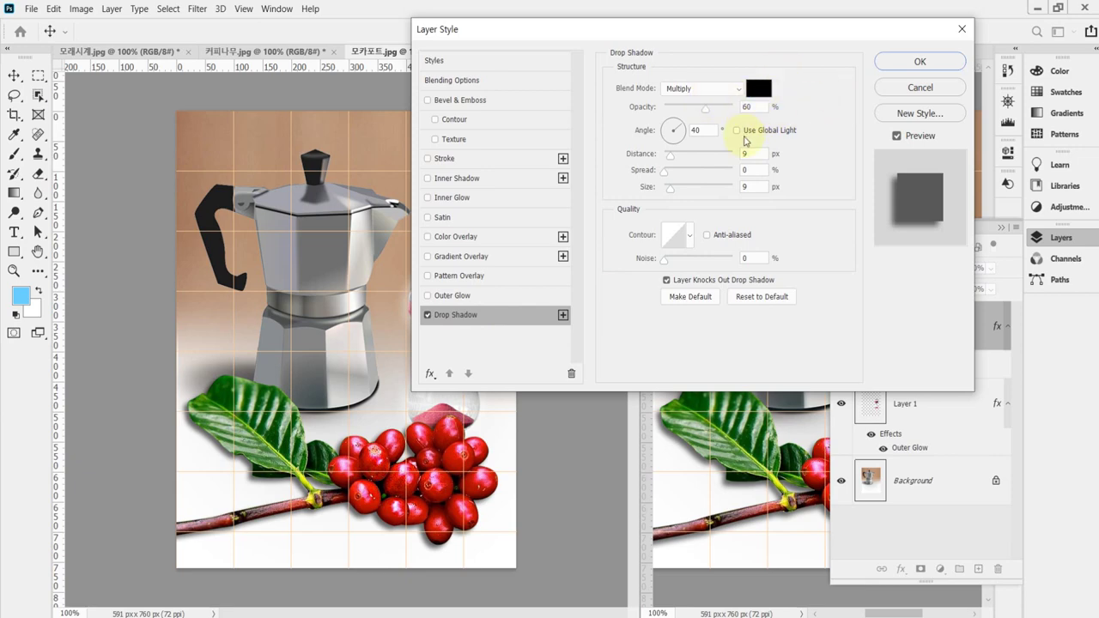
left_click(705, 132)
type("55")
key("Tab")
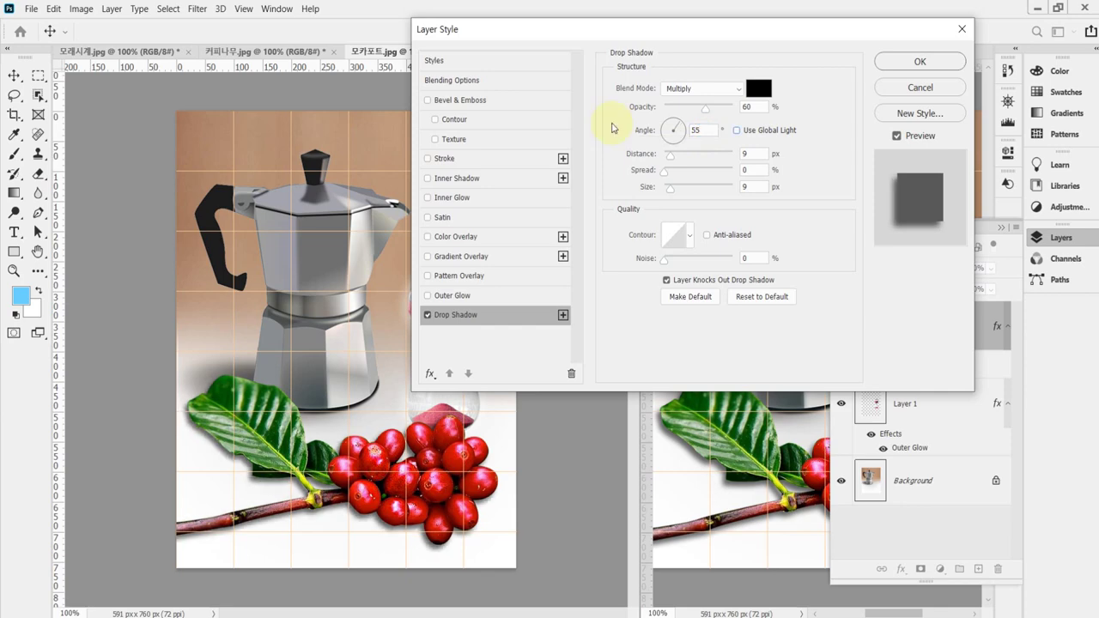
key("Tab")
type("10")
key("Tab")
key("Tab")
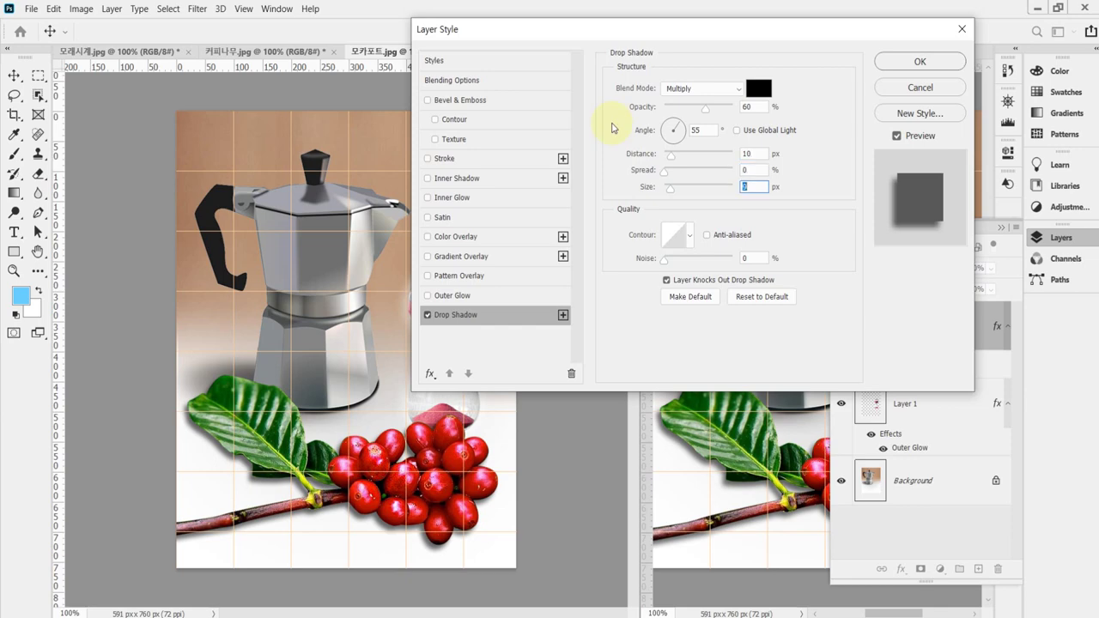
key("Return")
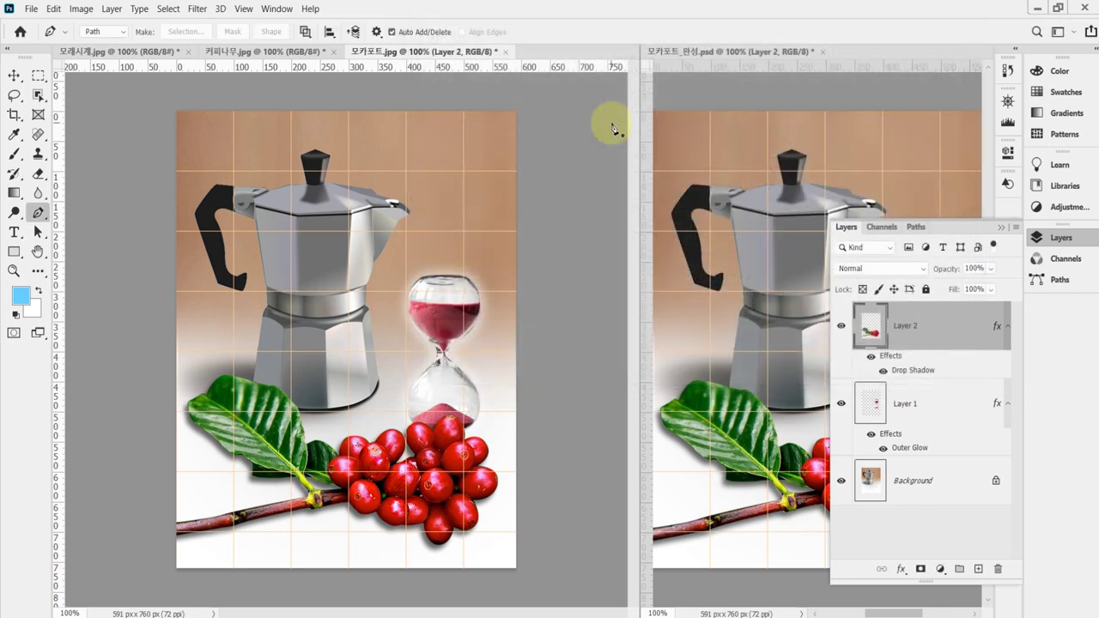
left_click(1071, 238)
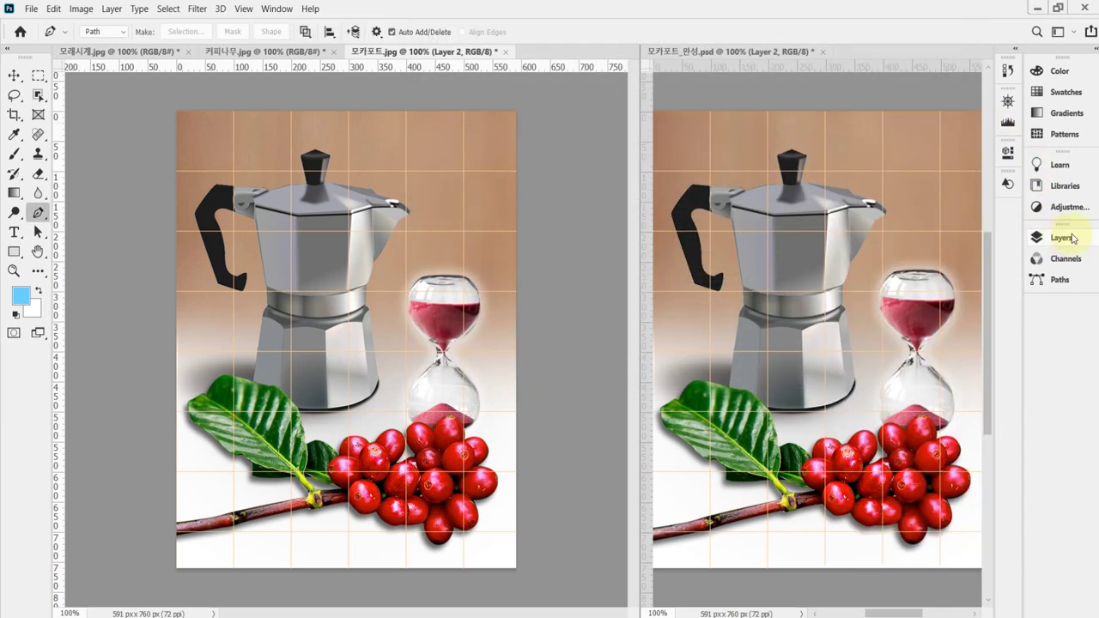